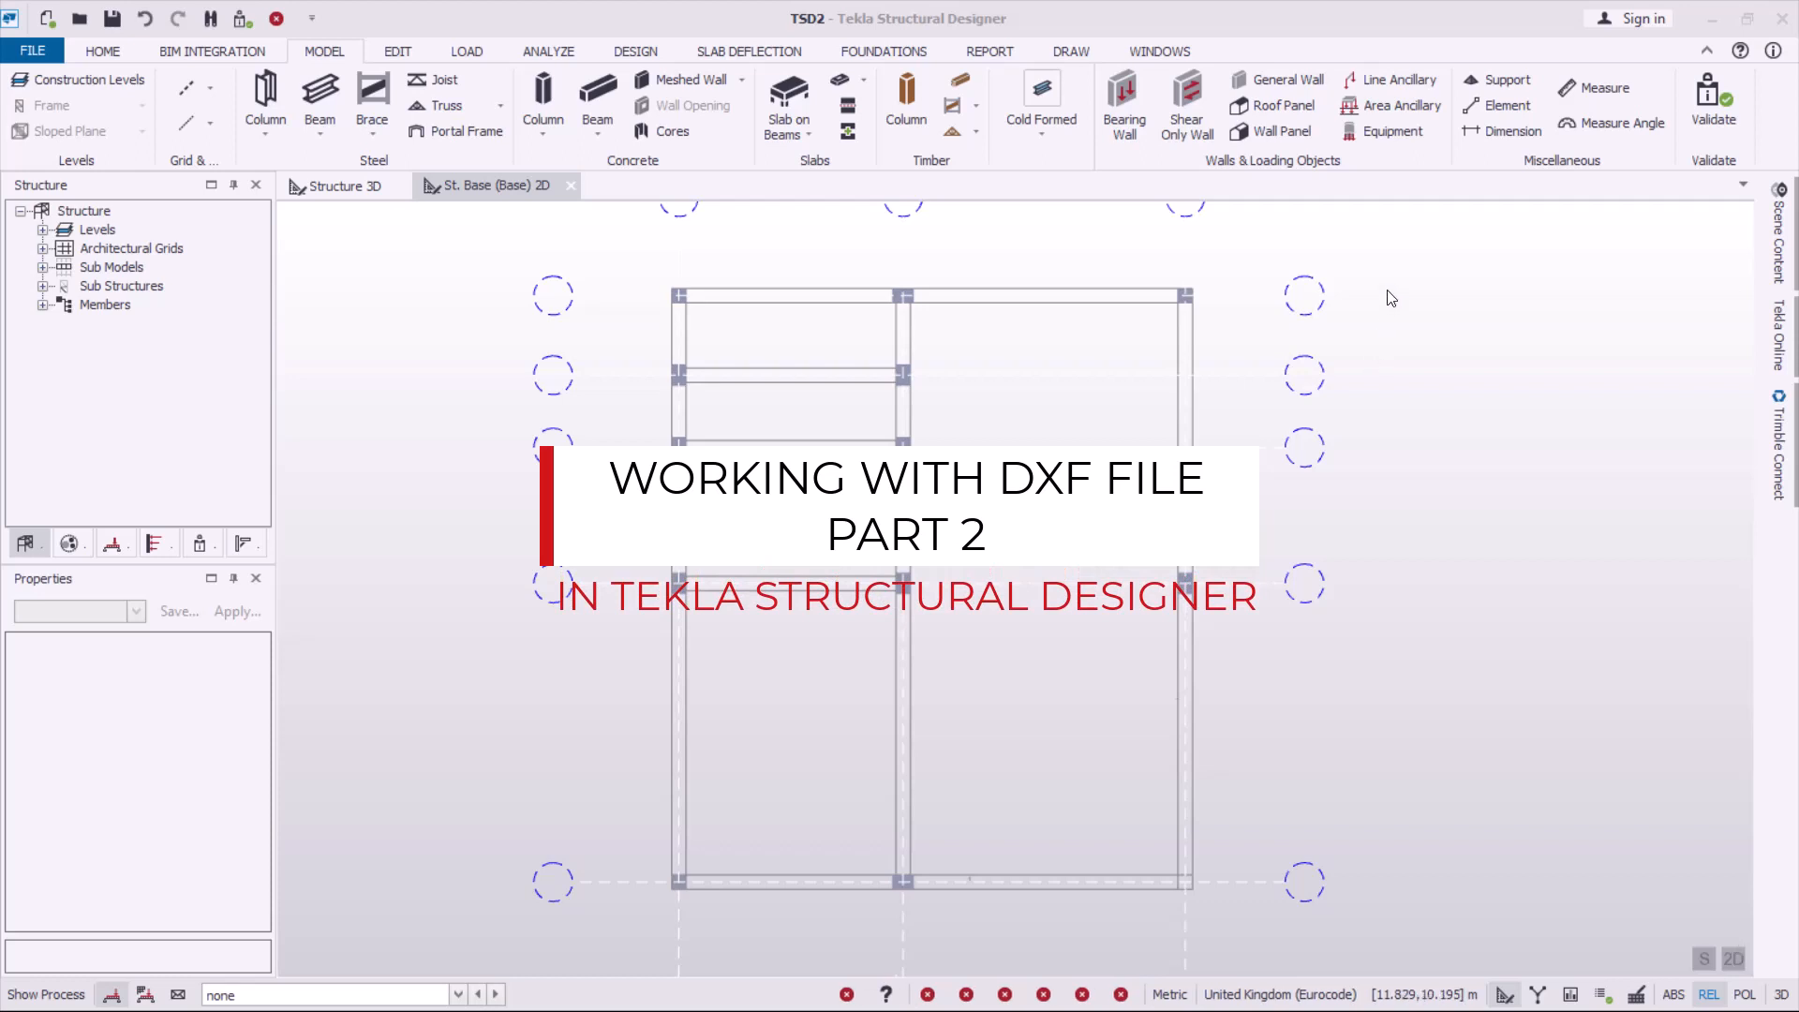
# Start a cast-in-place concrete beam and set its rectangular section to 200 mm breadth and 350 mm depth.
pyautogui.moveTo(1002, 304)
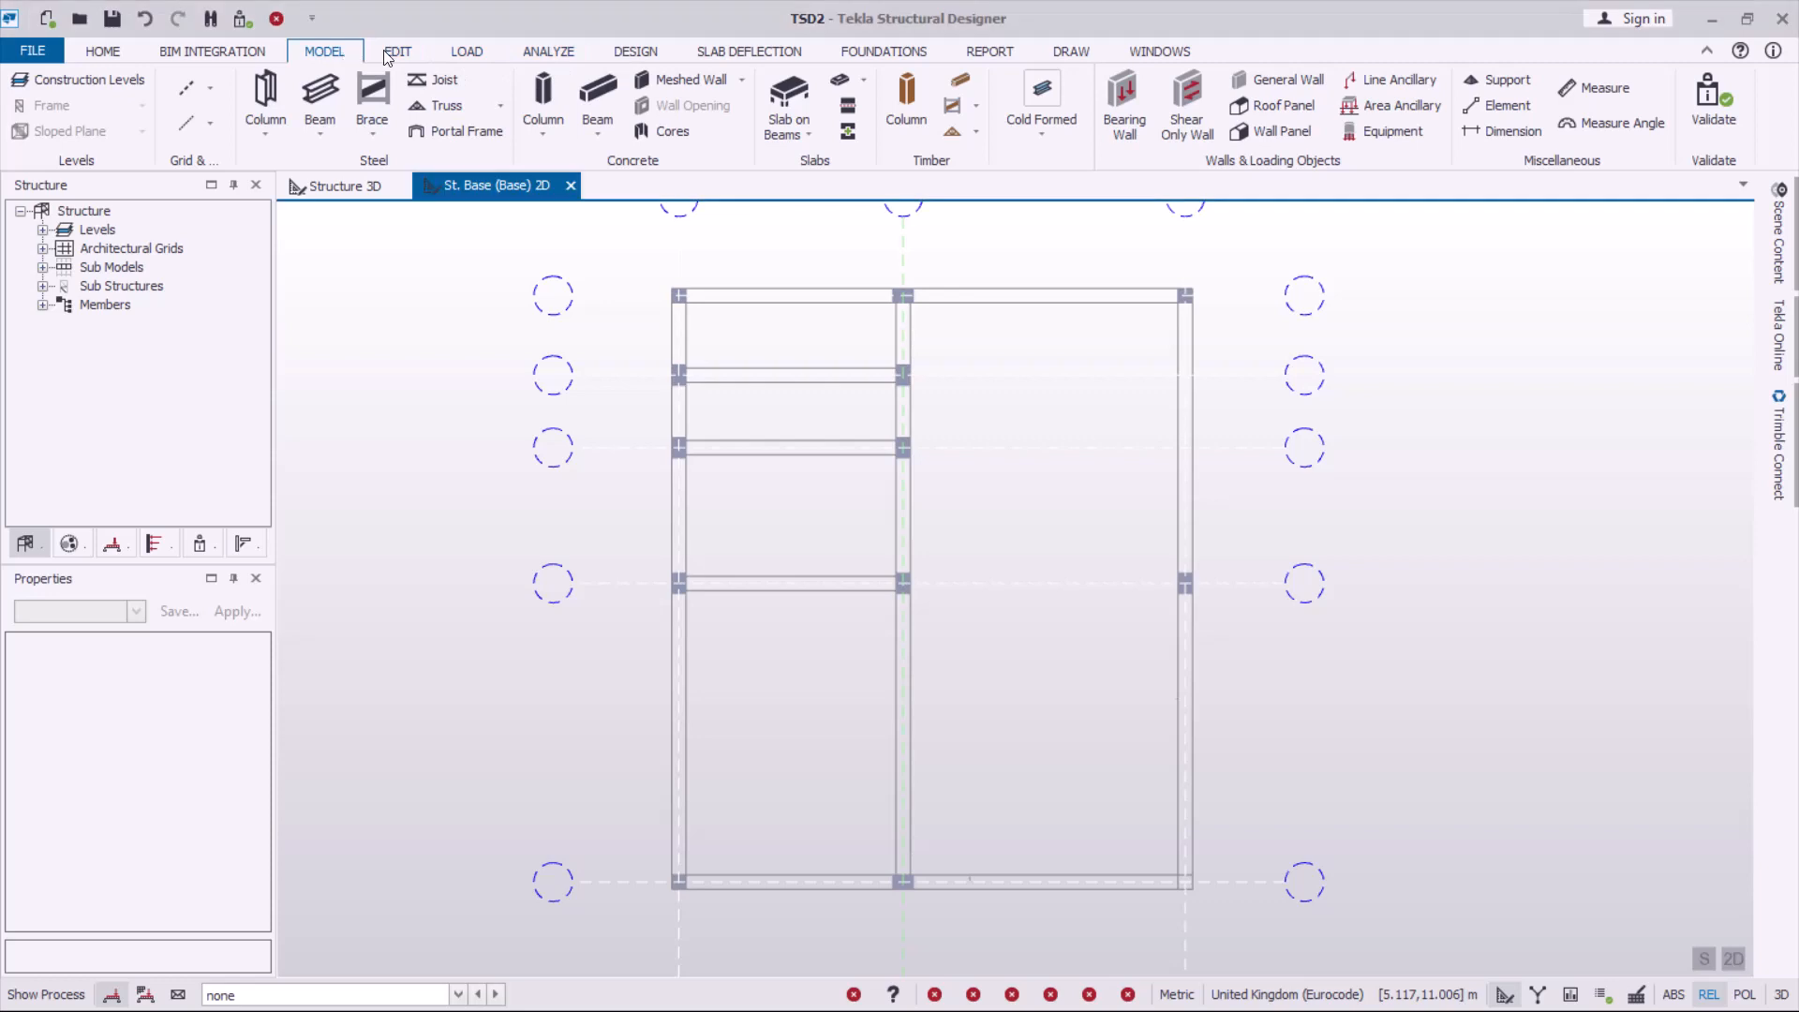
pyautogui.click(600, 106)
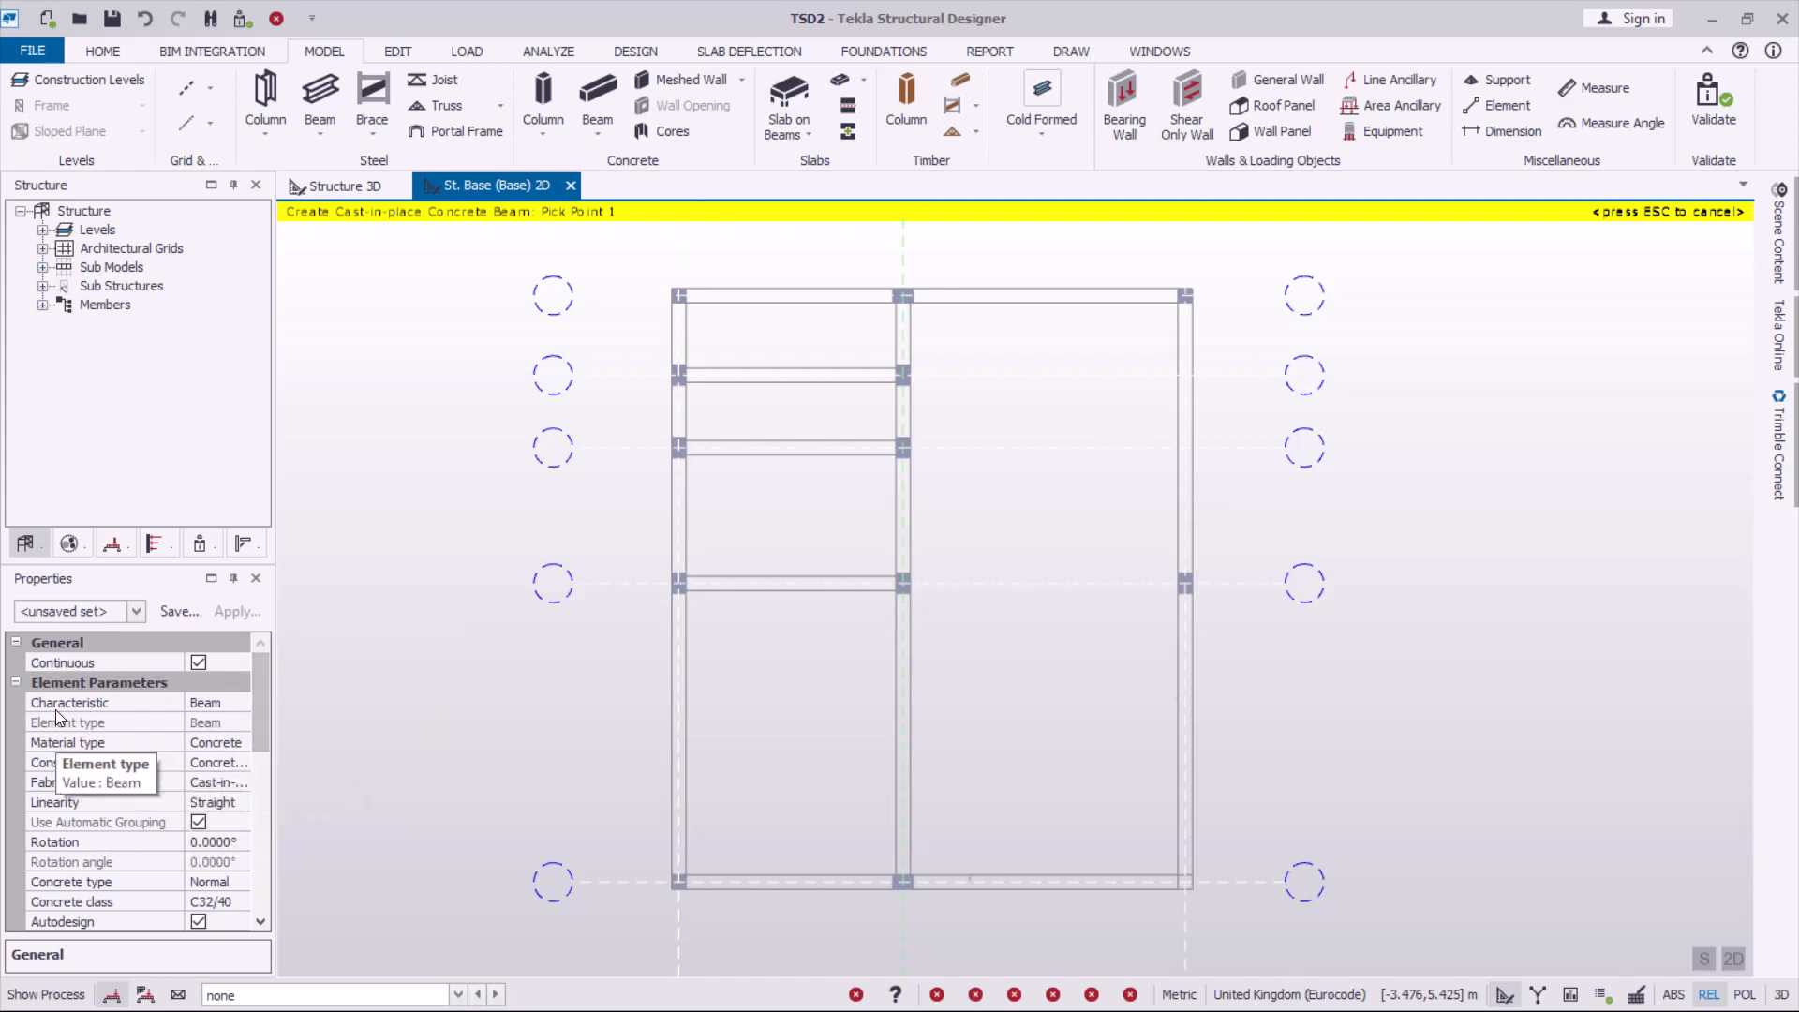
pyautogui.moveTo(260, 691); pyautogui.dragTo(266, 755)
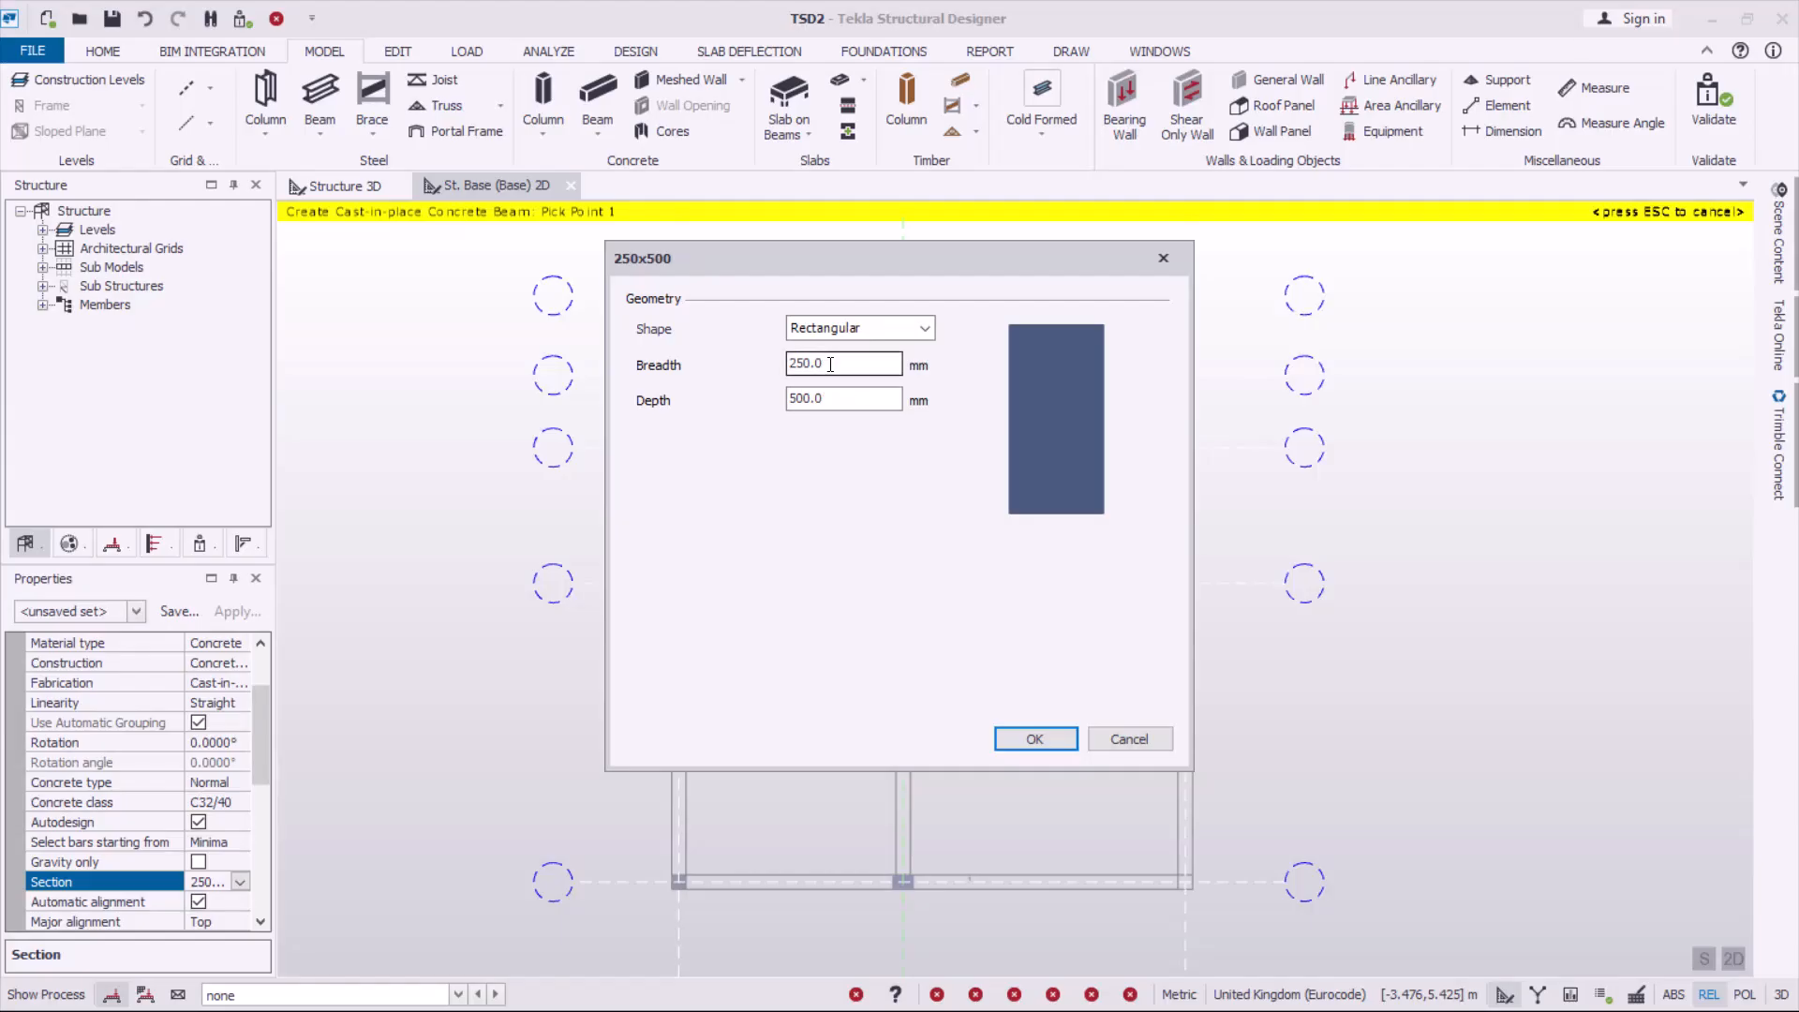
pyautogui.moveTo(830, 365); pyautogui.dragTo(757, 378)
pyautogui.write('200')
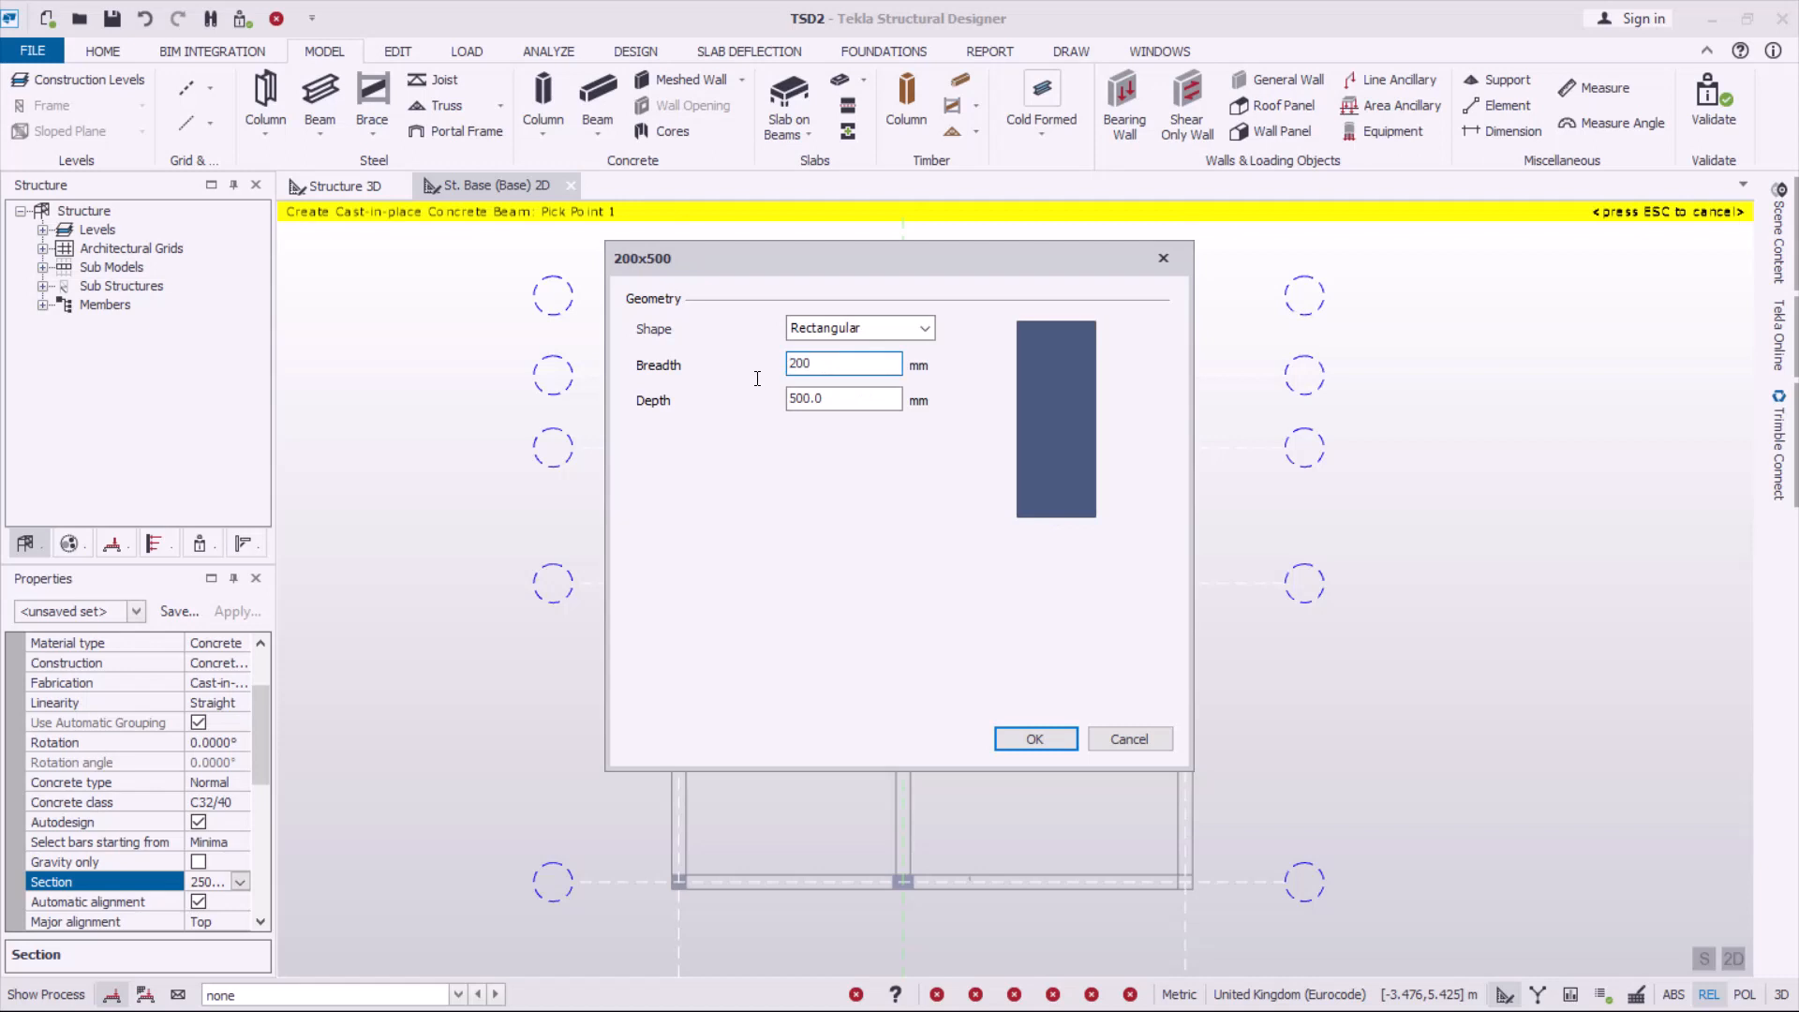
pyautogui.moveTo(877, 405); pyautogui.dragTo(762, 410)
pyautogui.write('3')
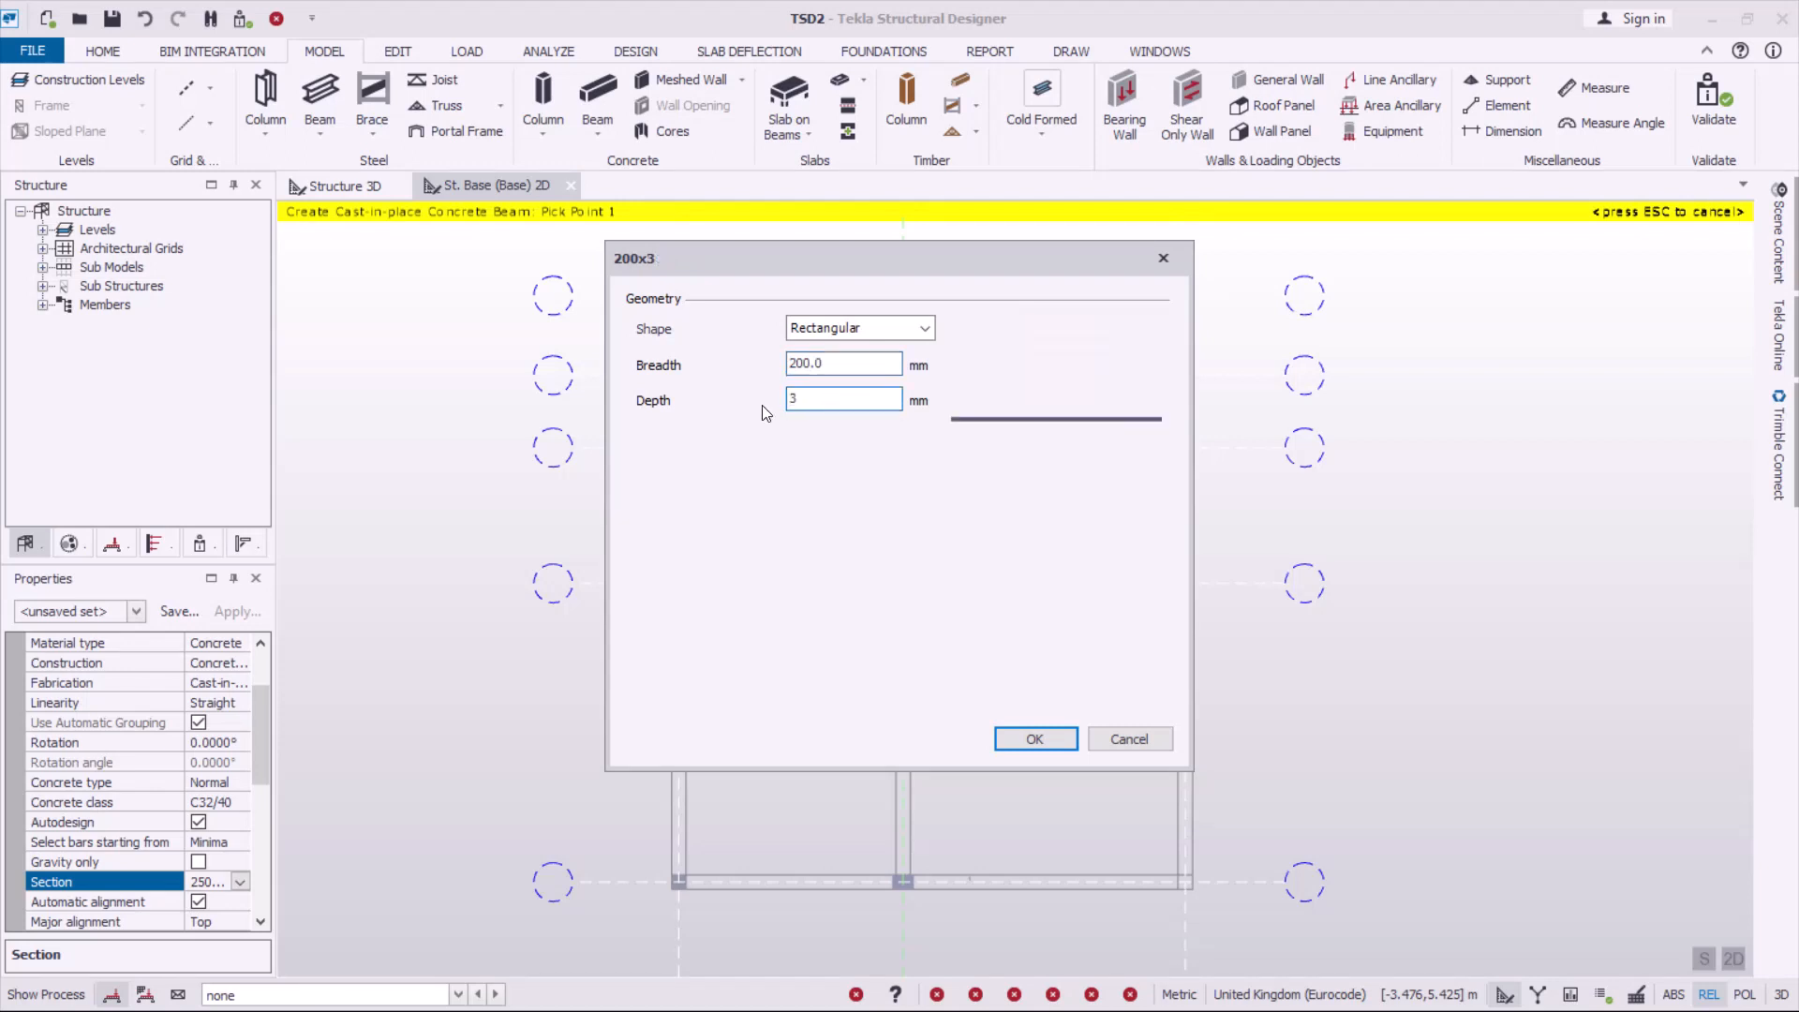
pyautogui.write('50')
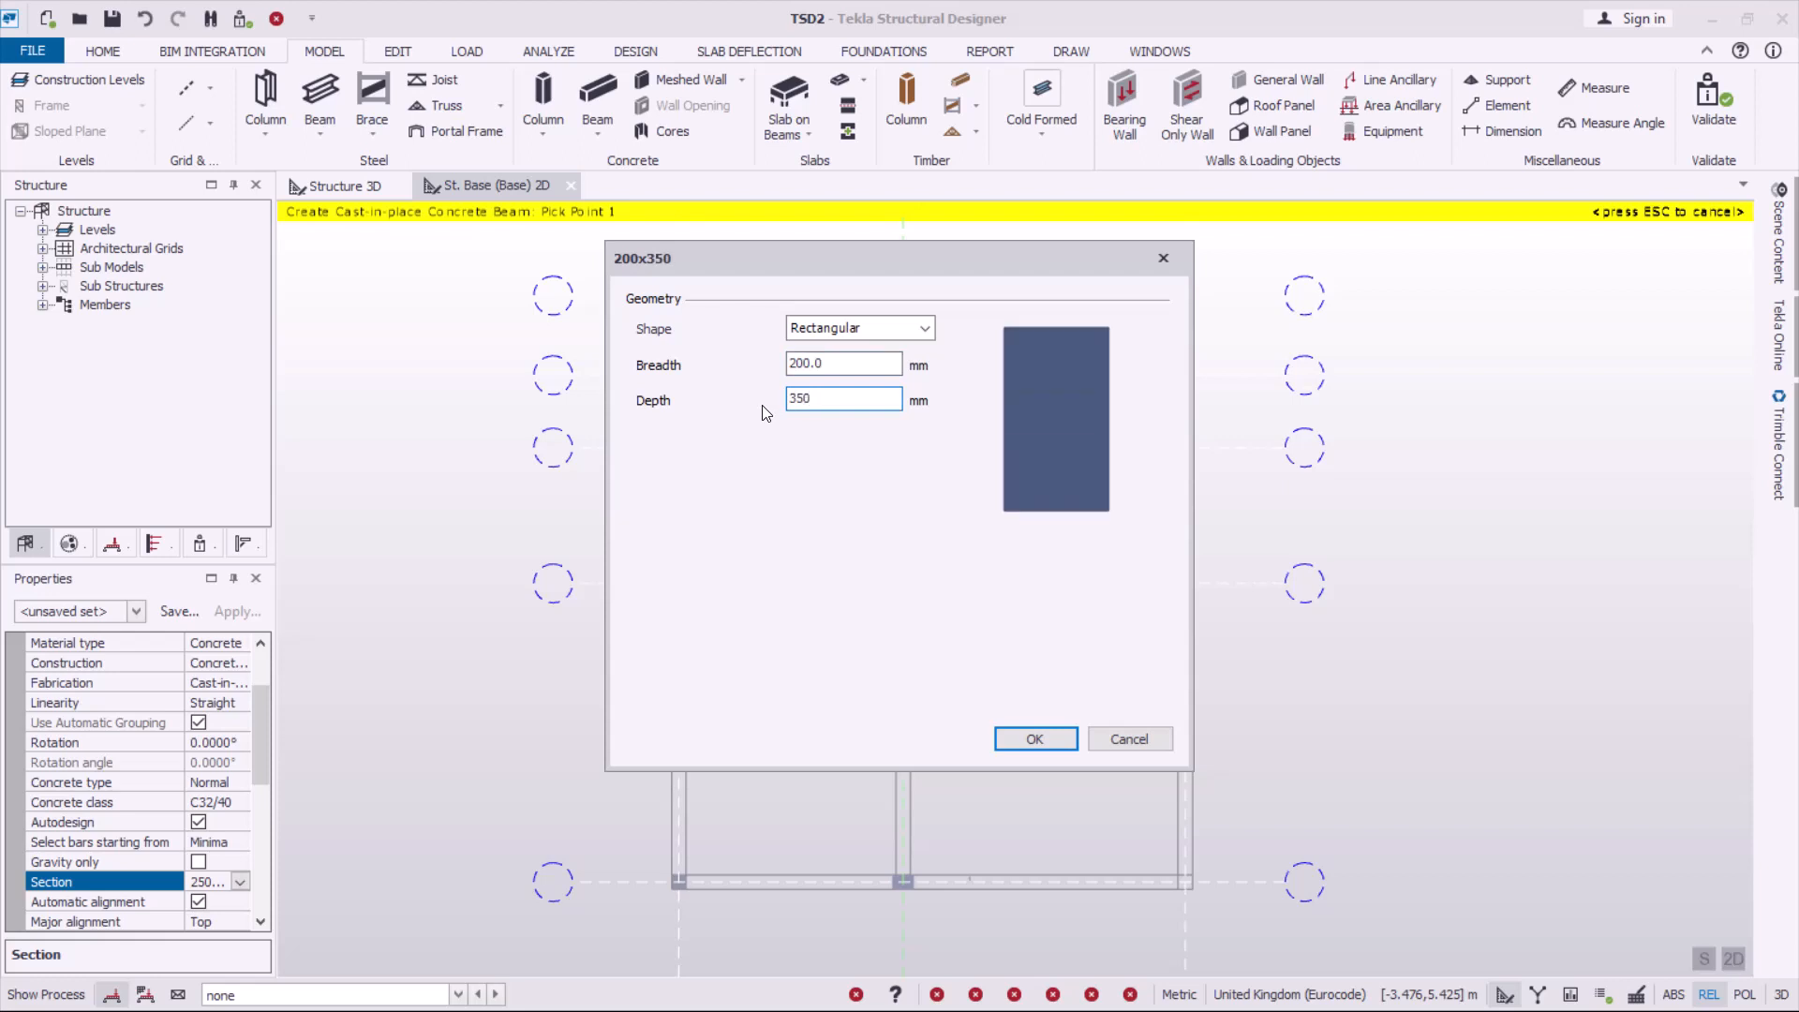
pyautogui.click(1031, 738)
# Save the beam properties as property set B1 and make it the active set.
pyautogui.click(174, 611)
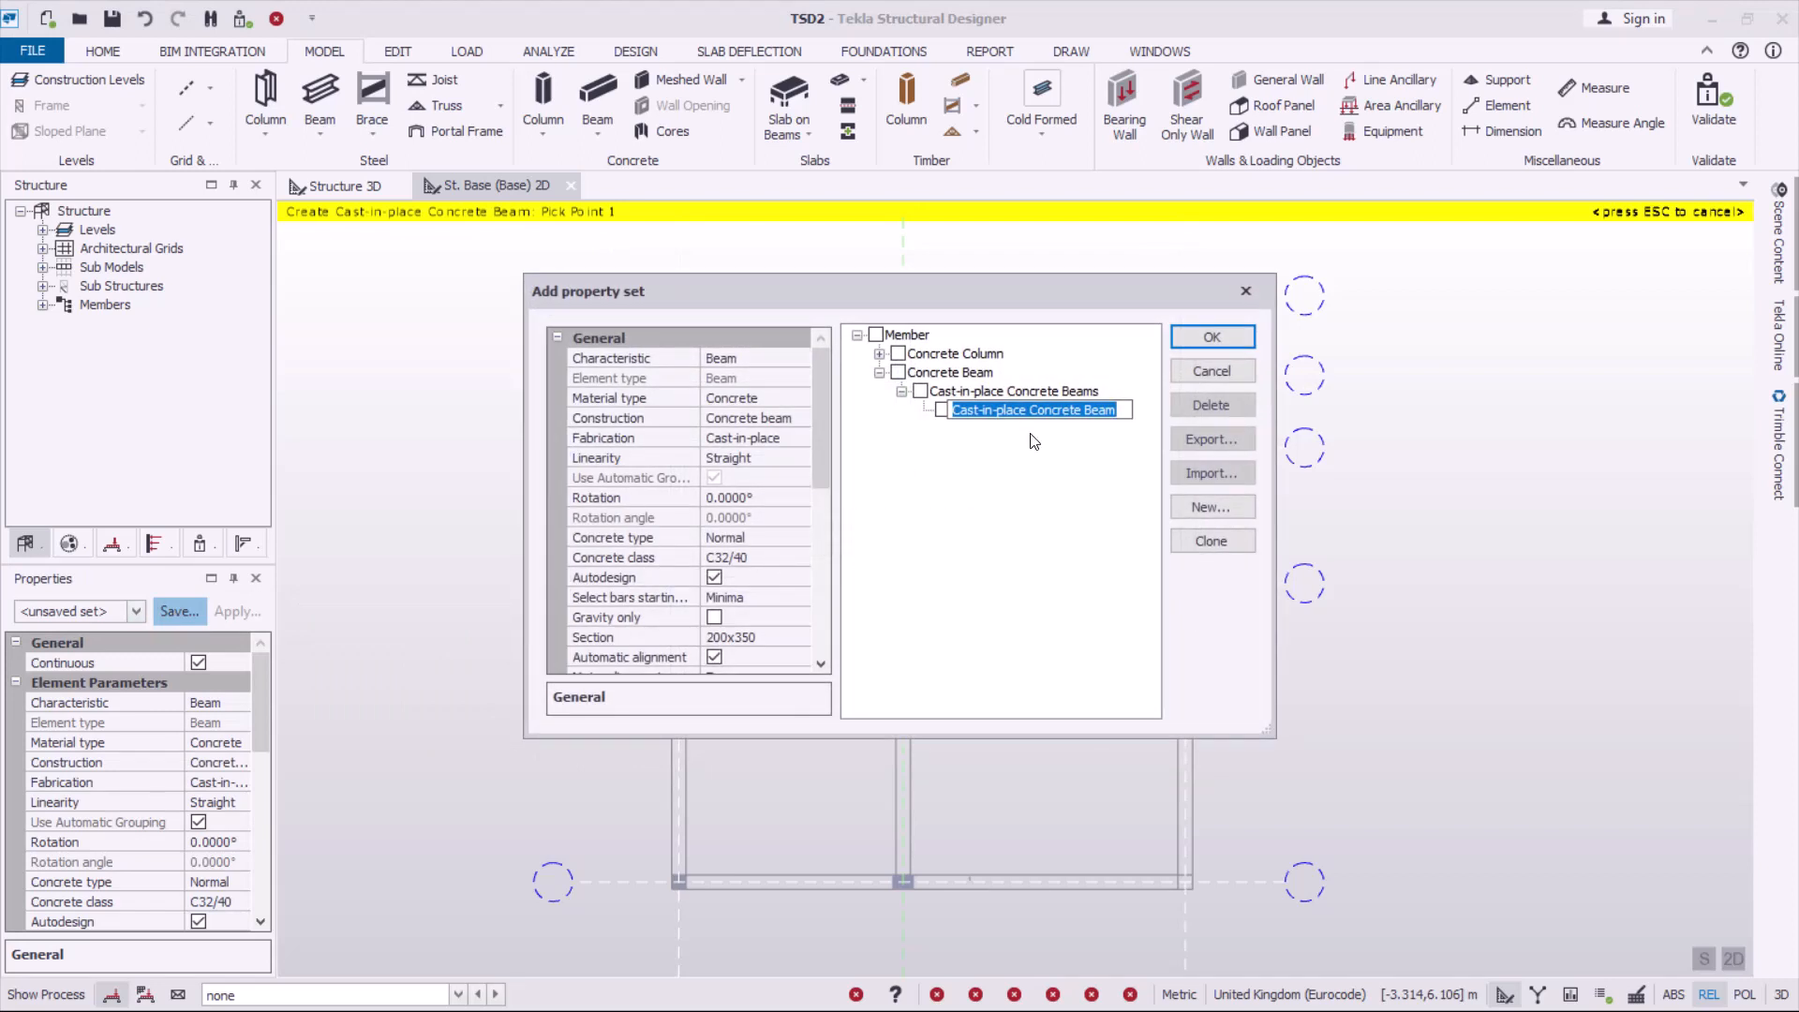
pyautogui.write('B')
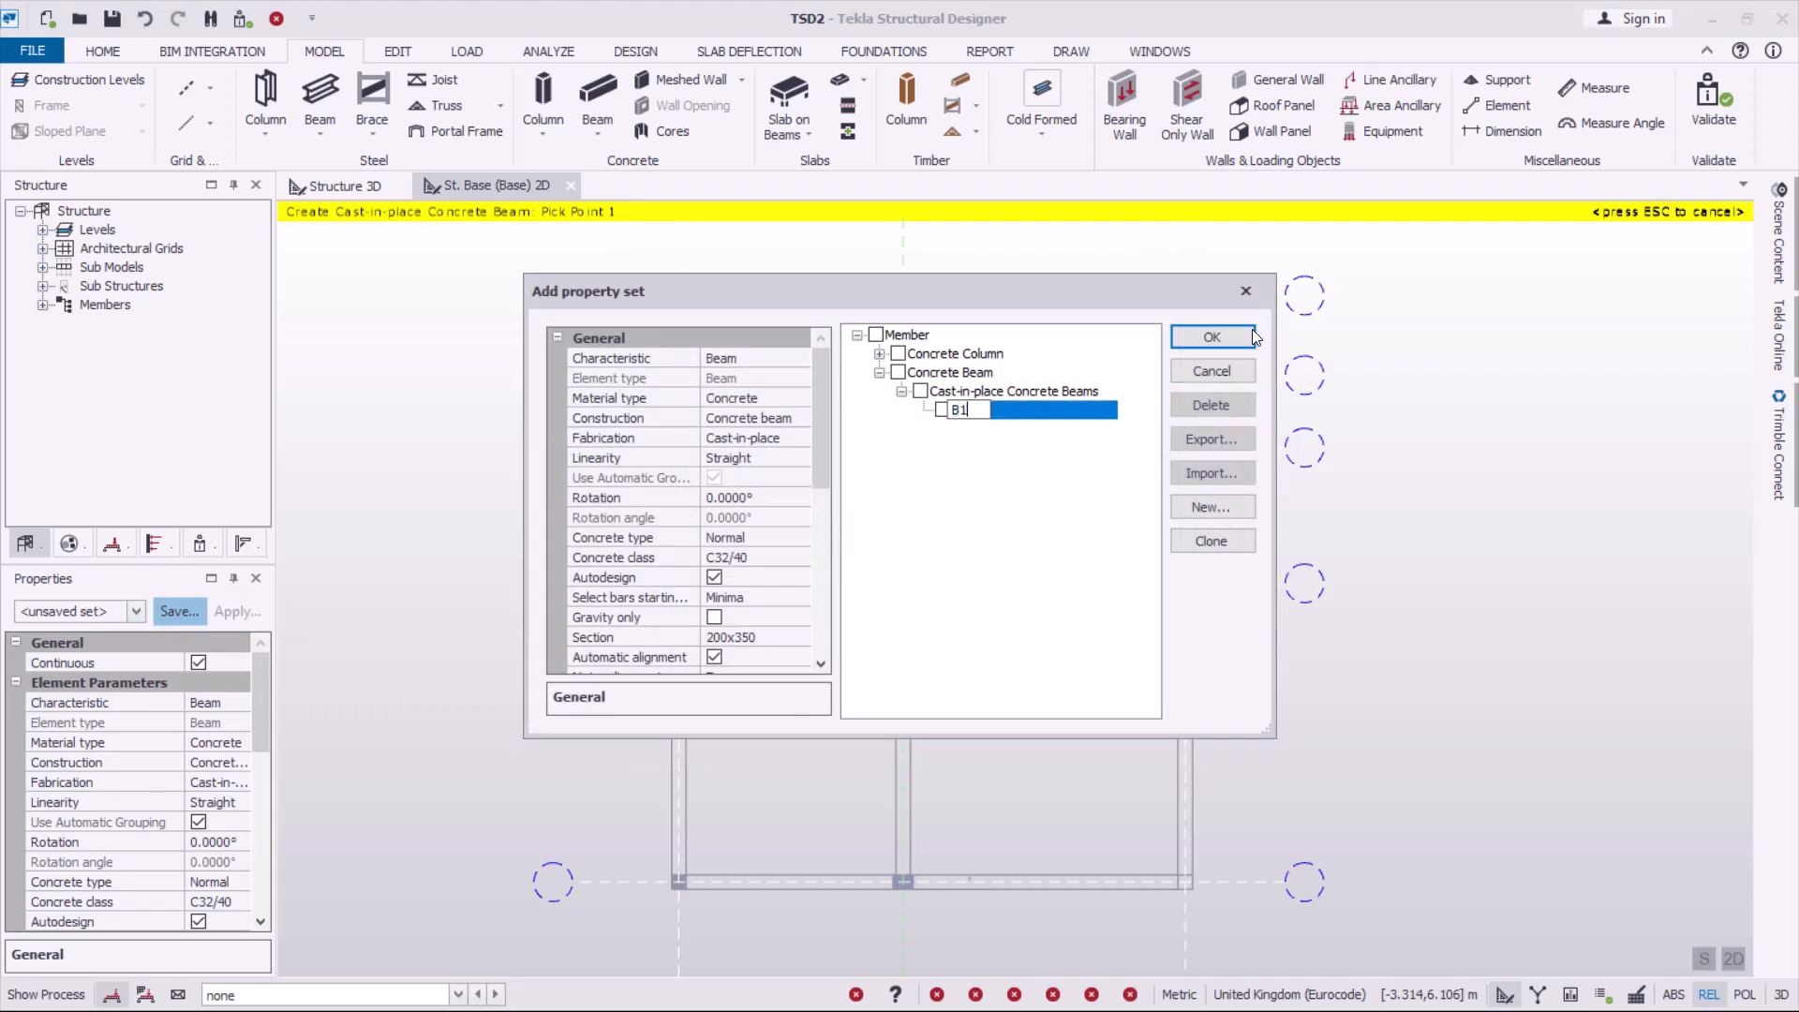
pyautogui.write('1')
pyautogui.click(1246, 333)
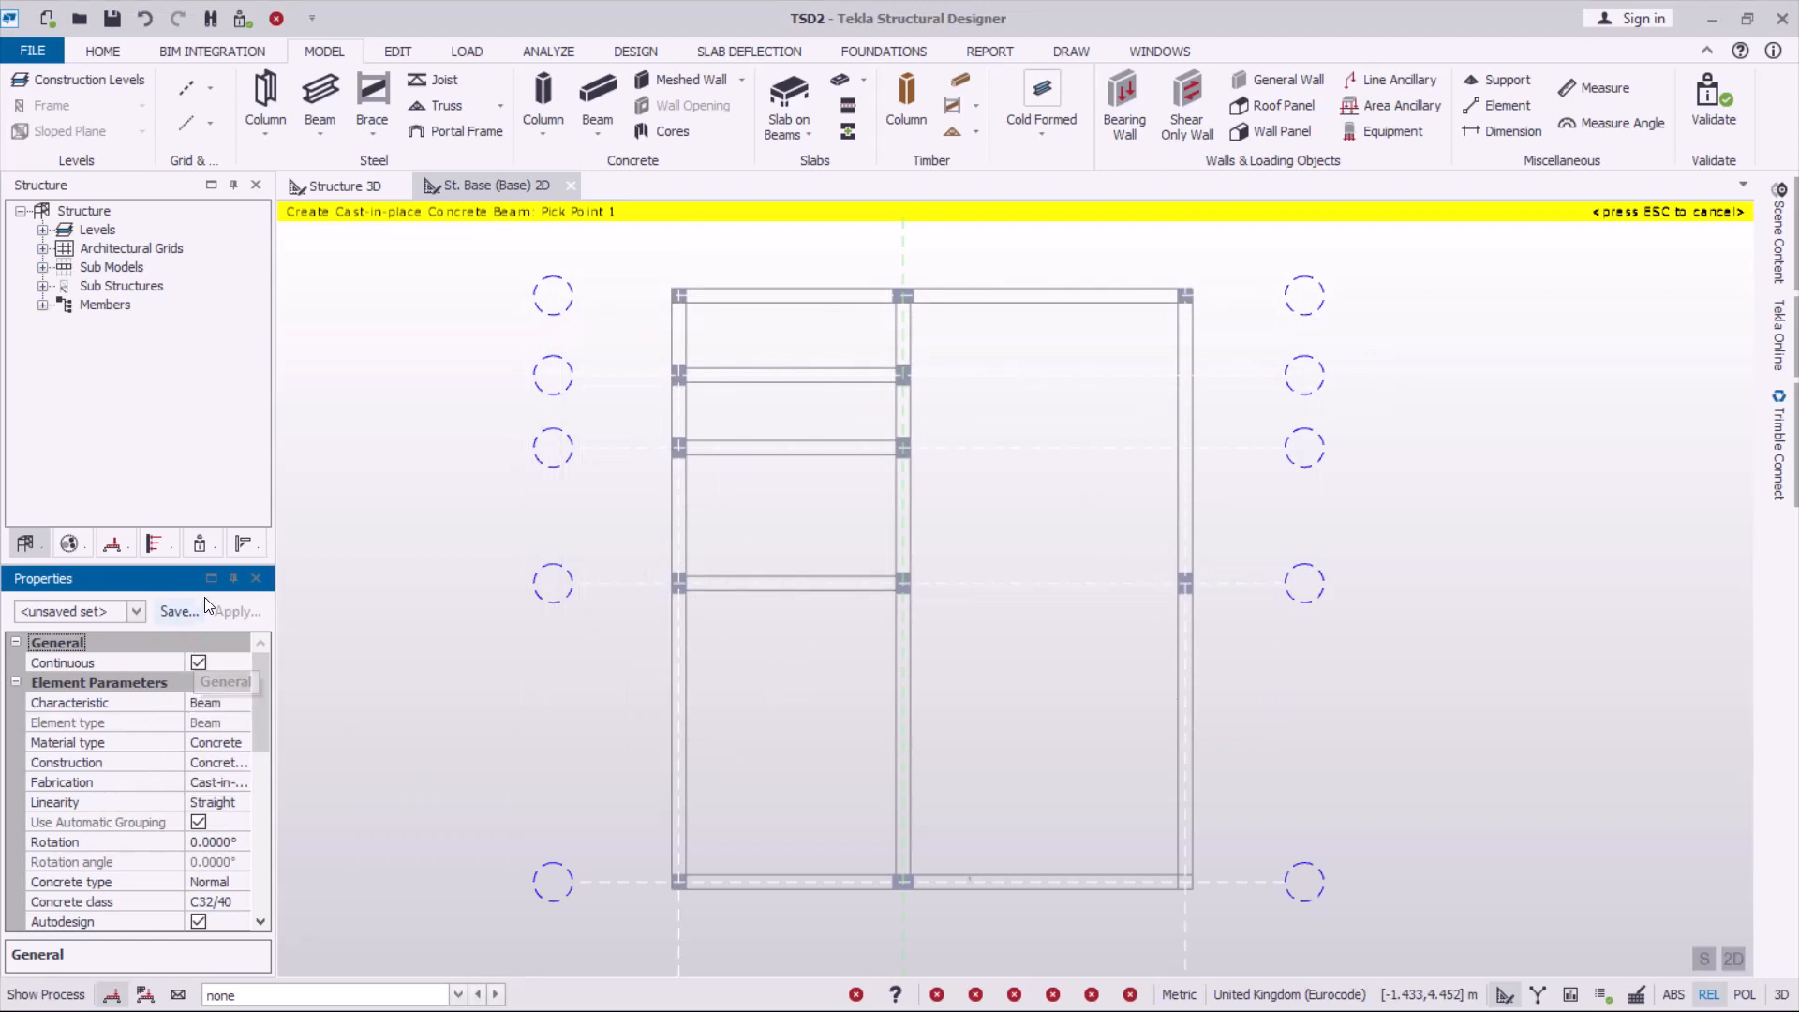
pyautogui.click(137, 611)
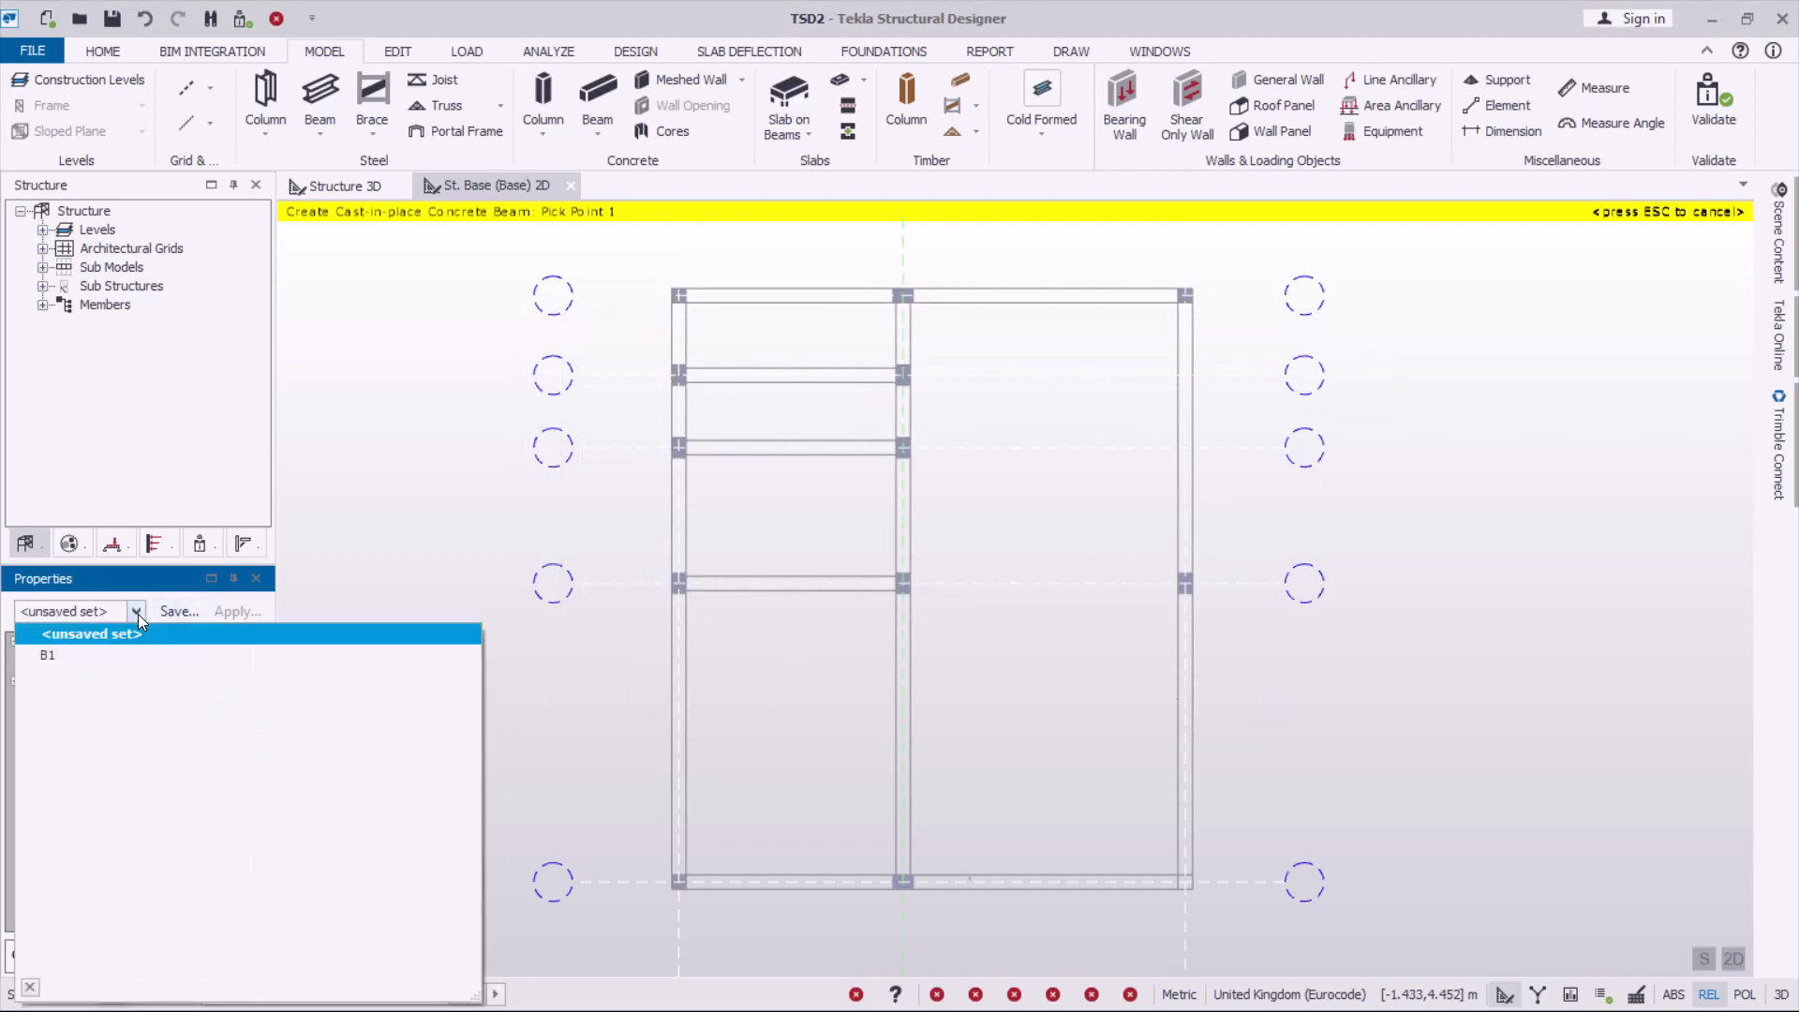
pyautogui.click(59, 655)
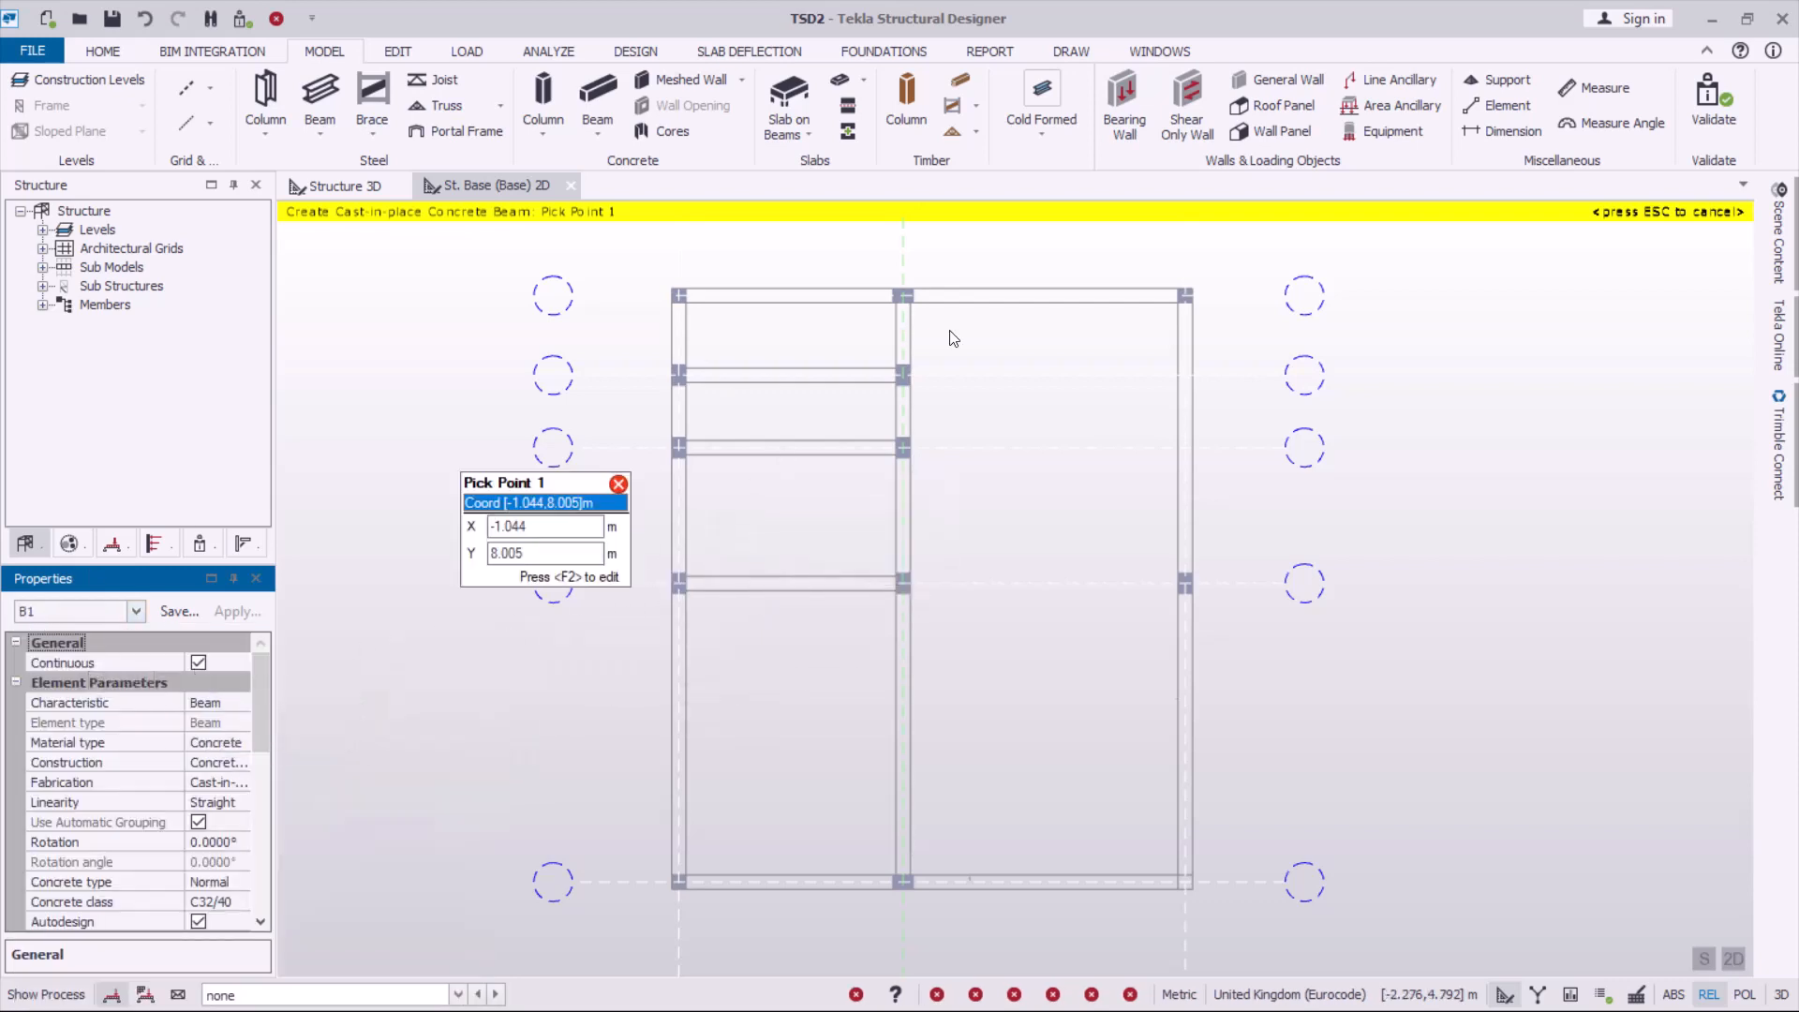
# Place B1 beams along the plan's full top edge and down the upper bay of its right edge.
pyautogui.scroll(4, 719, 277)
pyautogui.scroll(-2, 656, 319)
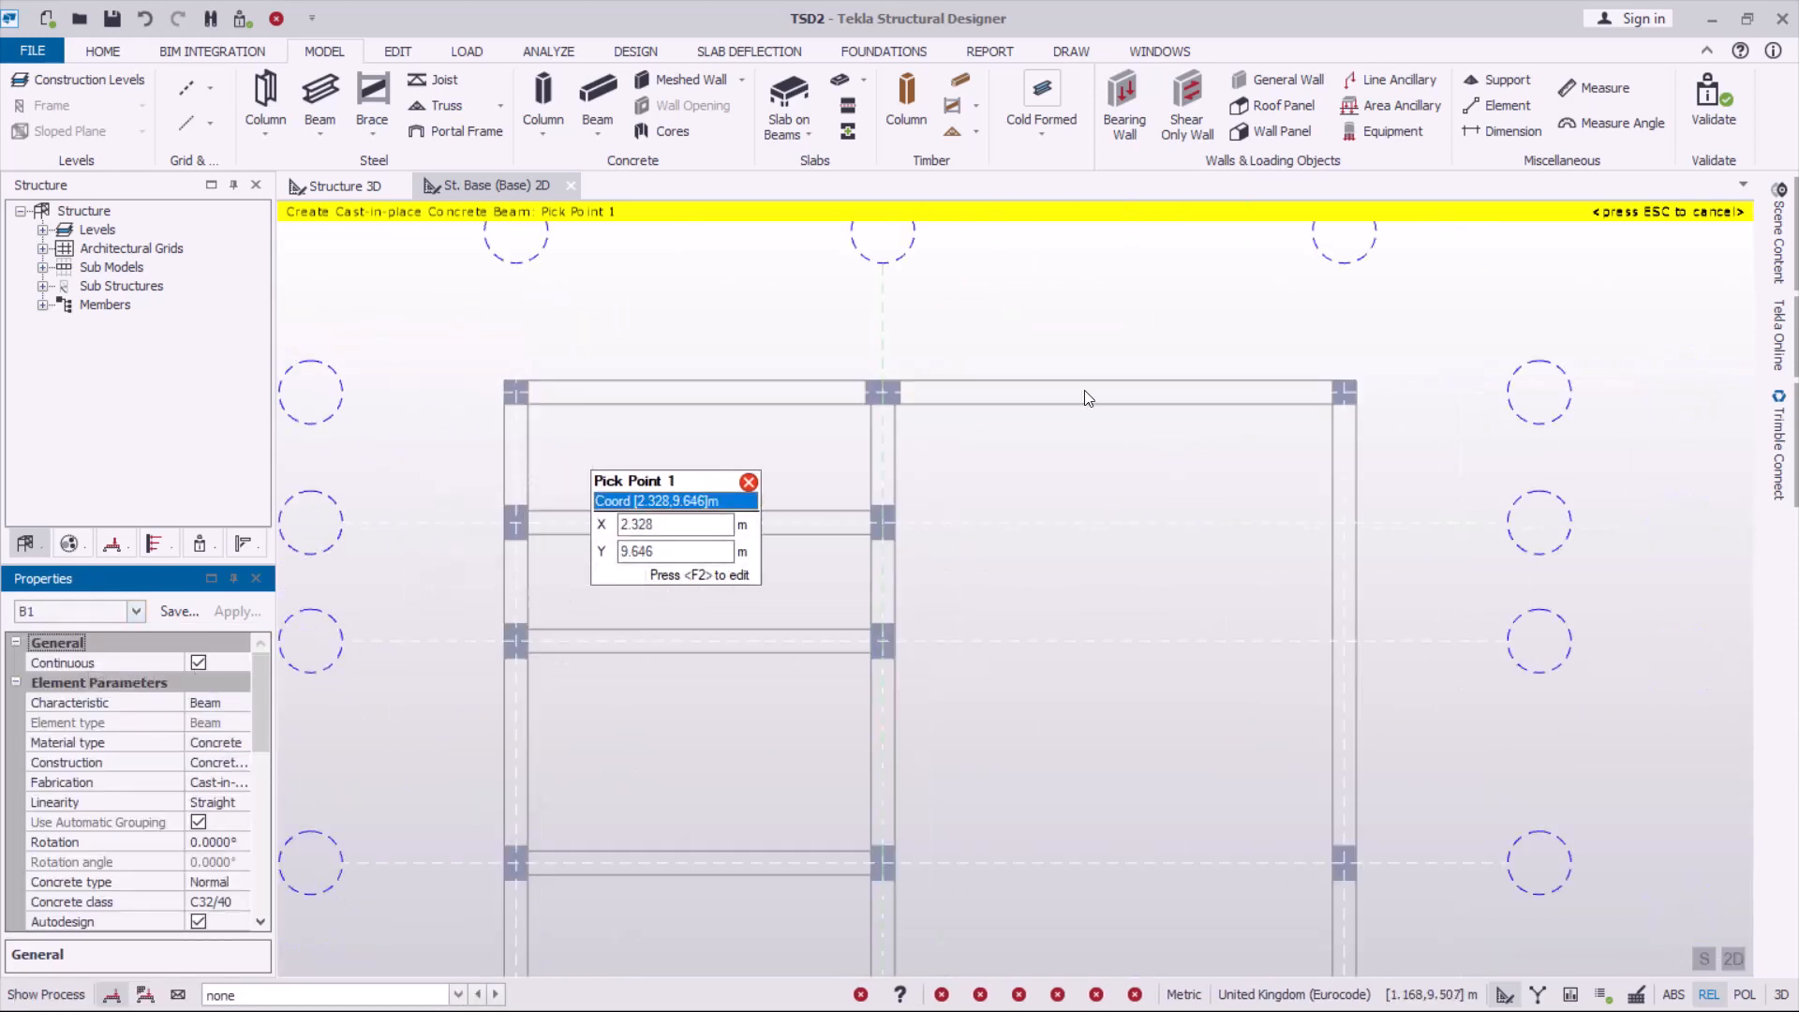
pyautogui.moveTo(1432, 332); pyautogui.dragTo(472, 437)
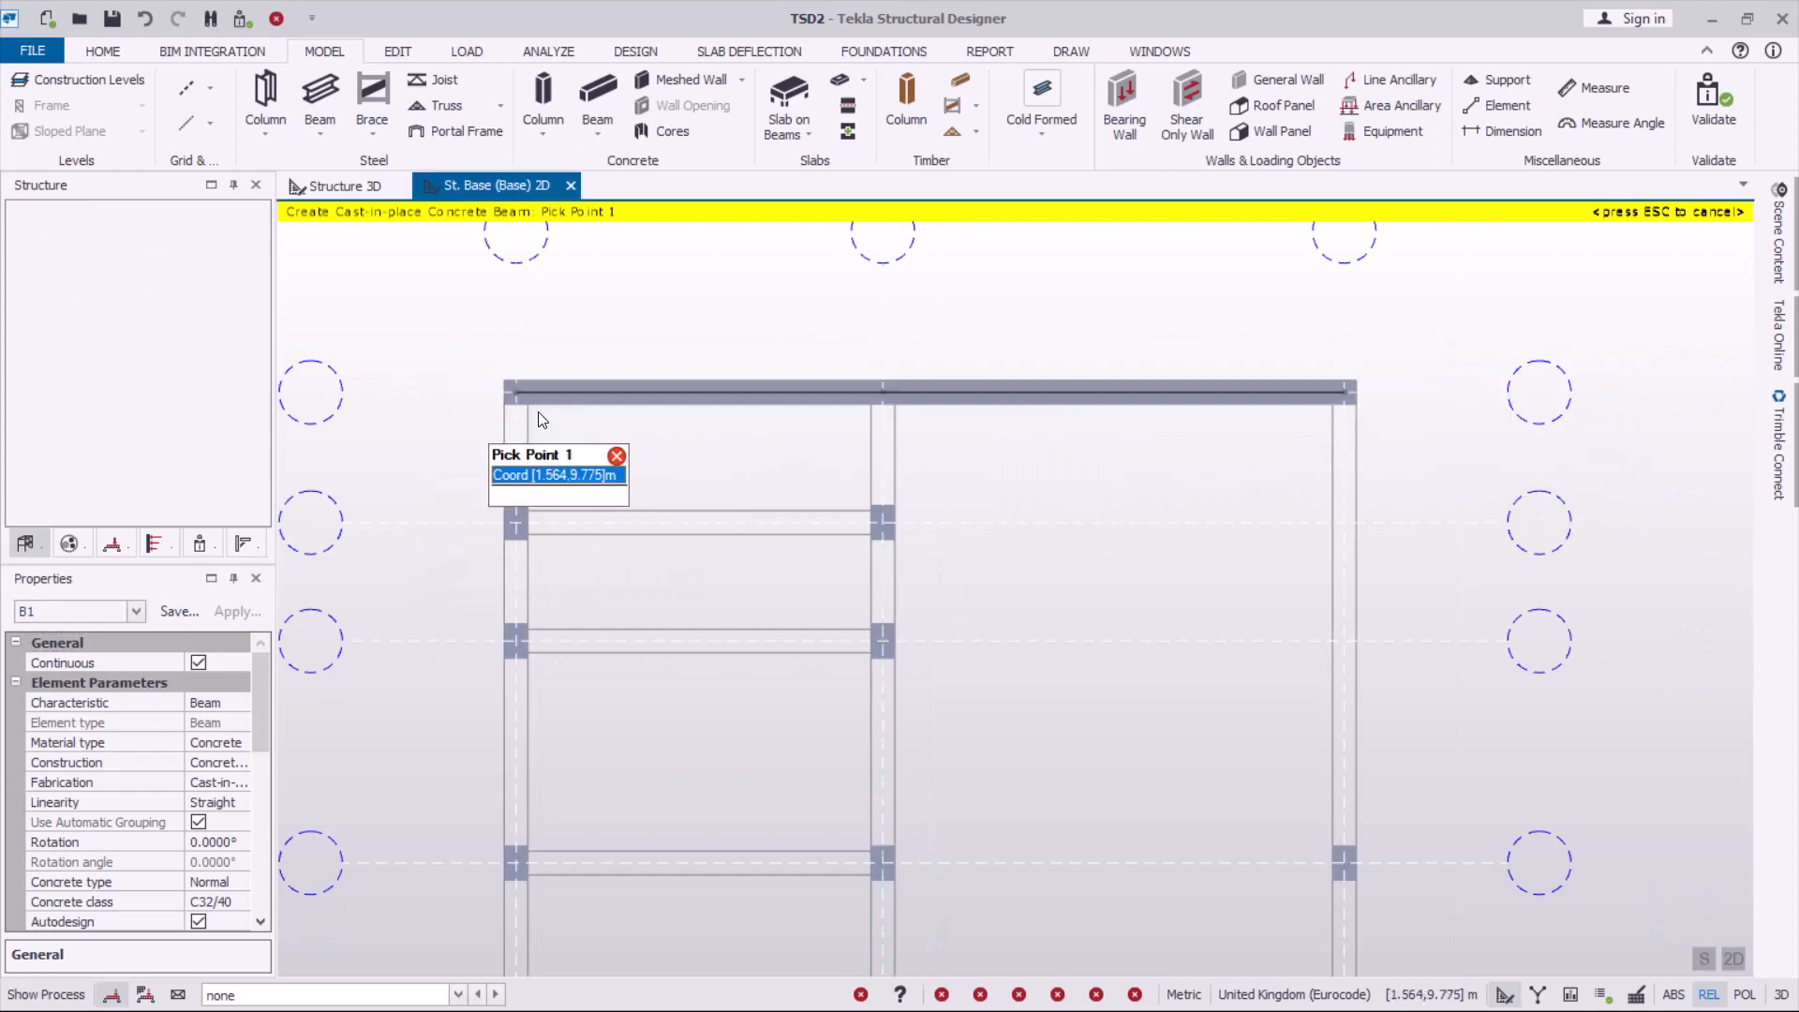
pyautogui.scroll(-2, 796, 403)
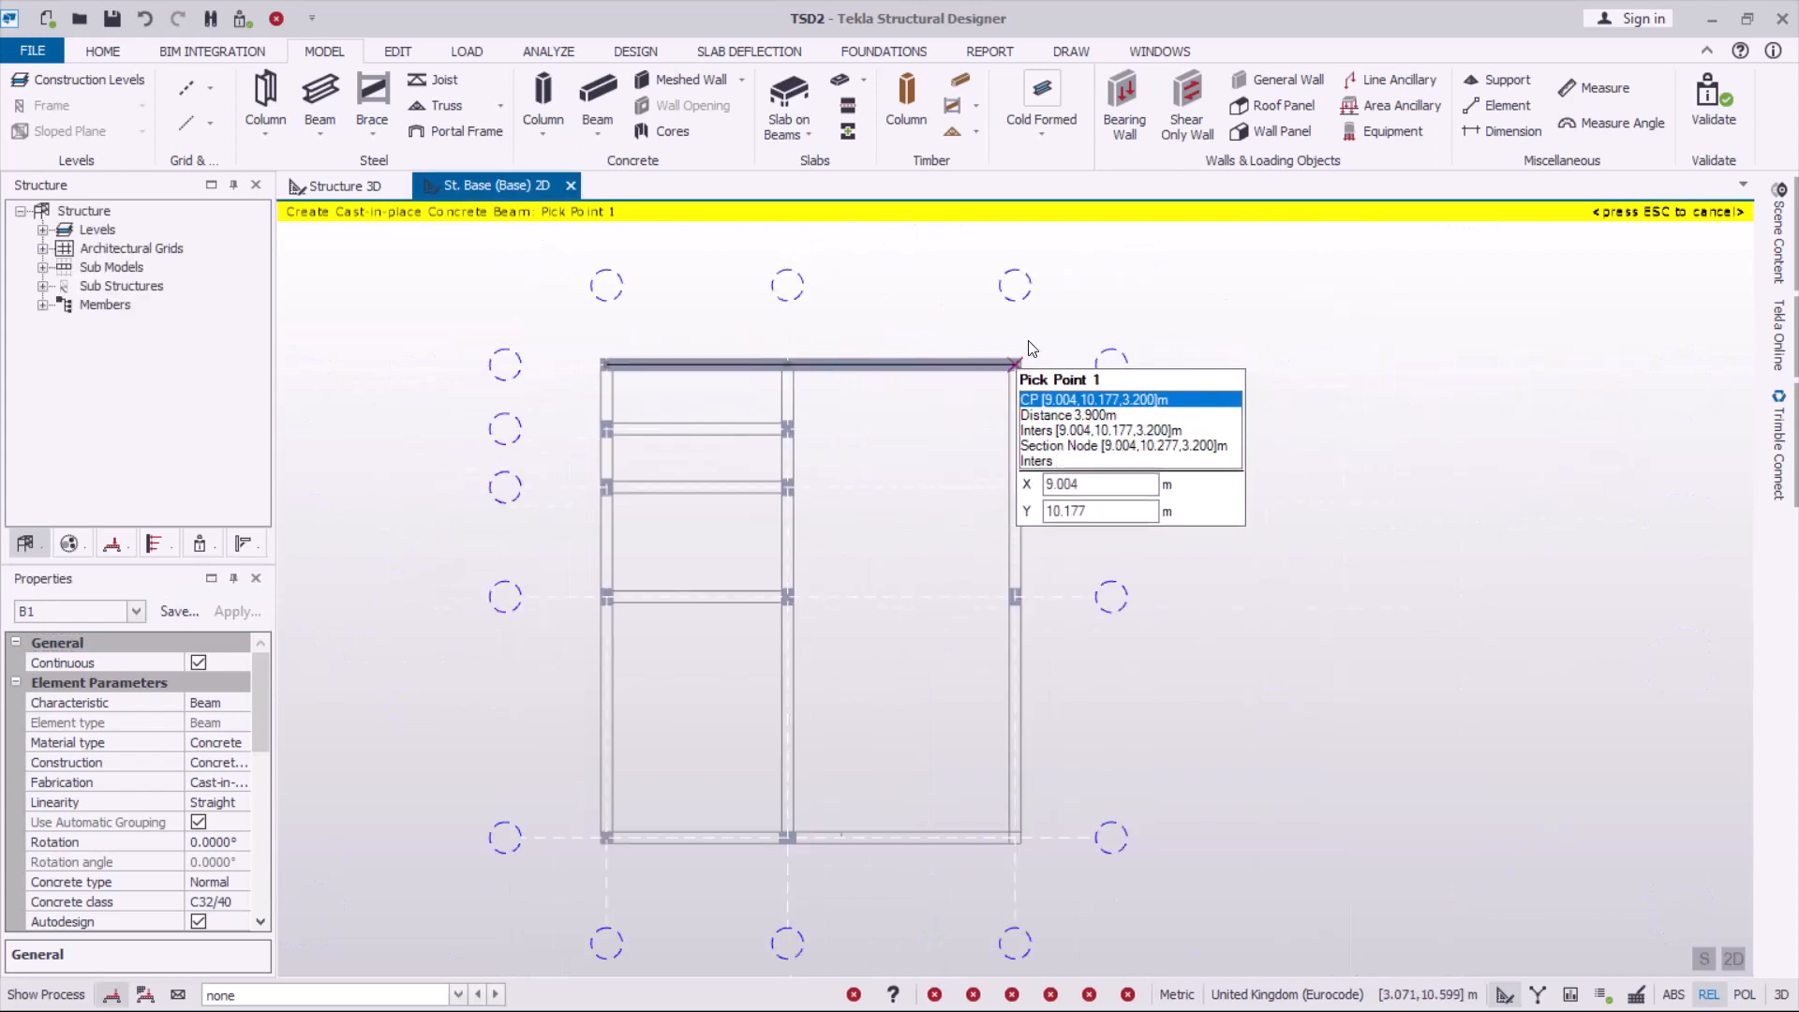
pyautogui.moveTo(1054, 328); pyautogui.dragTo(954, 862)
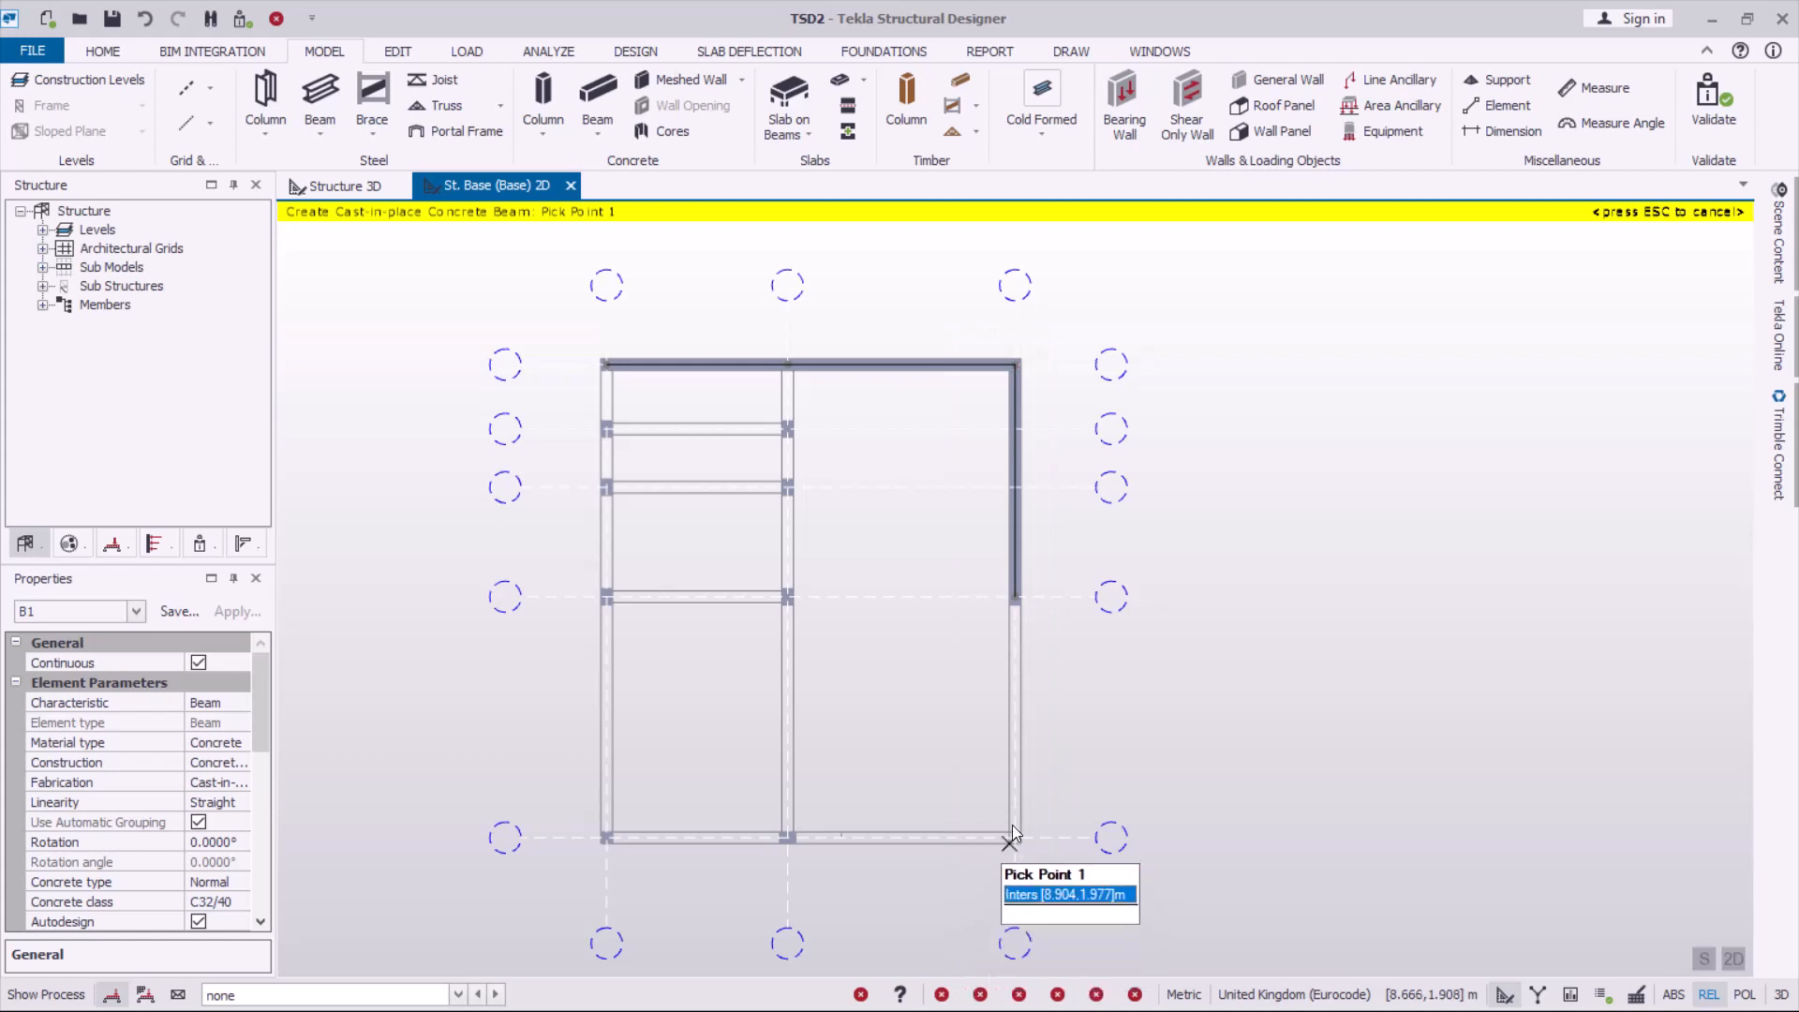
# Place a B1 beam along the lower bay of the plan's right edge, down to the corner grid intersection.
pyautogui.scroll(3, 1011, 840)
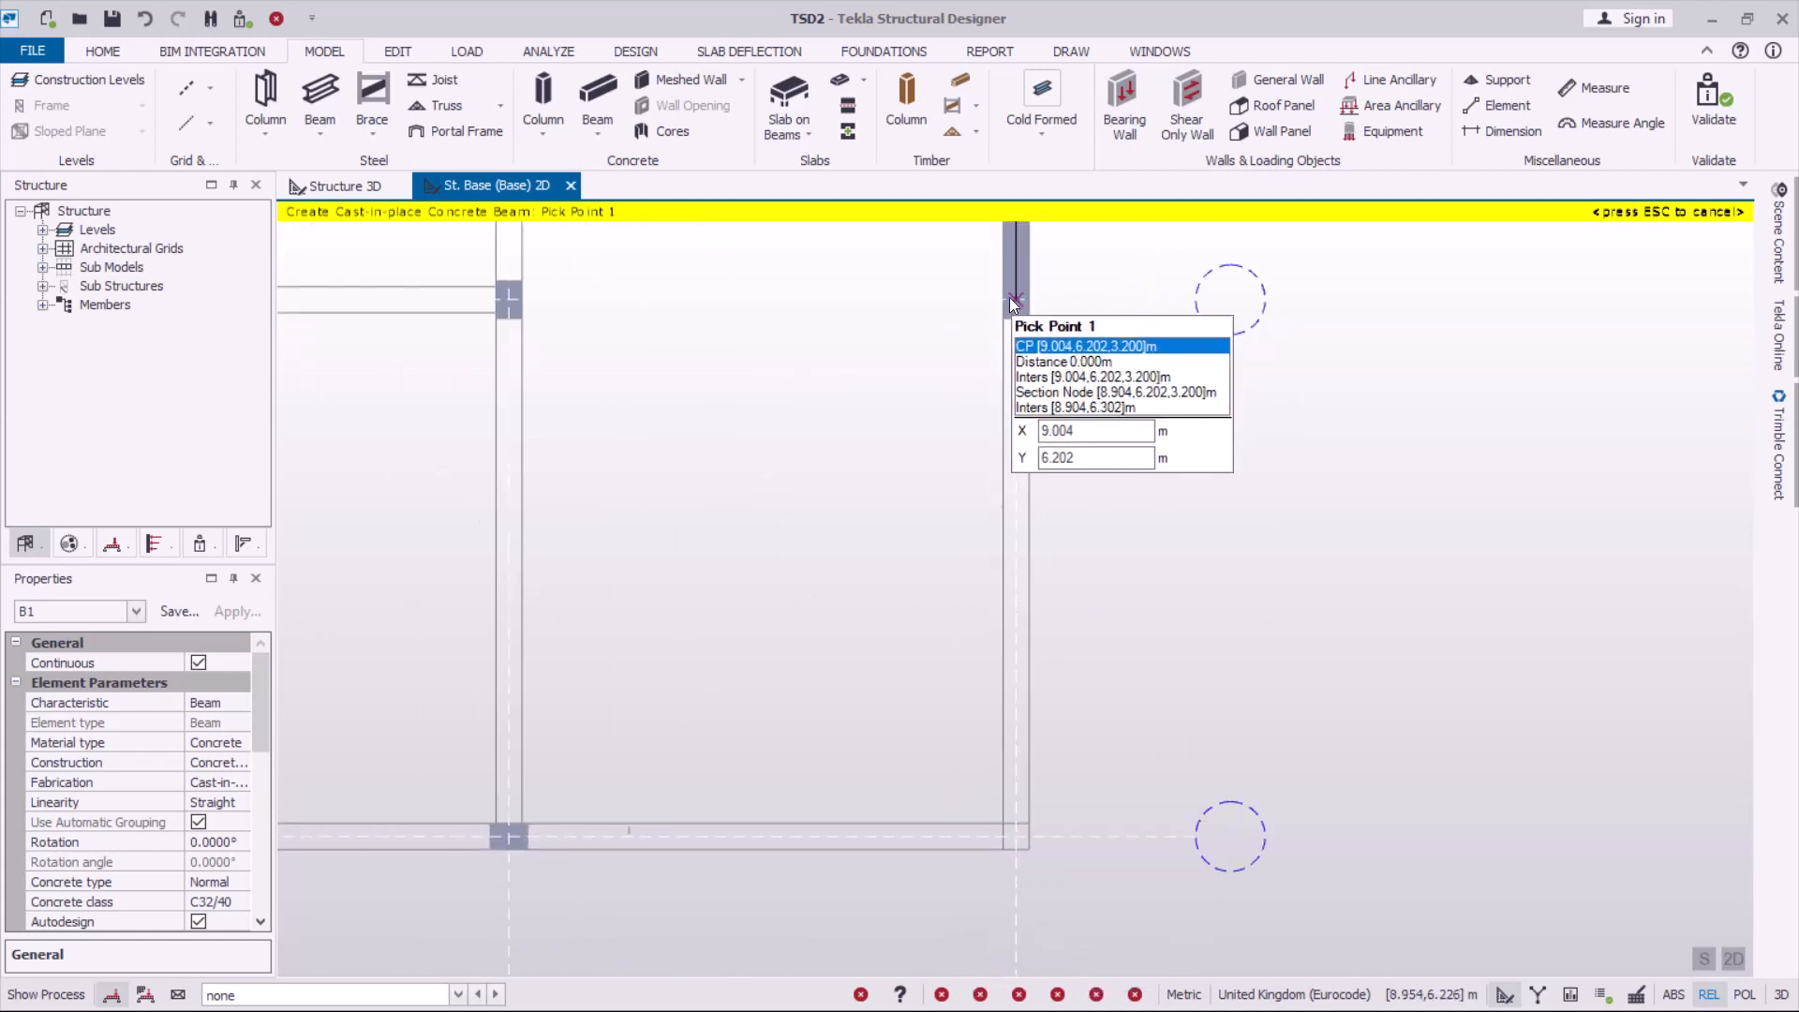
pyautogui.click(1017, 830)
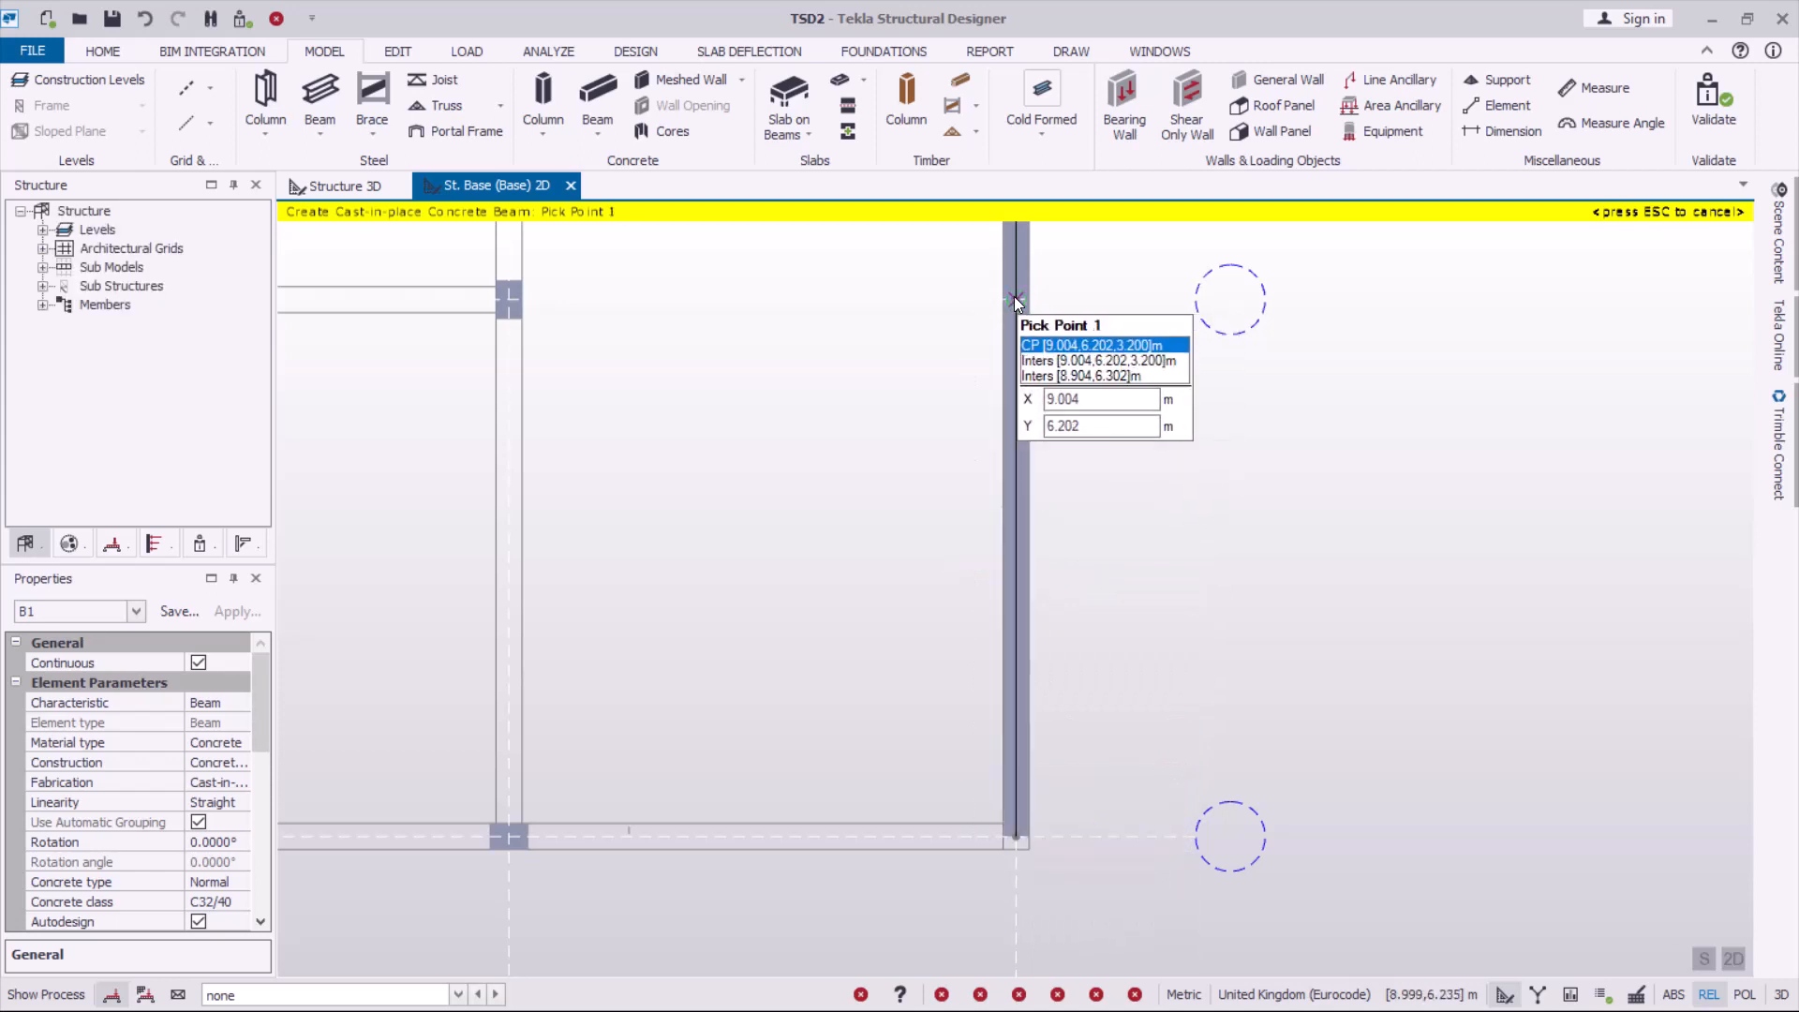
pyautogui.click(1014, 297)
# Place B1 beams along the plan's bottom edge and on the remaining left-edge and interior beam outlines.
pyautogui.scroll(-2, 1130, 517)
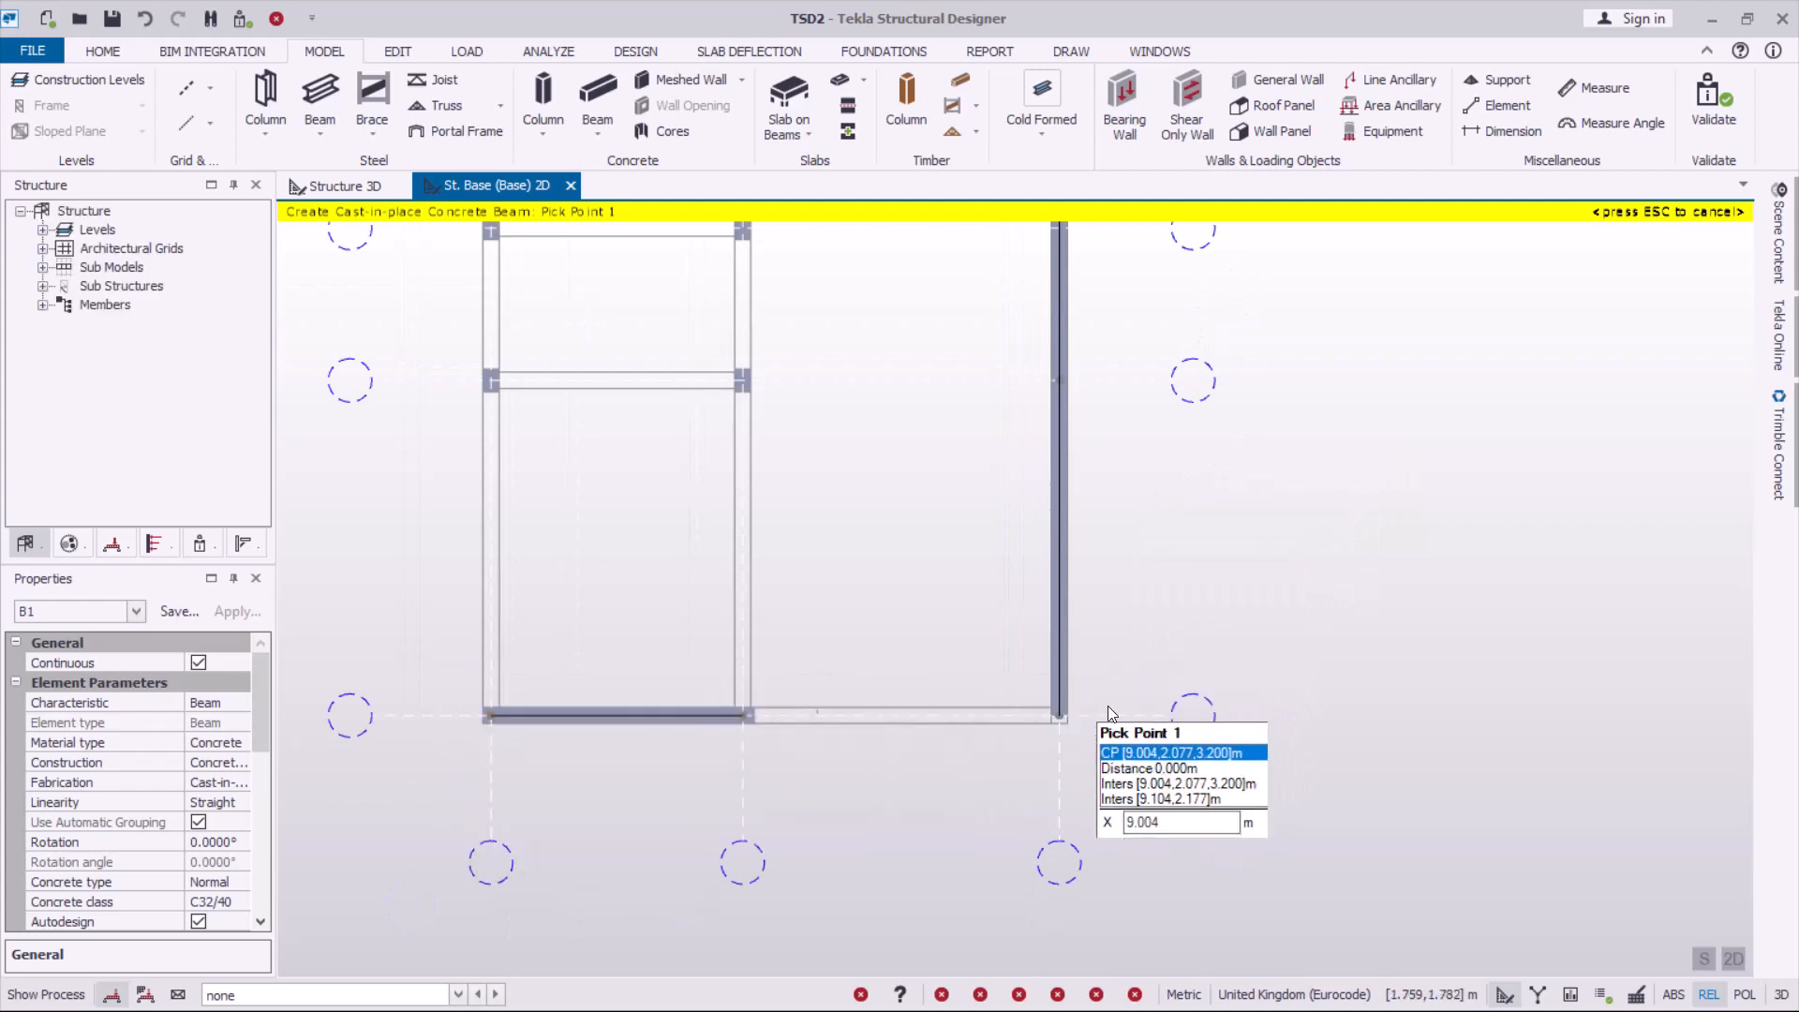
pyautogui.scroll(2, 1013, 749)
pyautogui.scroll(2, 630, 716)
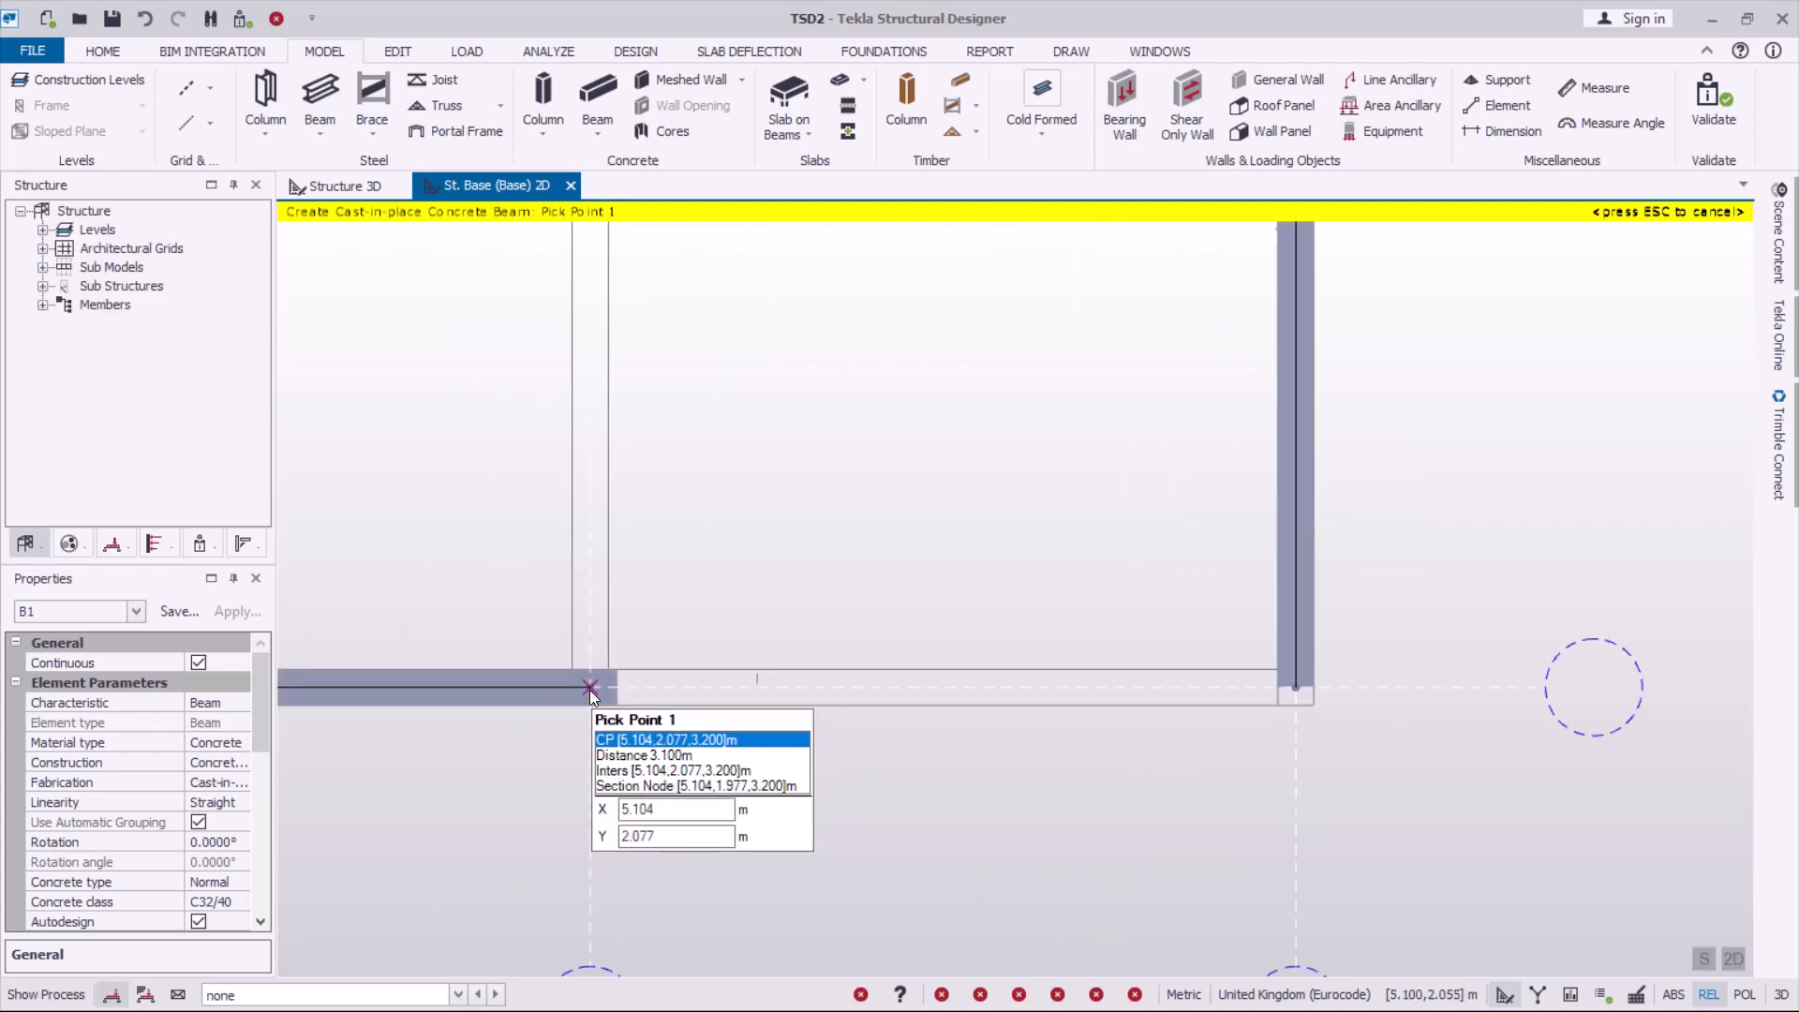
pyautogui.click(1296, 688)
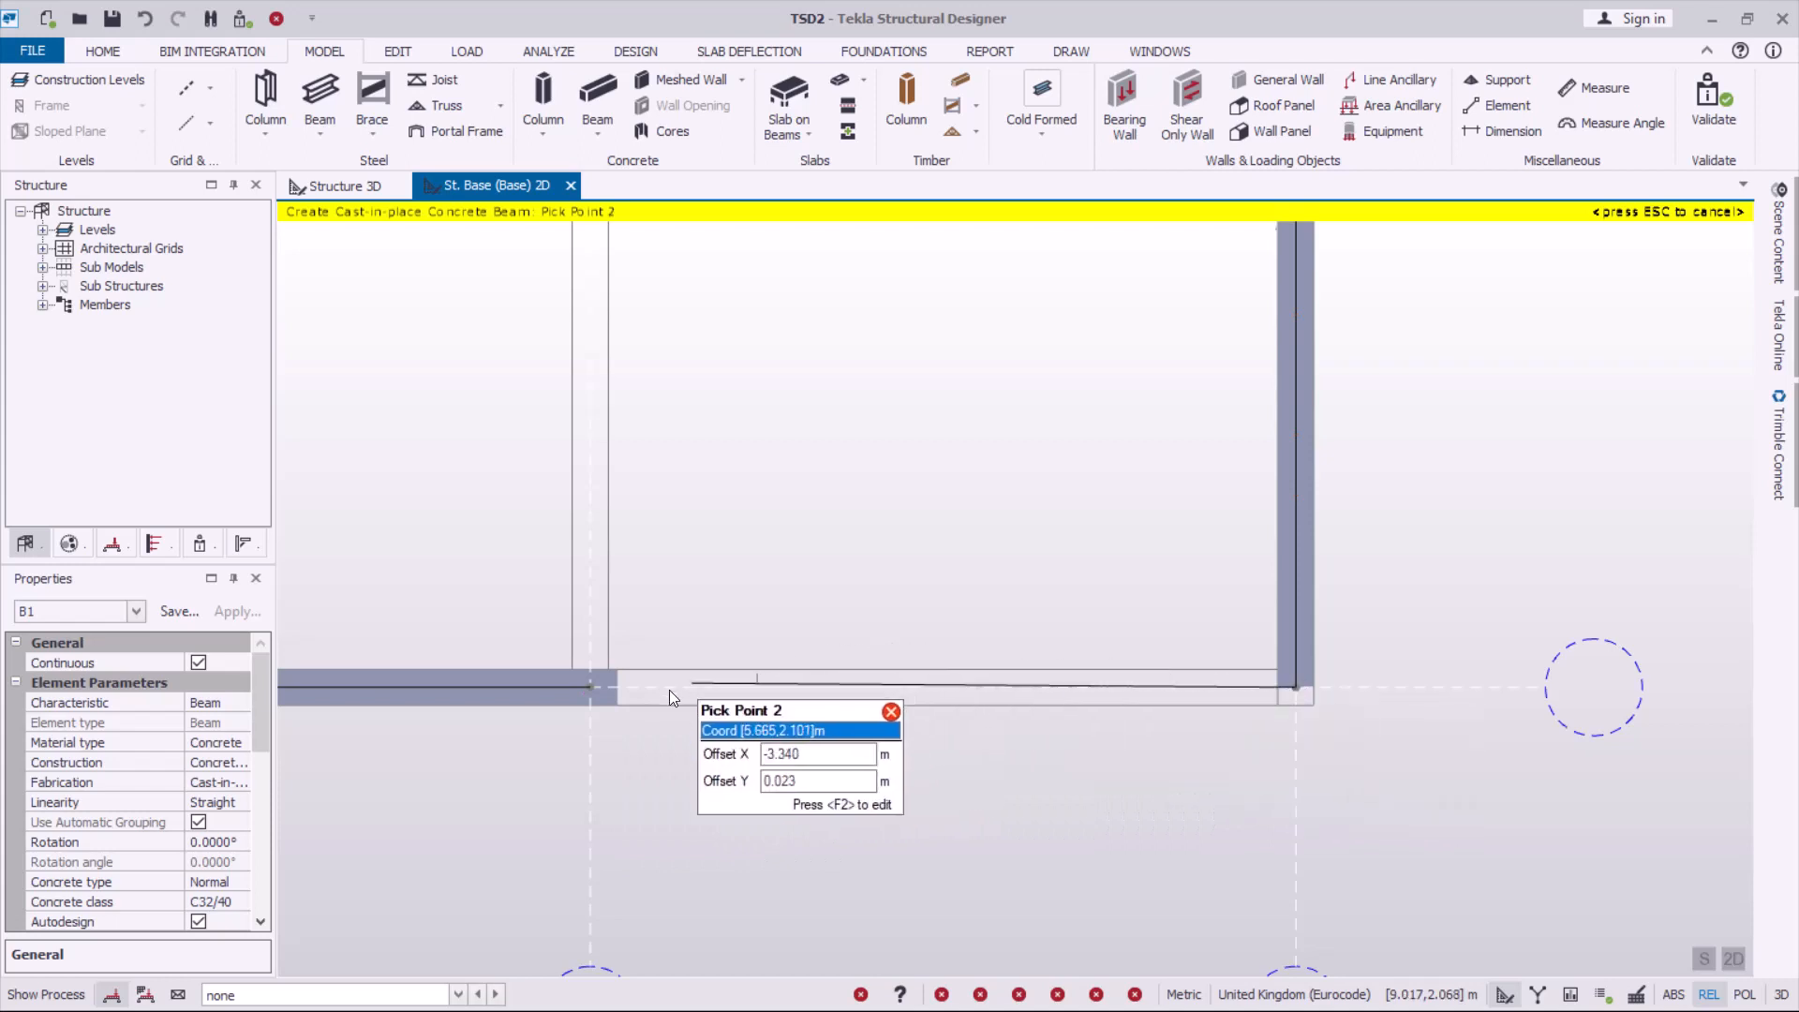
pyautogui.click(590, 689)
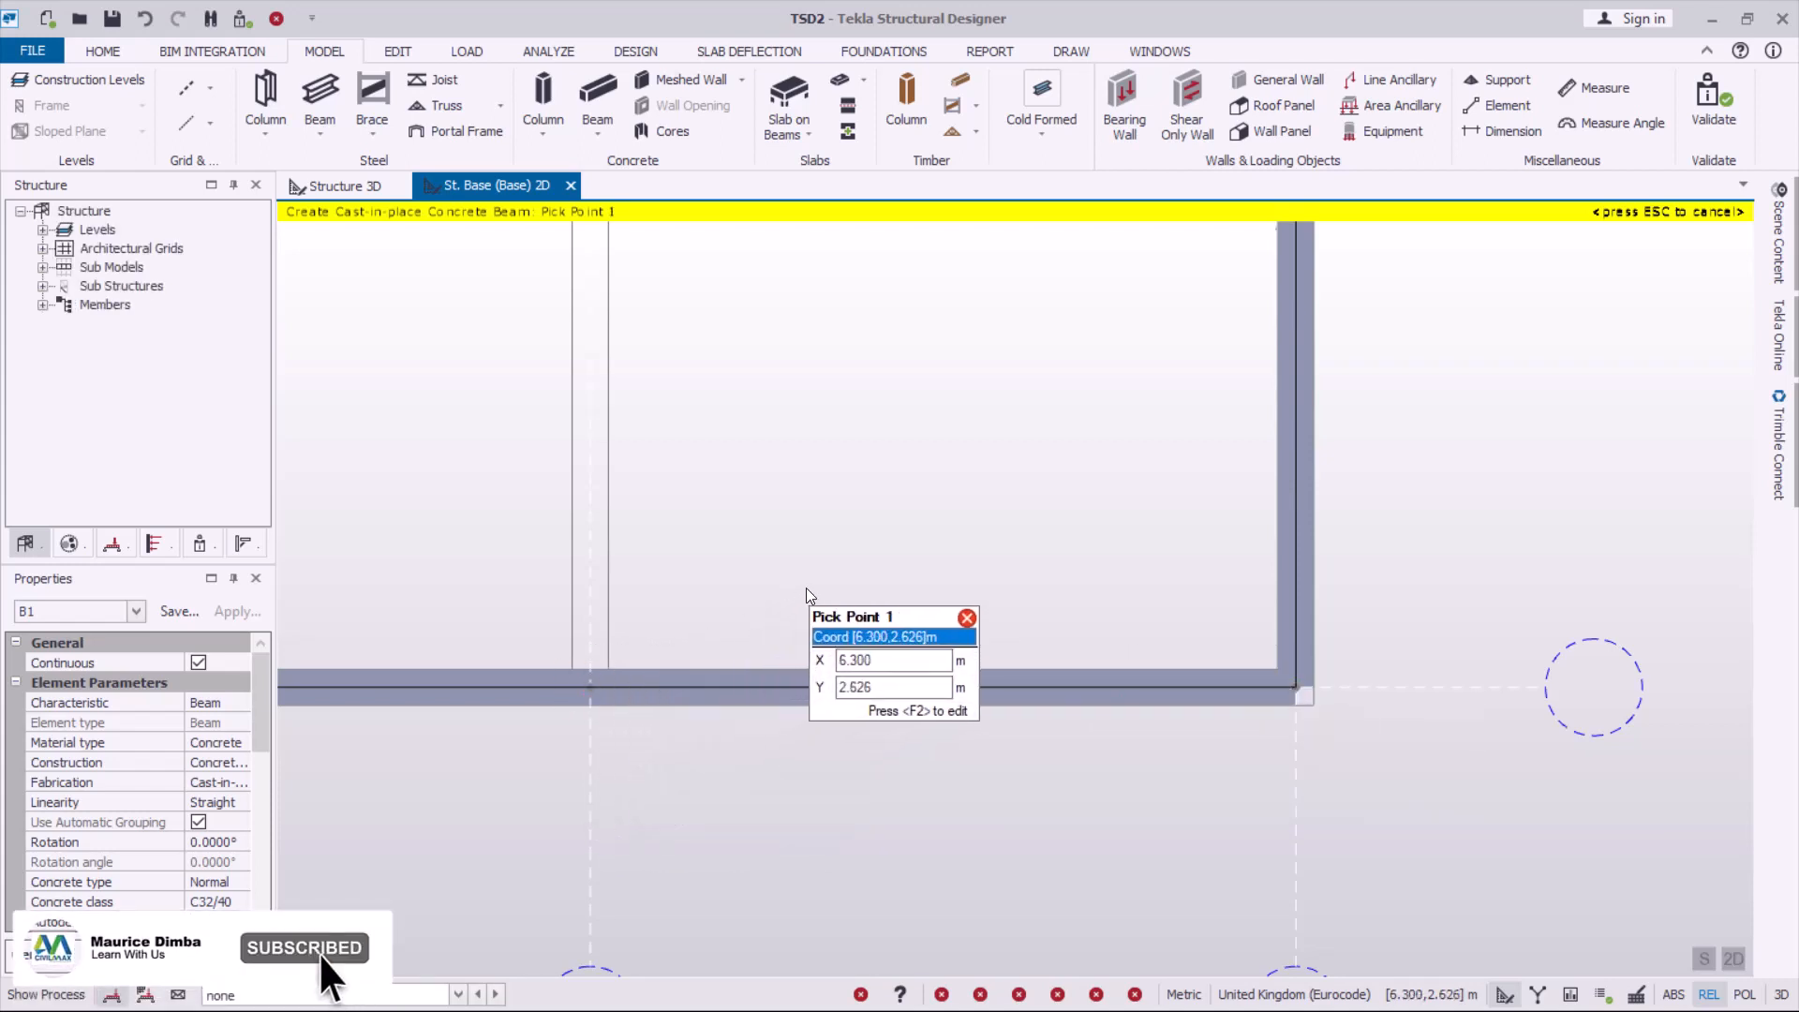
pyautogui.scroll(-2, 739, 655)
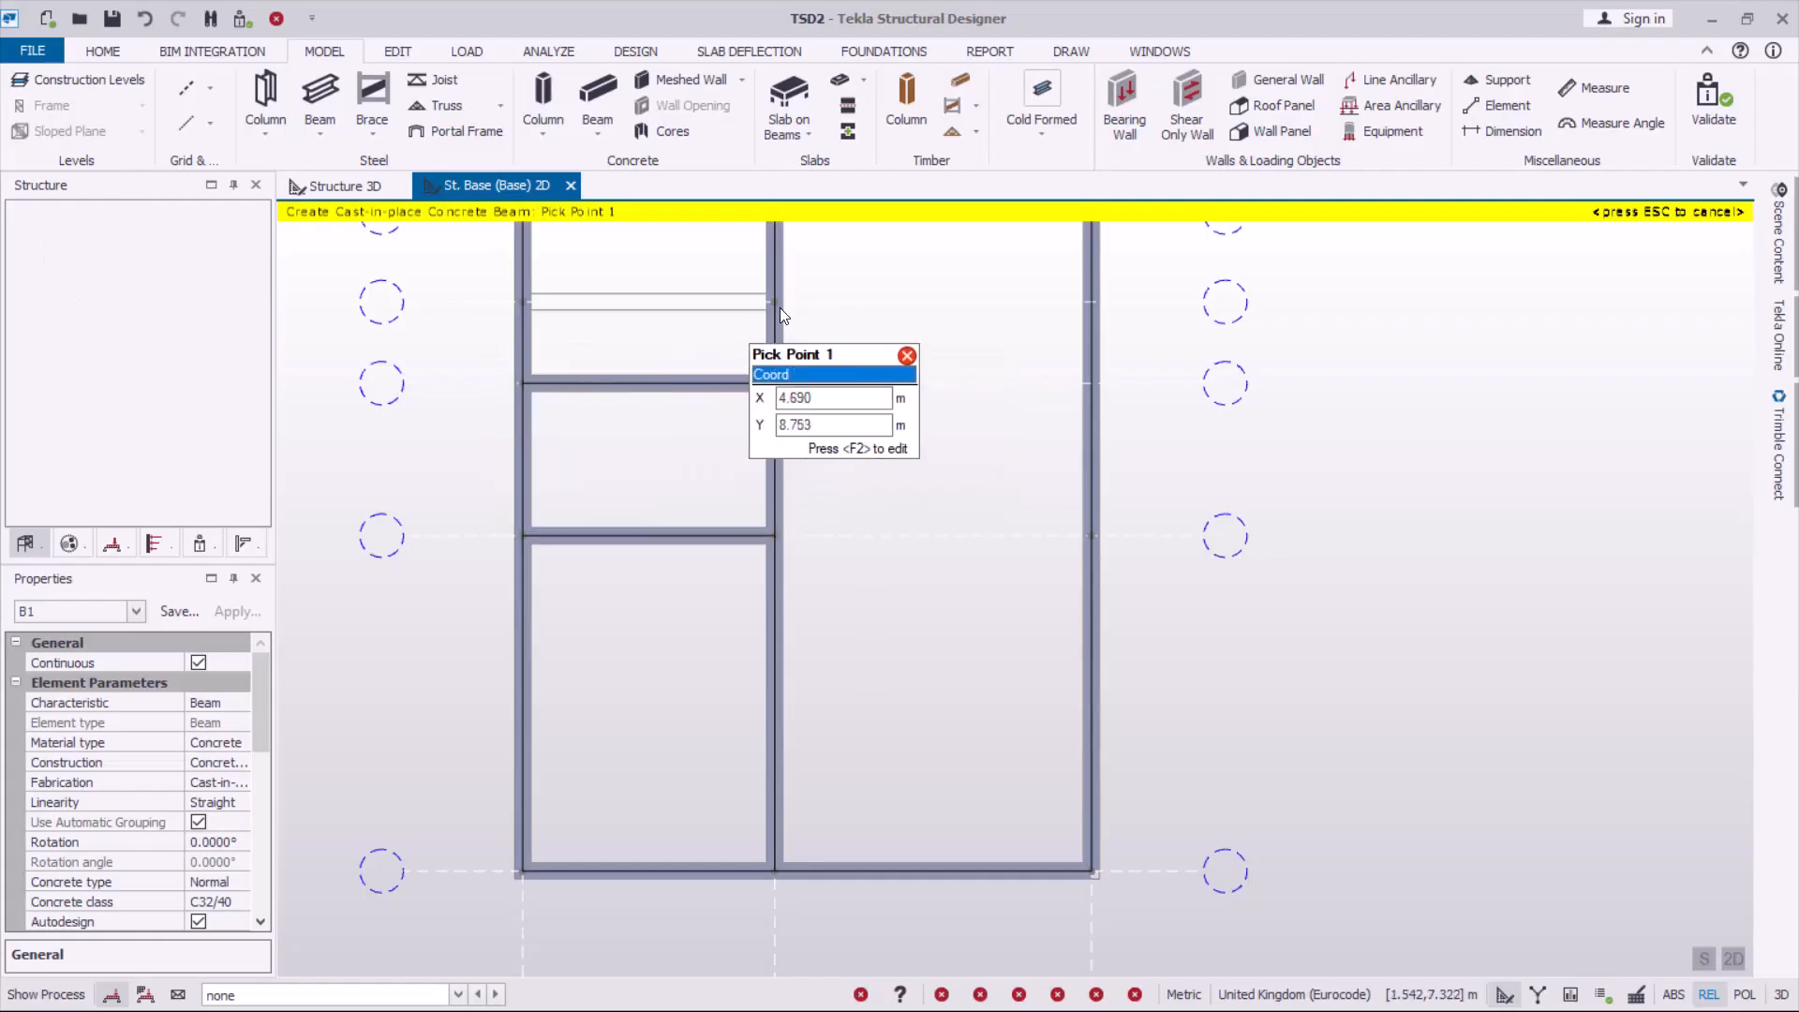
pyautogui.scroll(-2, 655, 554)
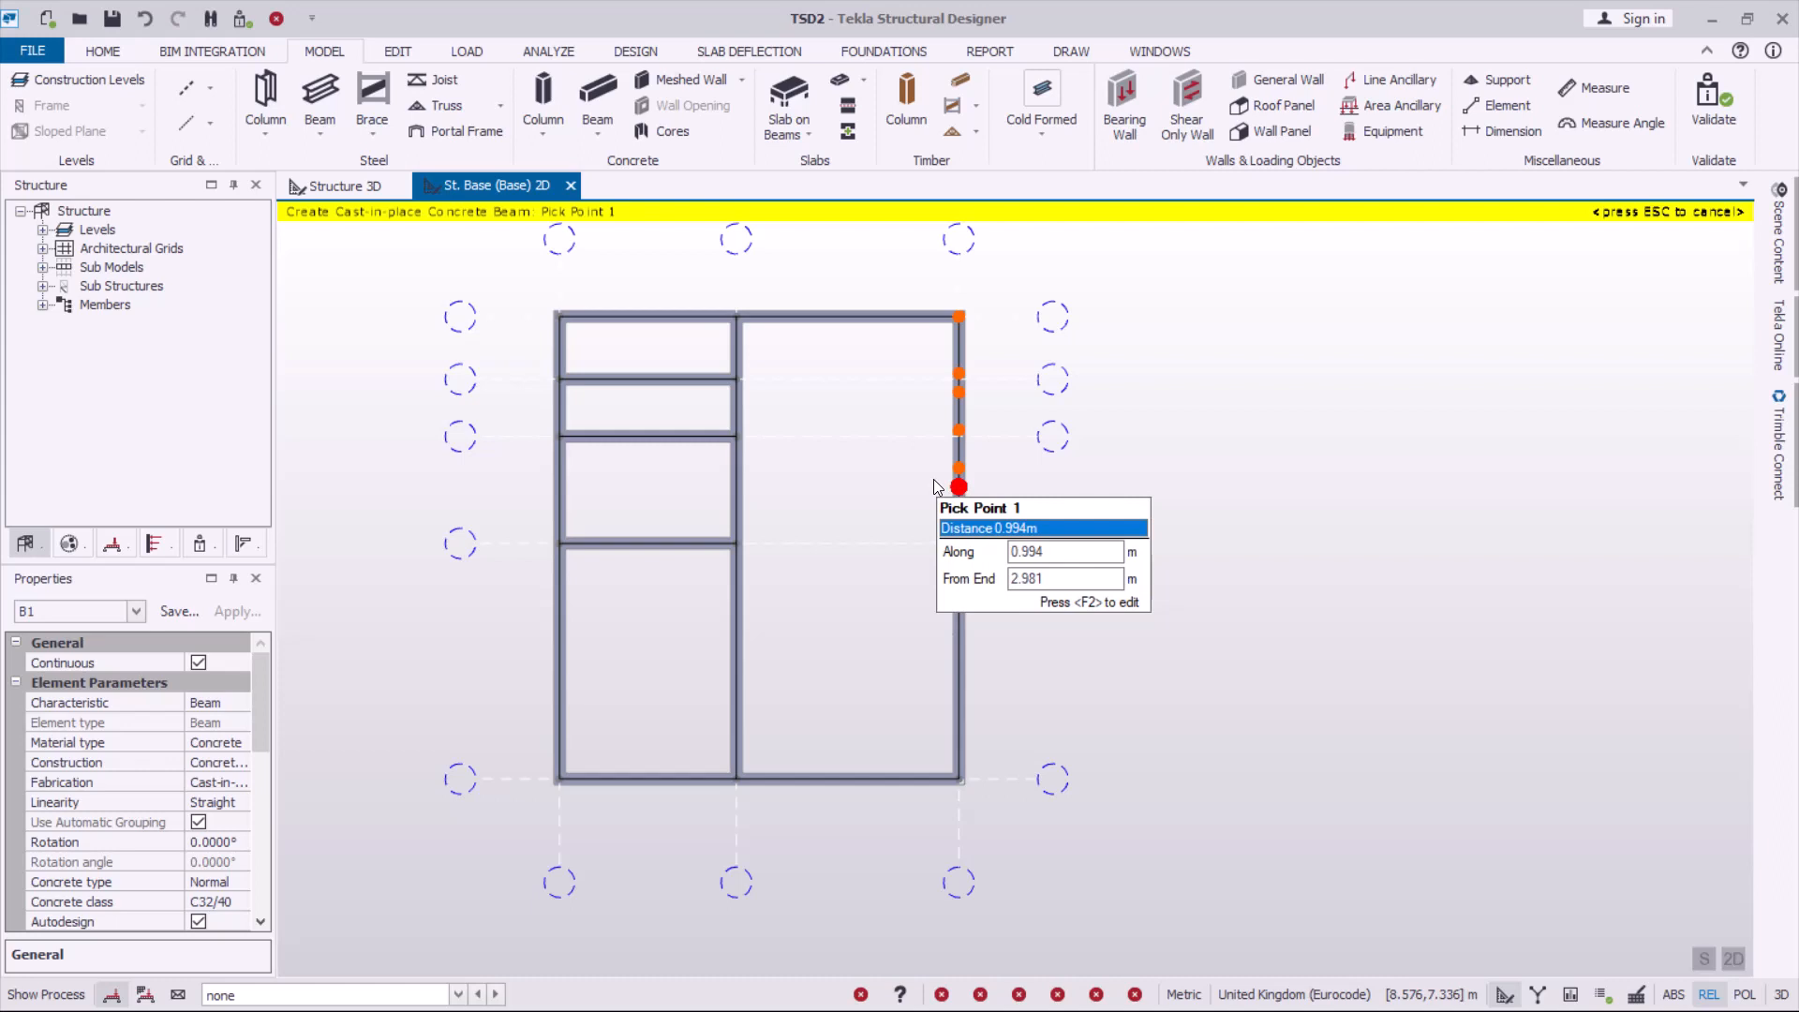
# Examine the beam and column frame in the 3D view, and the base plan's bottom-right corner.
pyautogui.click(340, 188)
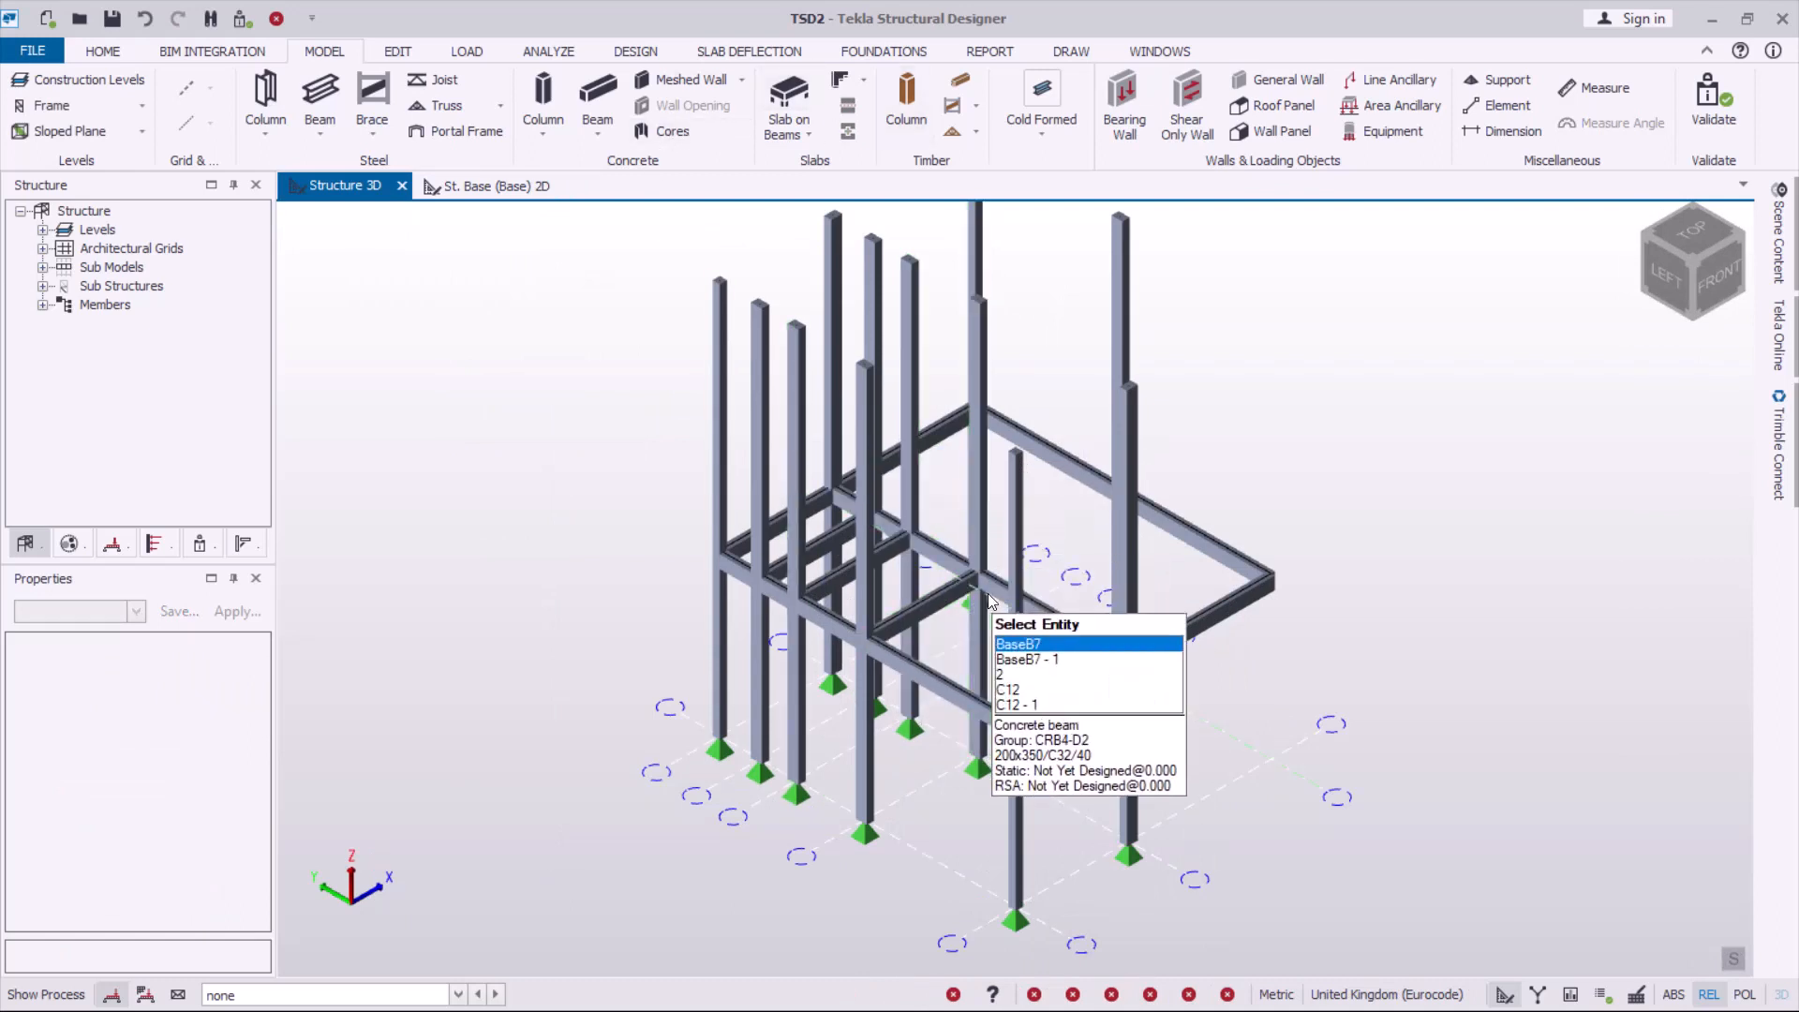
pyautogui.moveTo(989, 603); pyautogui.dragTo(889, 571, button='right')
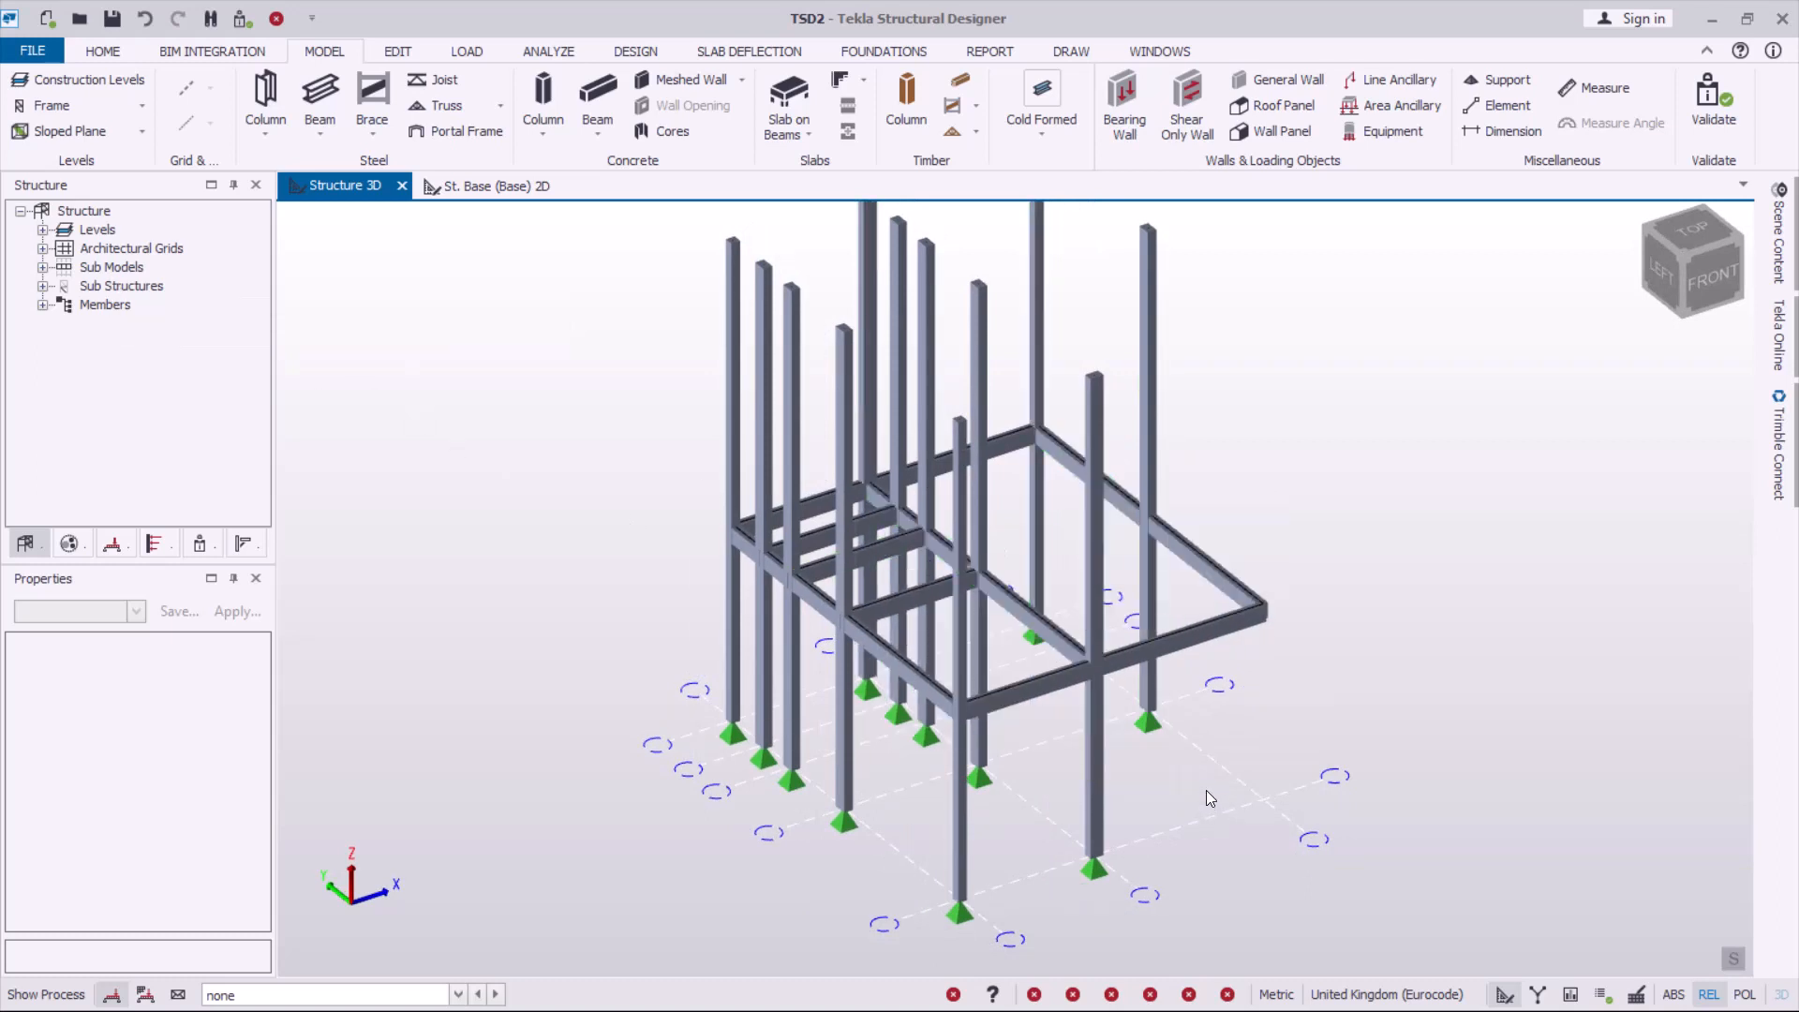
pyautogui.click(498, 186)
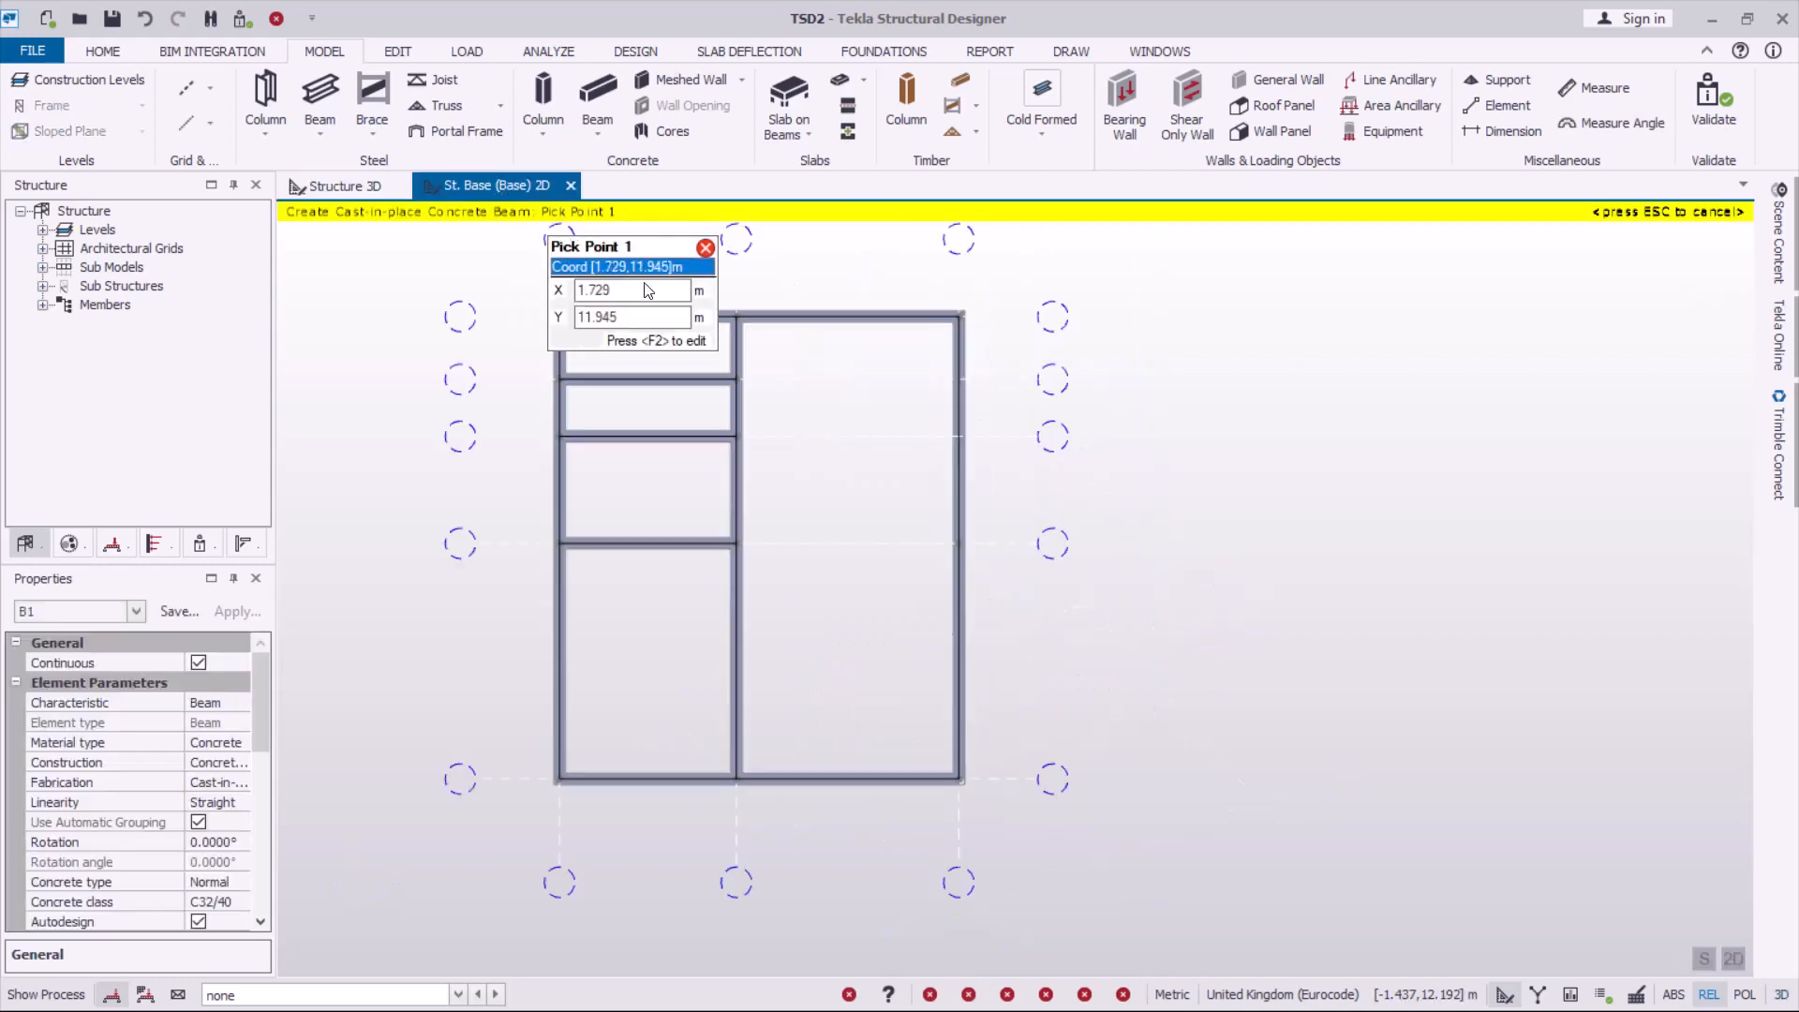
pyautogui.scroll(5, 956, 775)
pyautogui.scroll(6, 948, 769)
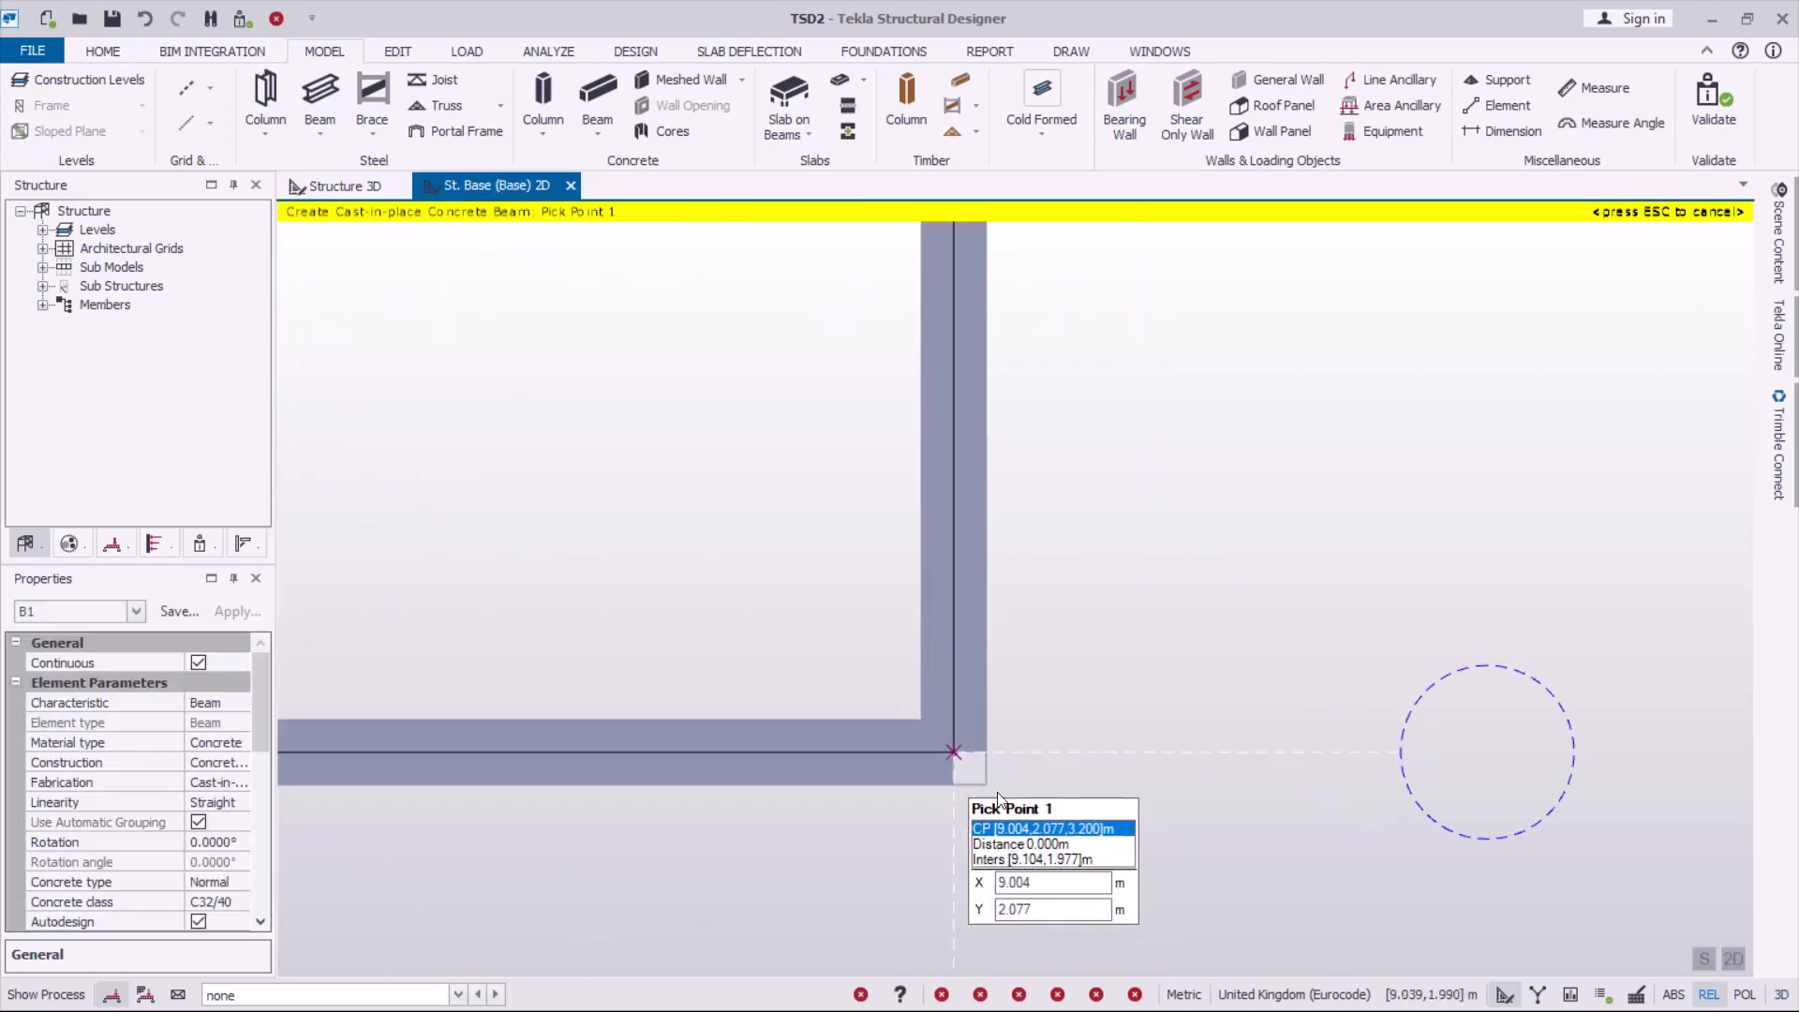
pyautogui.scroll(-6, 1038, 777)
pyautogui.scroll(-3, 1031, 759)
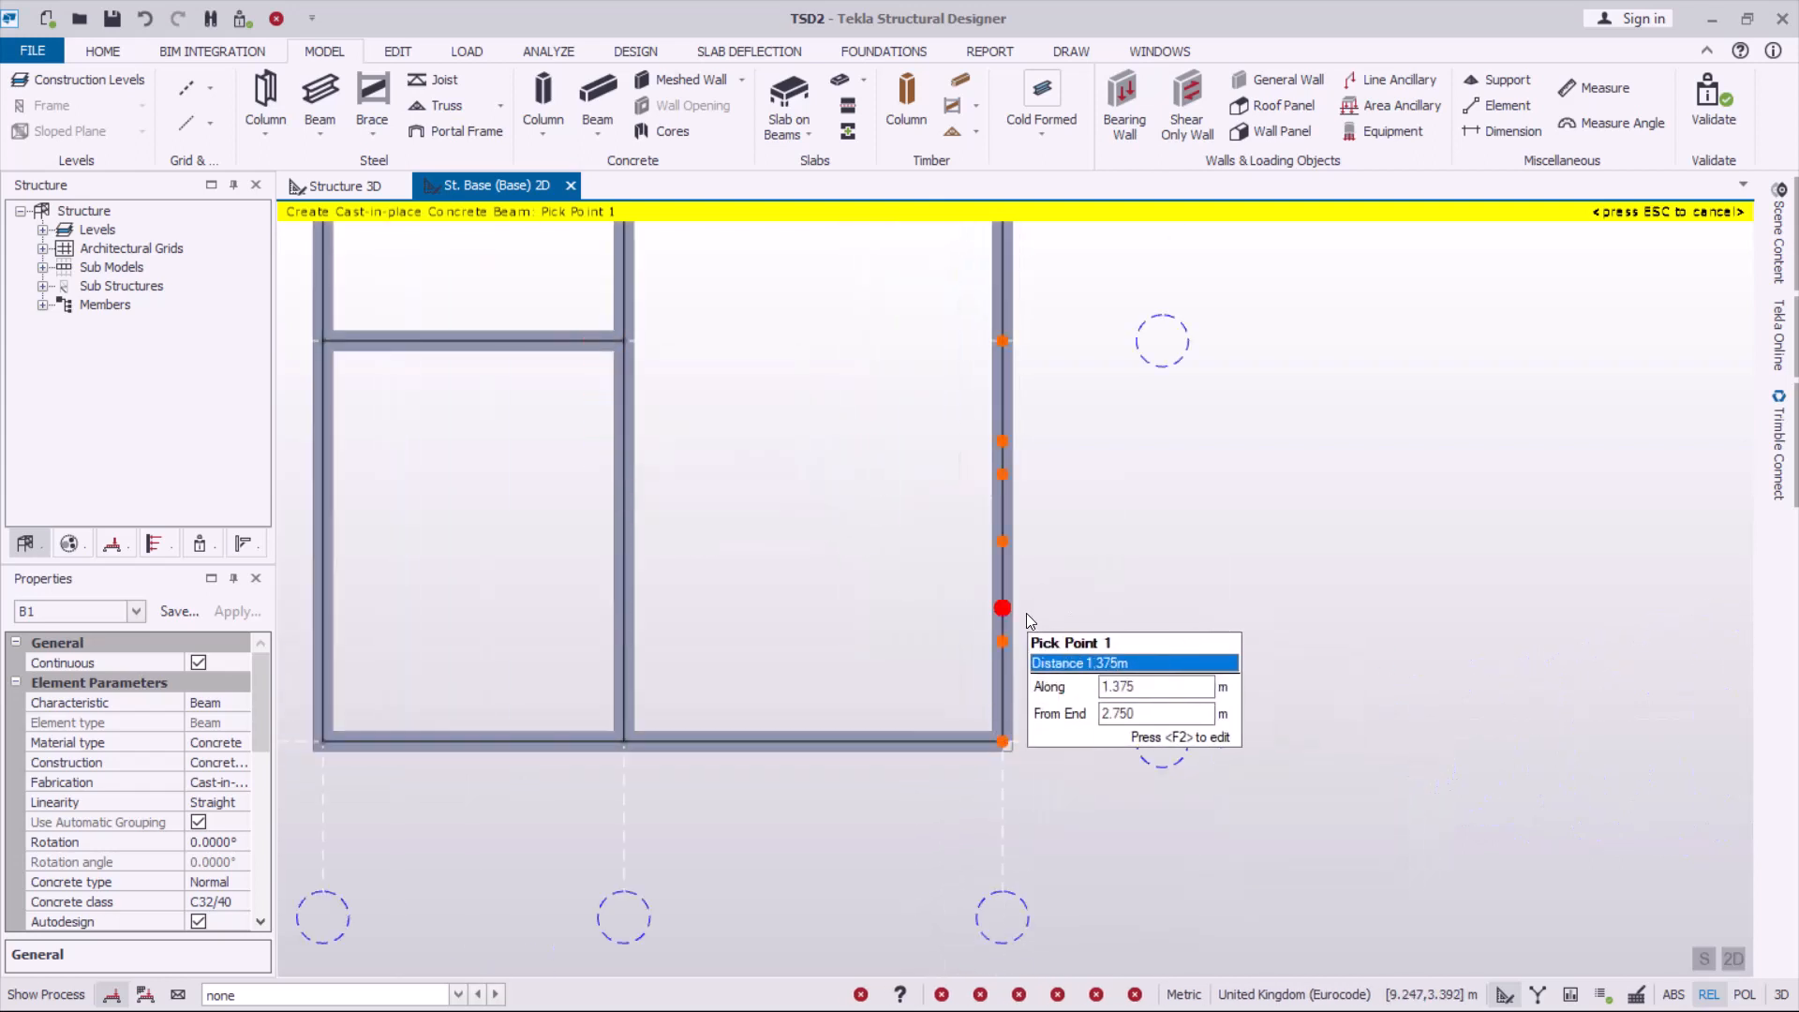
# Undo the beams placed on the plan's lower right edge, bottom edge, left edge and interior lines.
pyautogui.hotkey('ctrl', 'z')
pyautogui.hotkey('ctrl', 'z')
pyautogui.hotkey('ctrl', 'z')
pyautogui.hotkey('ctrl', 'z')
pyautogui.hotkey('ctrl', 'z')
pyautogui.hotkey('ctrl', 'z')
pyautogui.hotkey('ctrl', 'z')
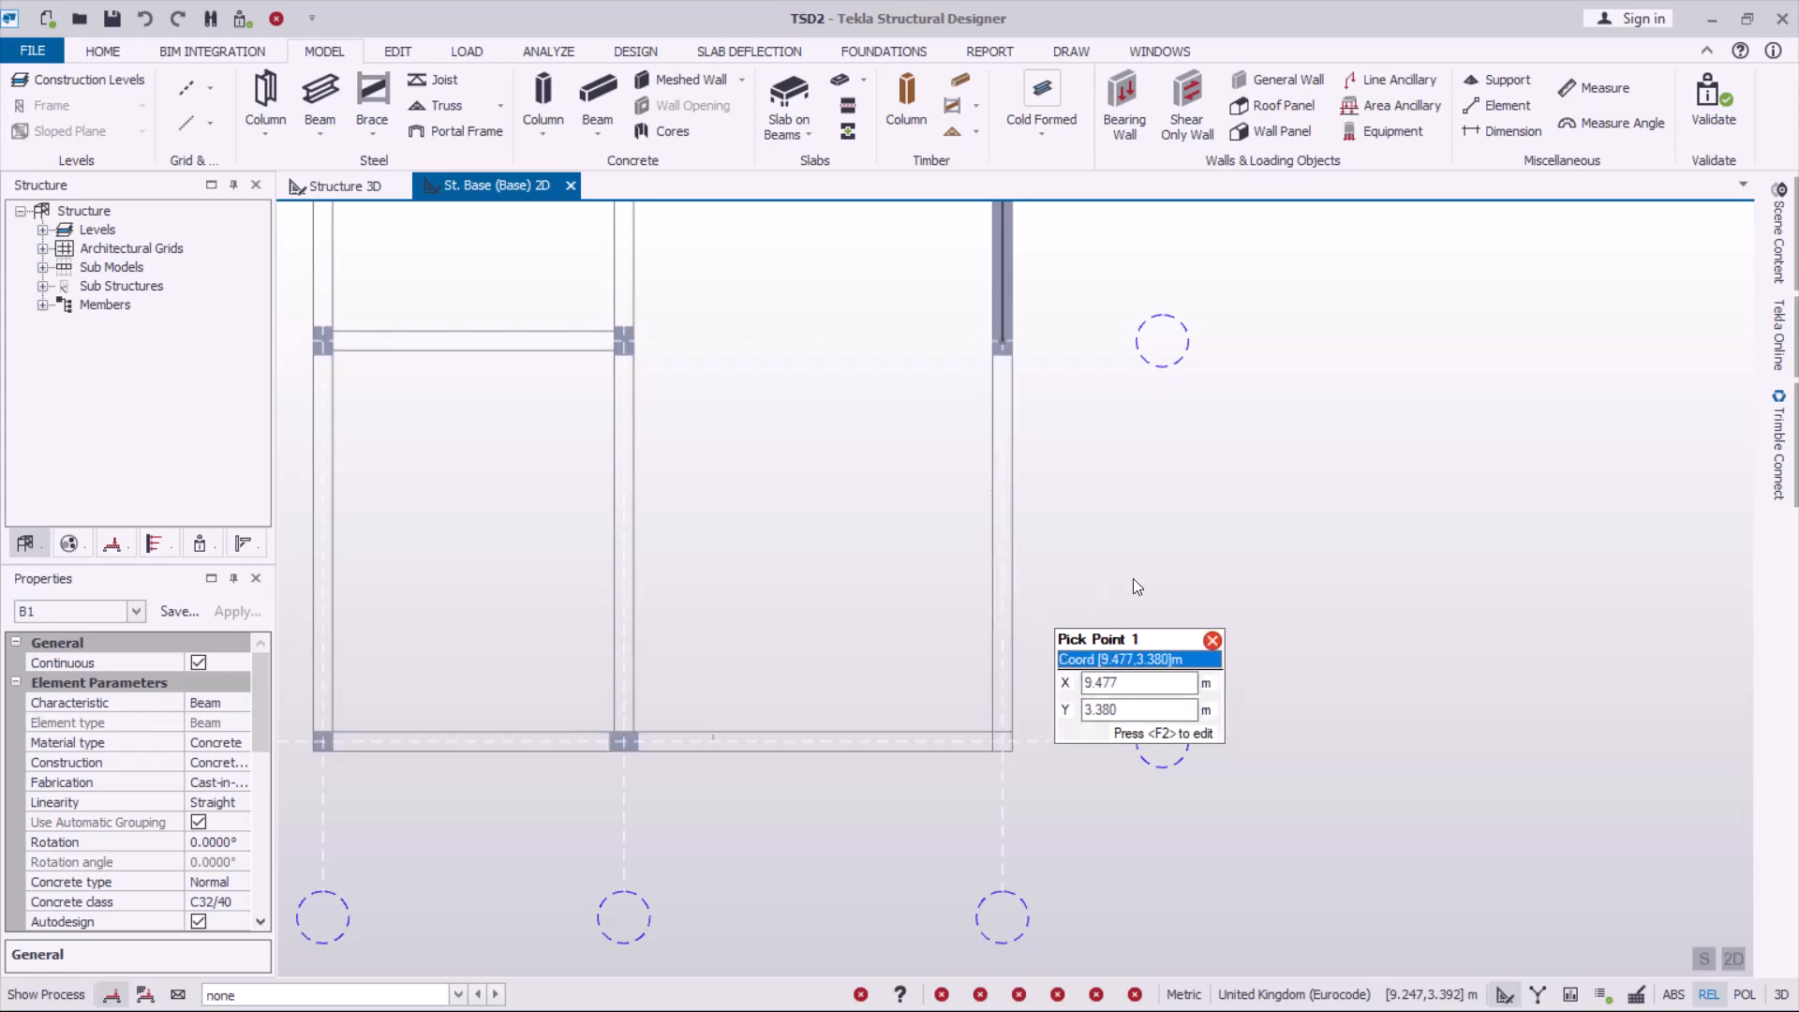
# Place a concrete column using property set C1 at the plan's bottom-right grid intersection.
pyautogui.scroll(1, 1043, 725)
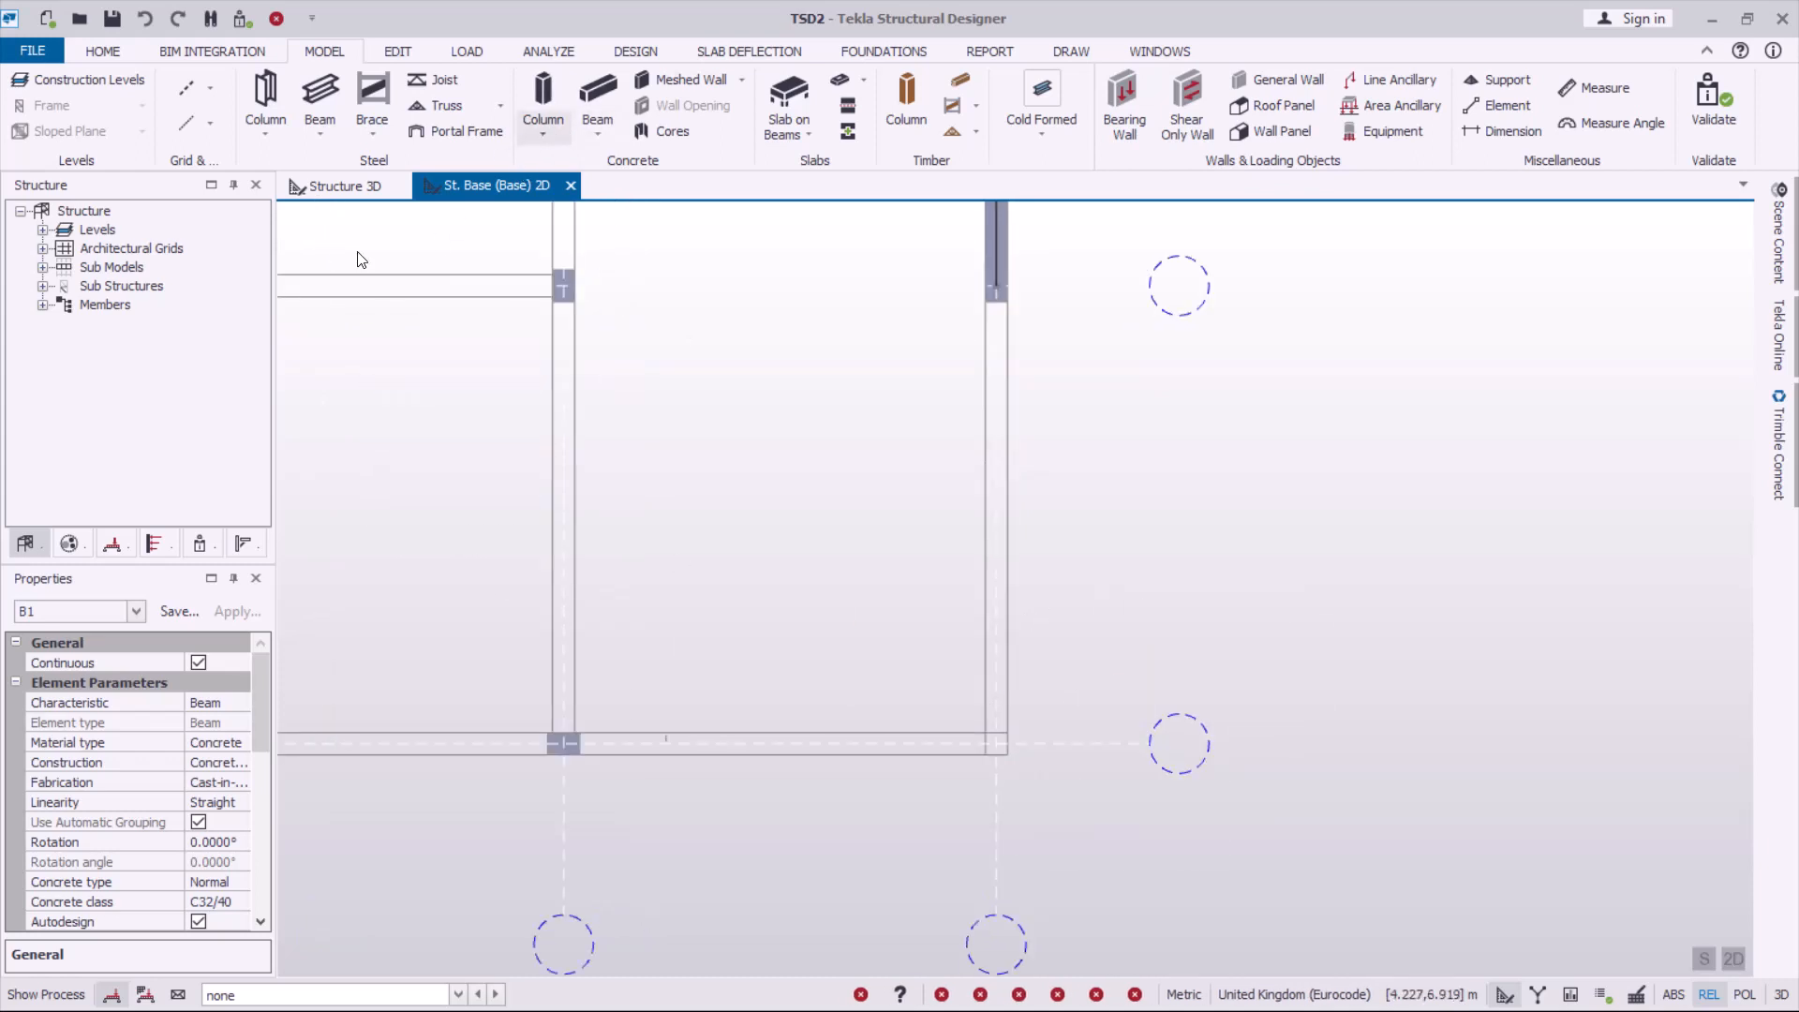
pyautogui.click(538, 103)
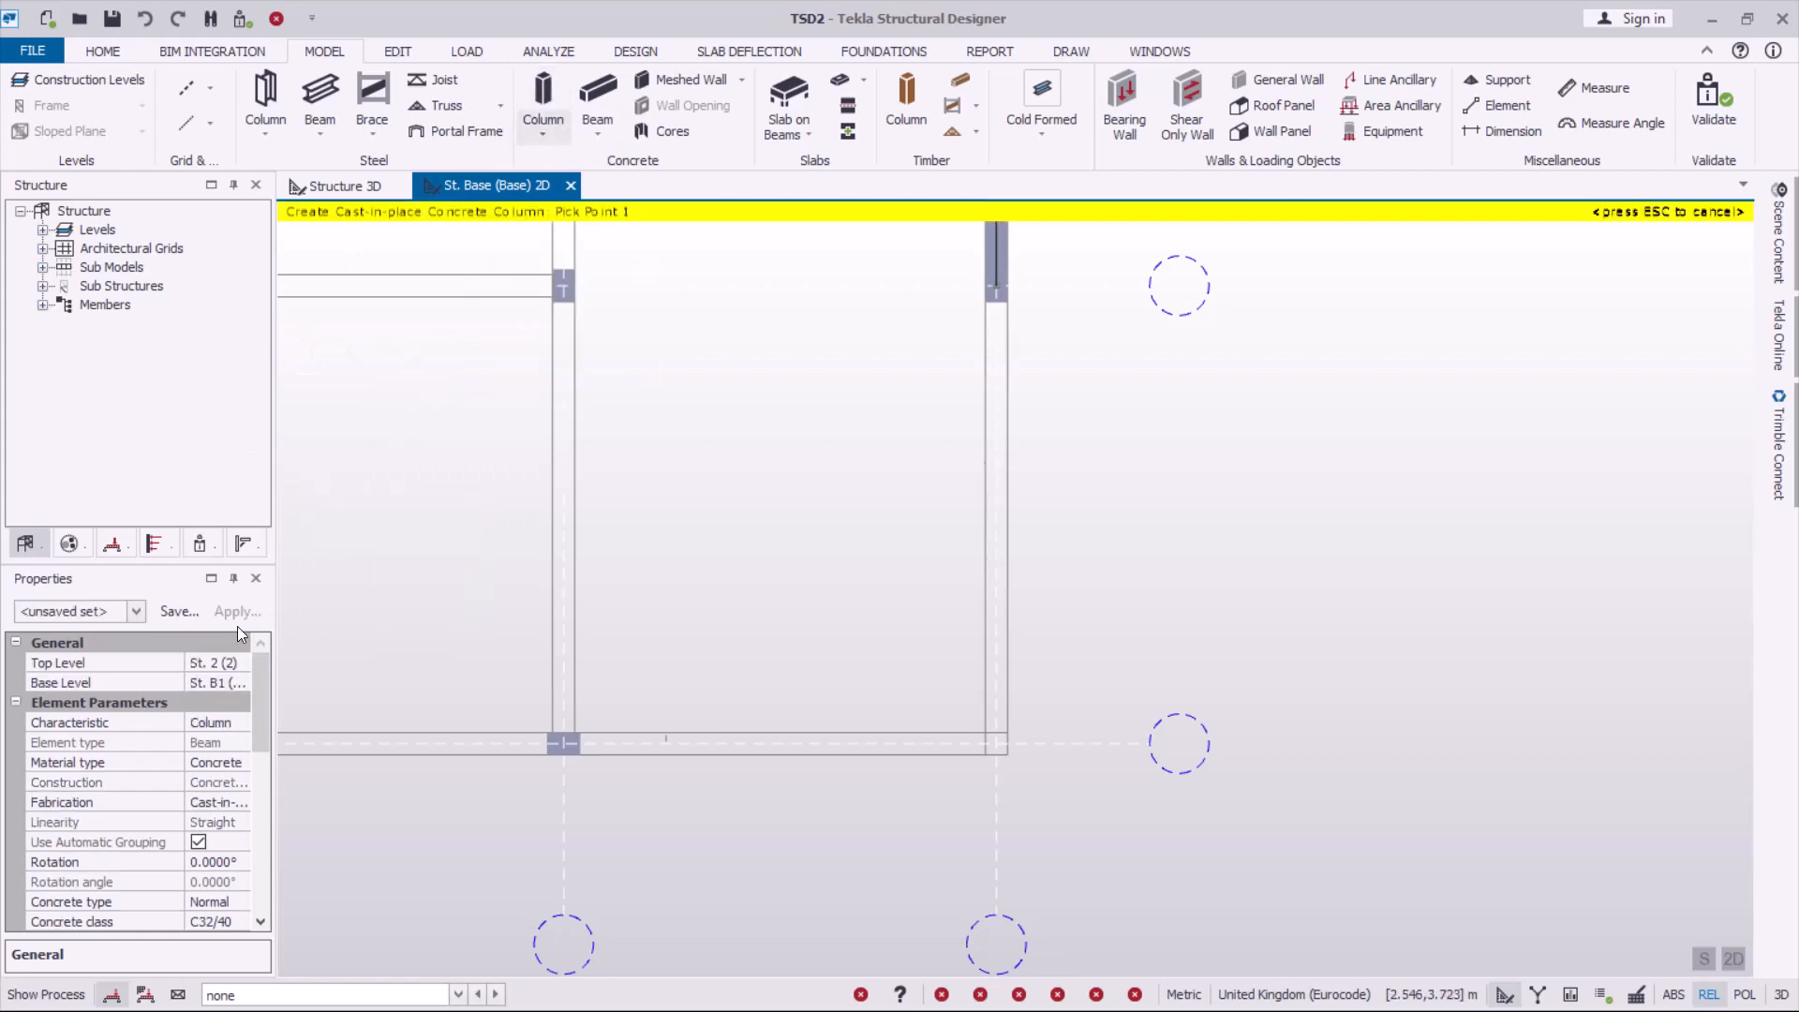
pyautogui.click(136, 610)
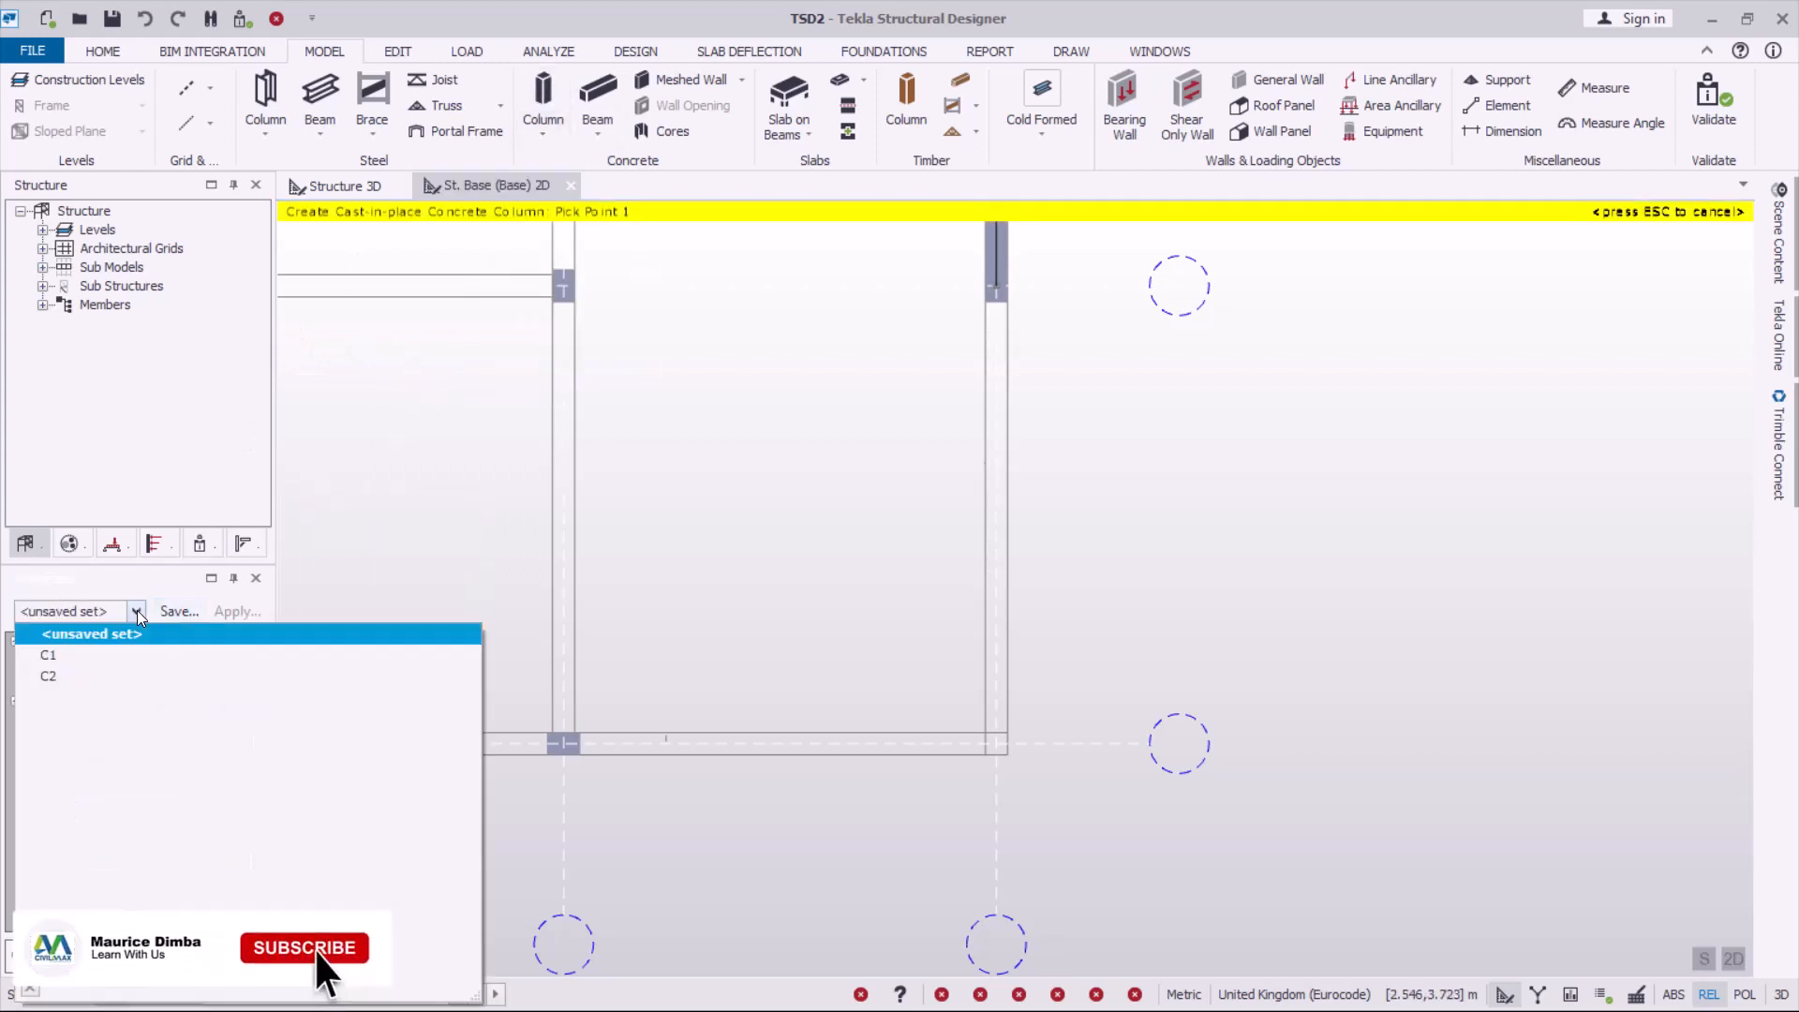
pyautogui.click(54, 660)
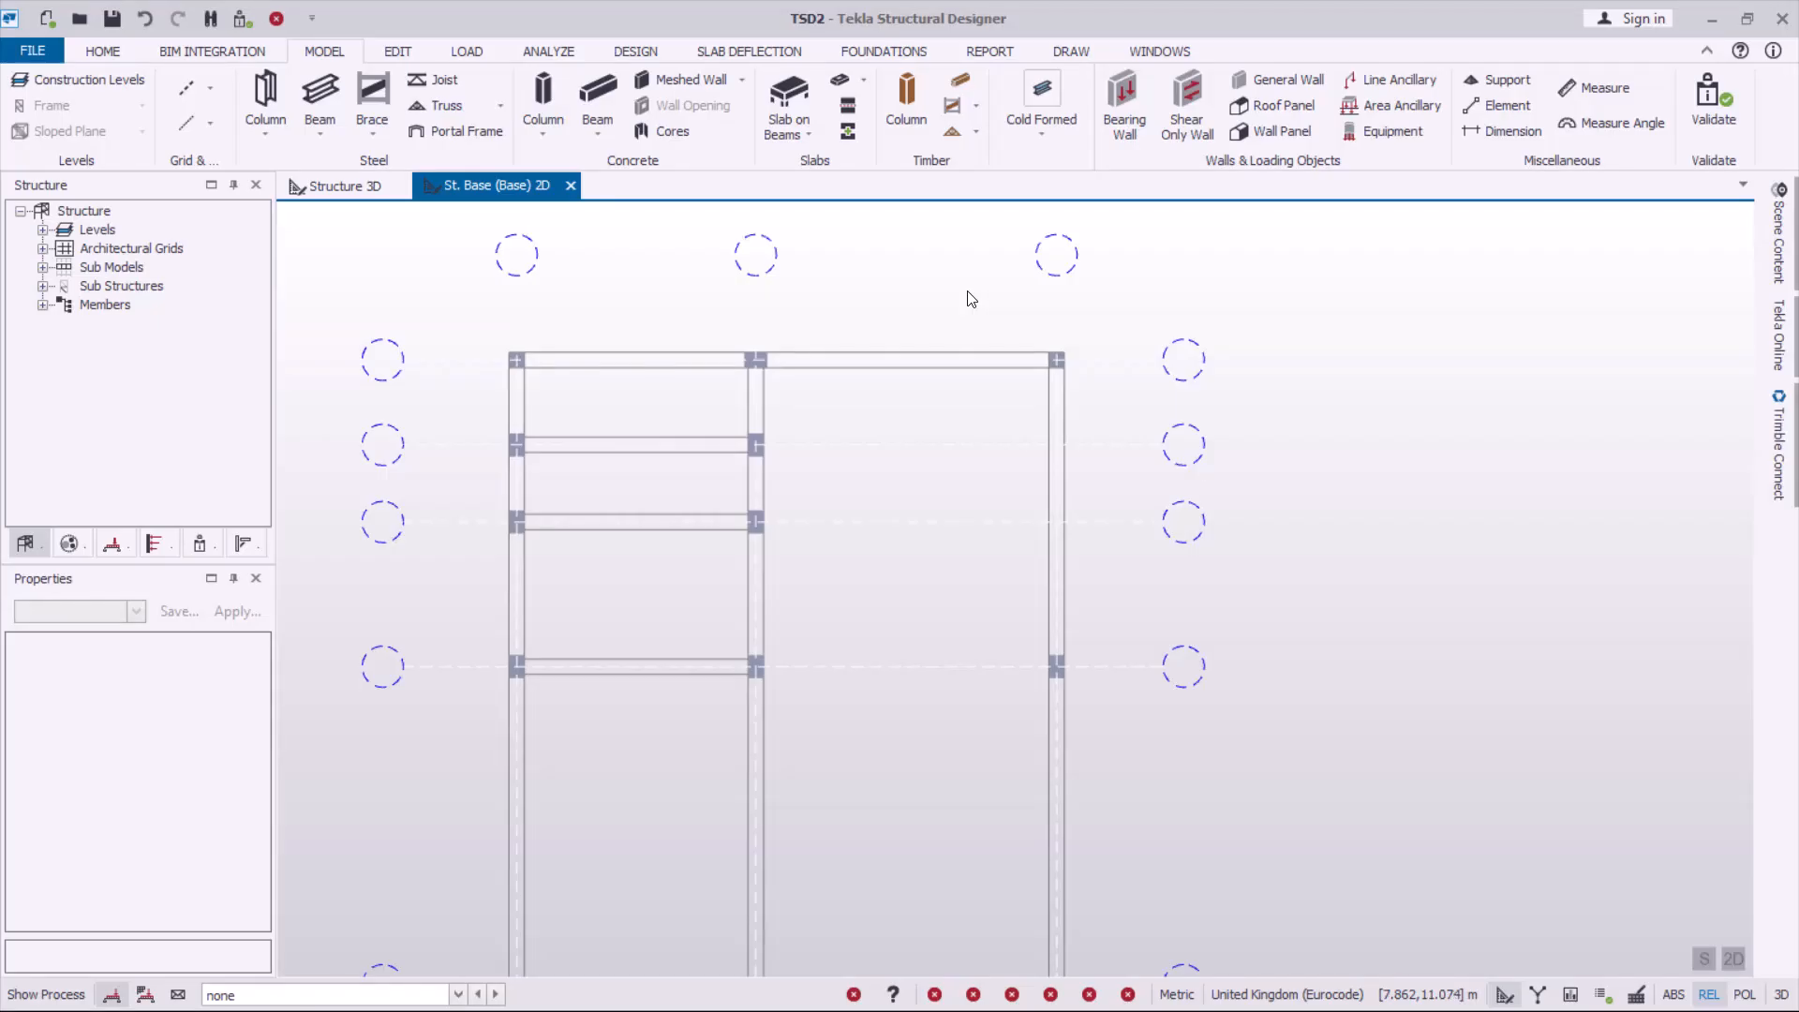
pyautogui.scroll(-2, 965, 292)
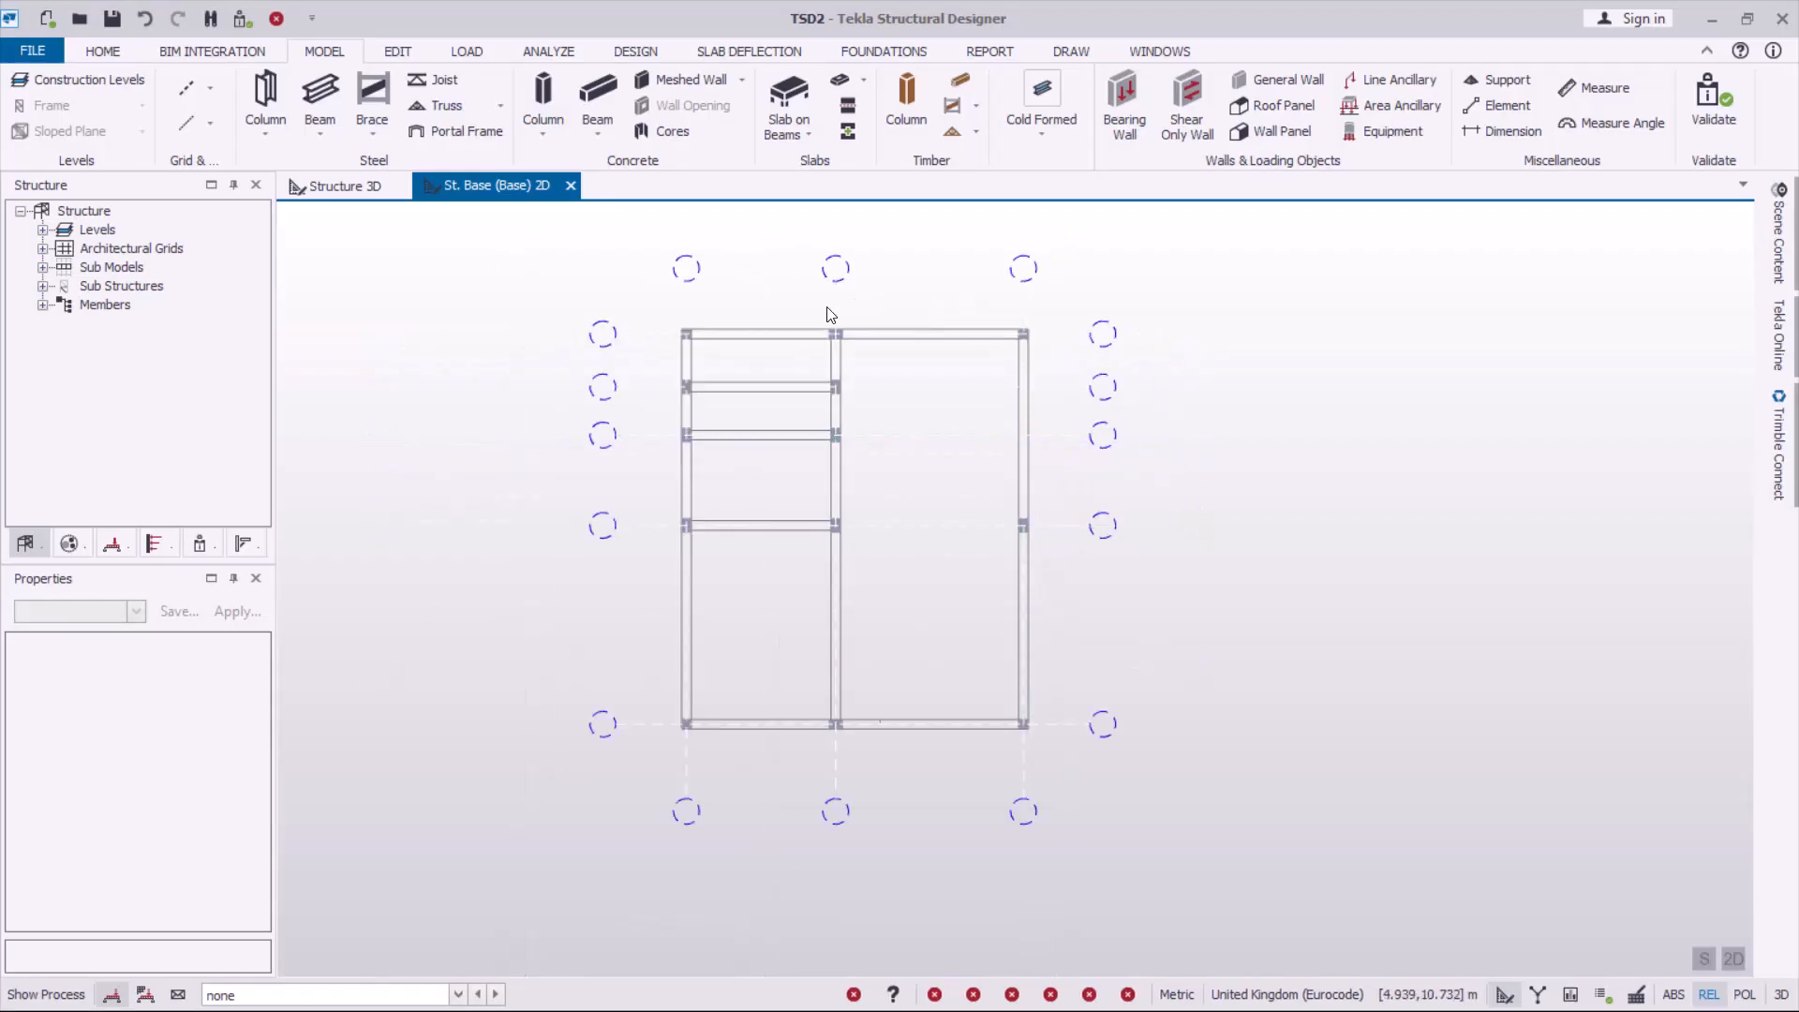
pyautogui.scroll(2, 828, 315)
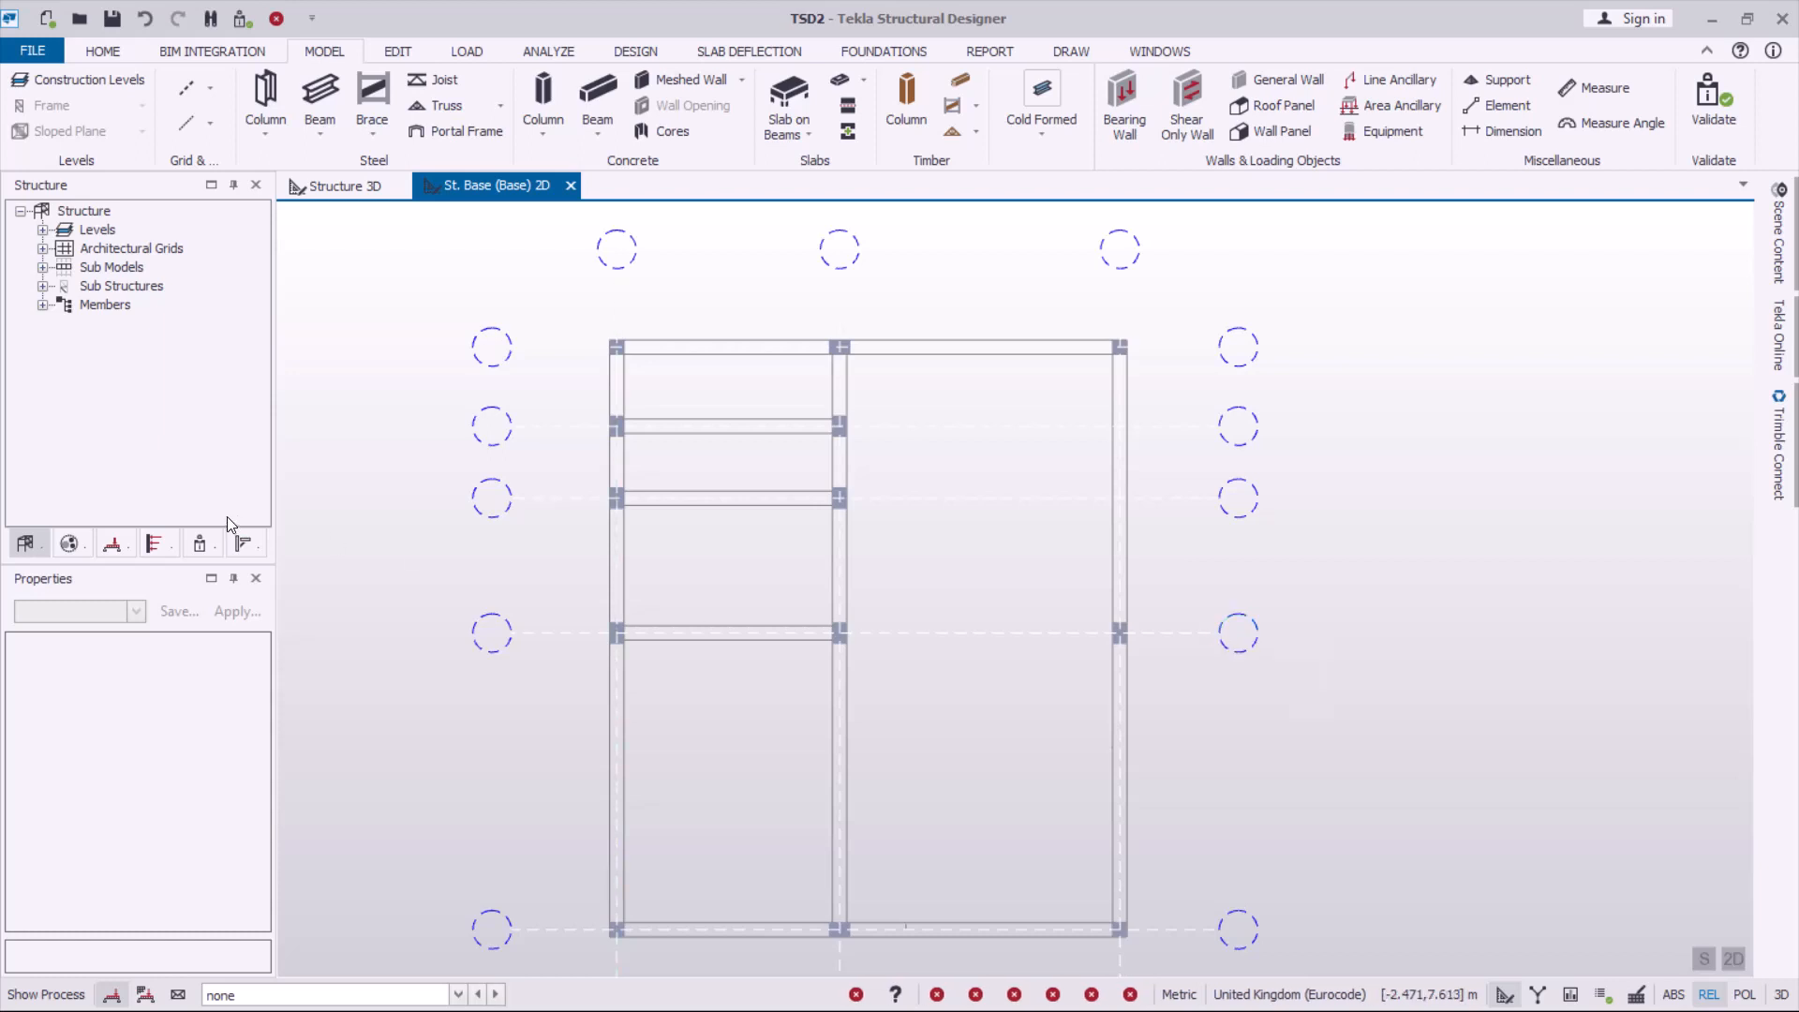
# Open the 2D plan view of construction level St. B1.1 (B1.1) and compare it with the 3D structure.
pyautogui.click(42, 230)
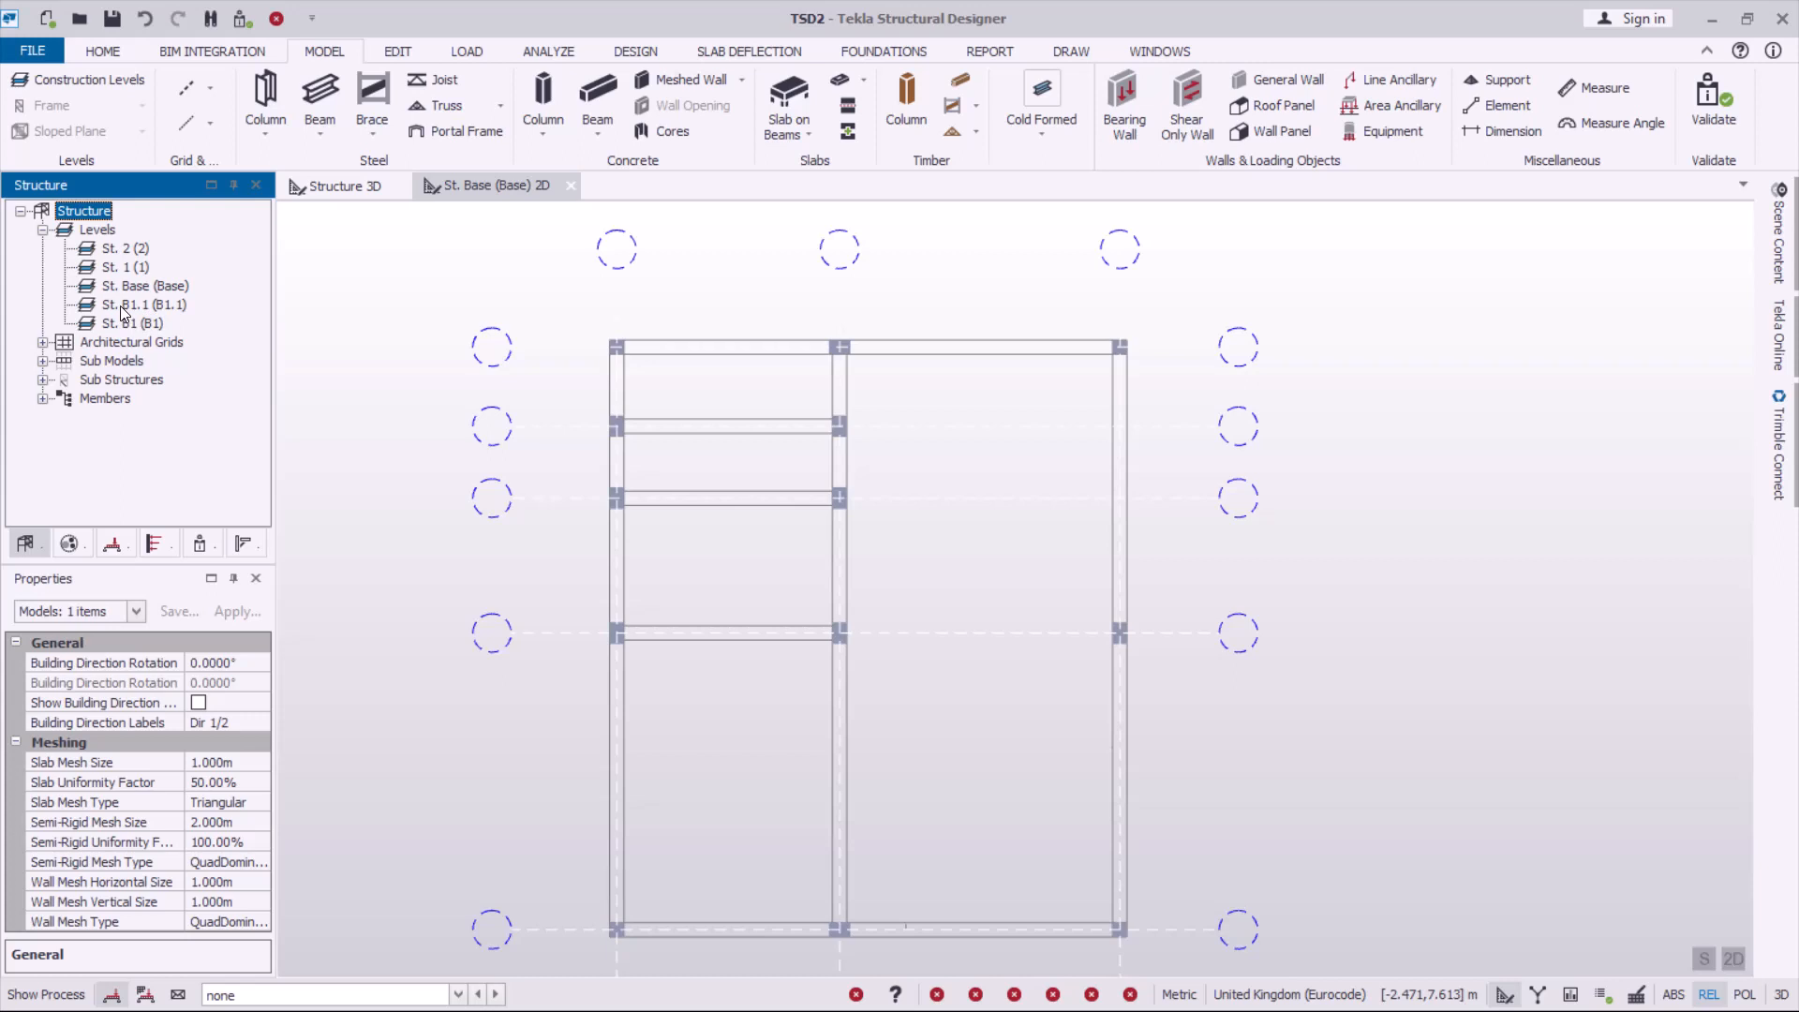
pyautogui.click(123, 306)
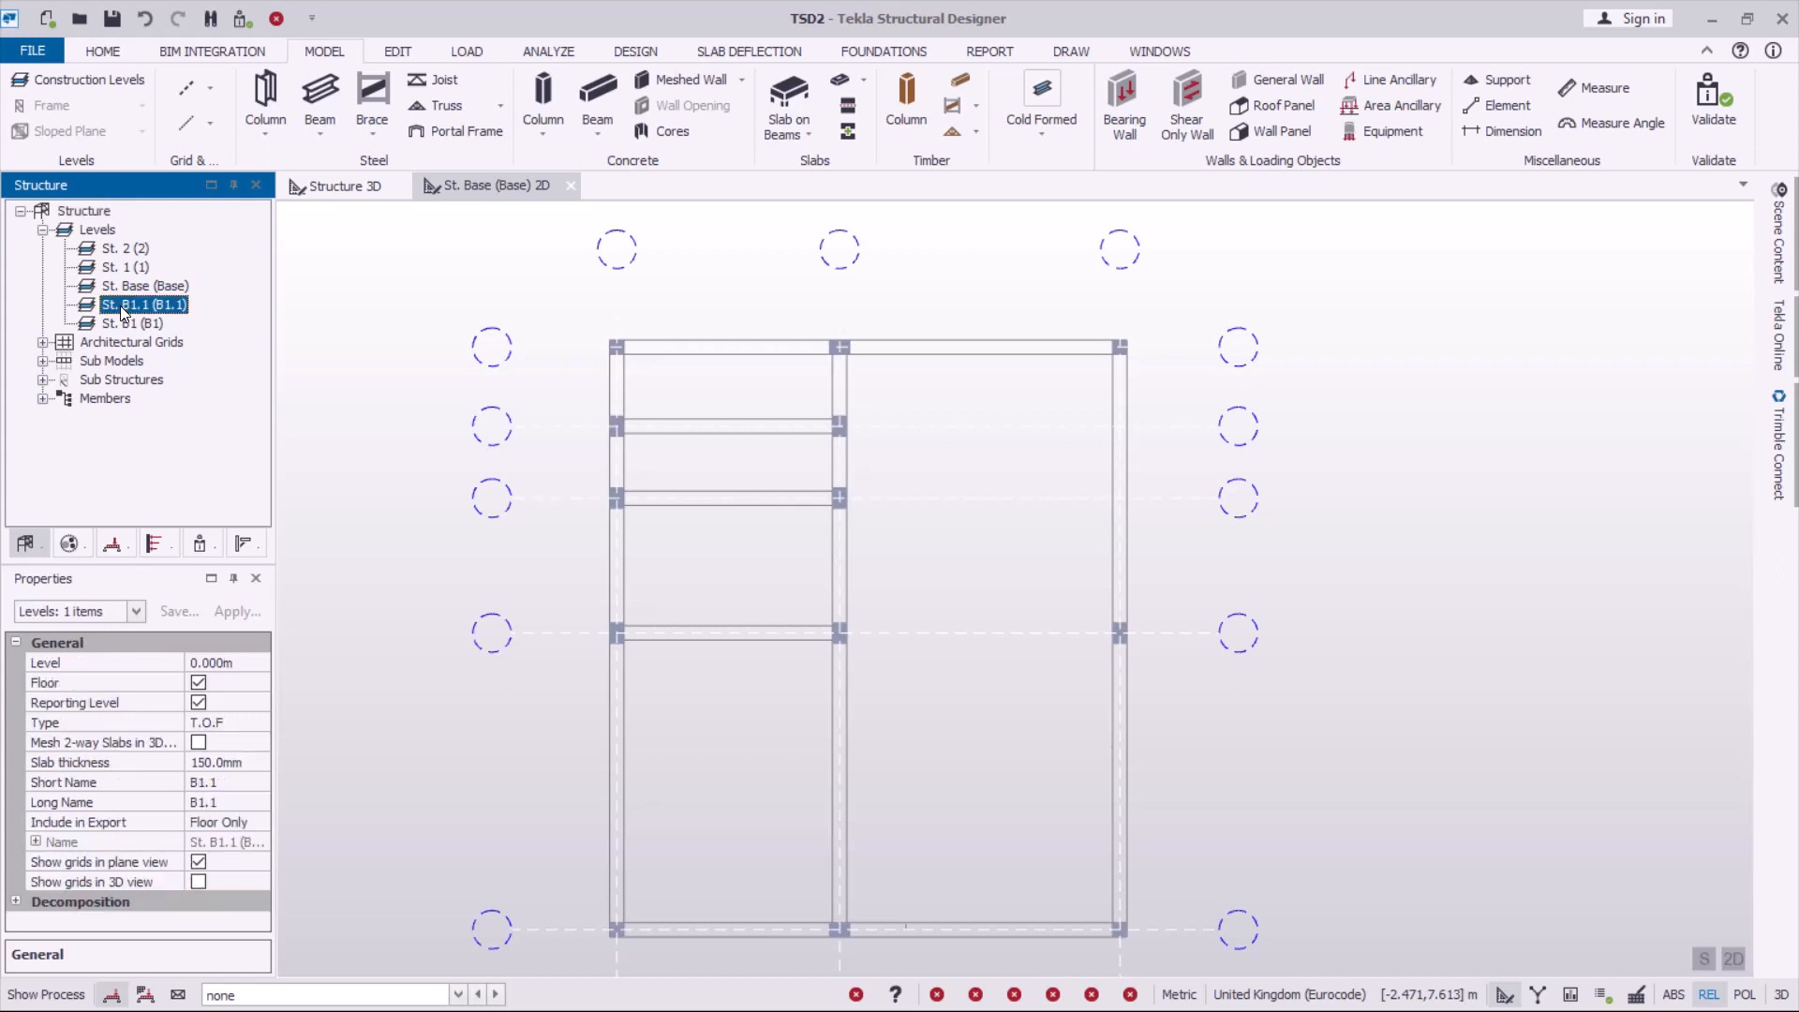
pyautogui.doubleClick(120, 305)
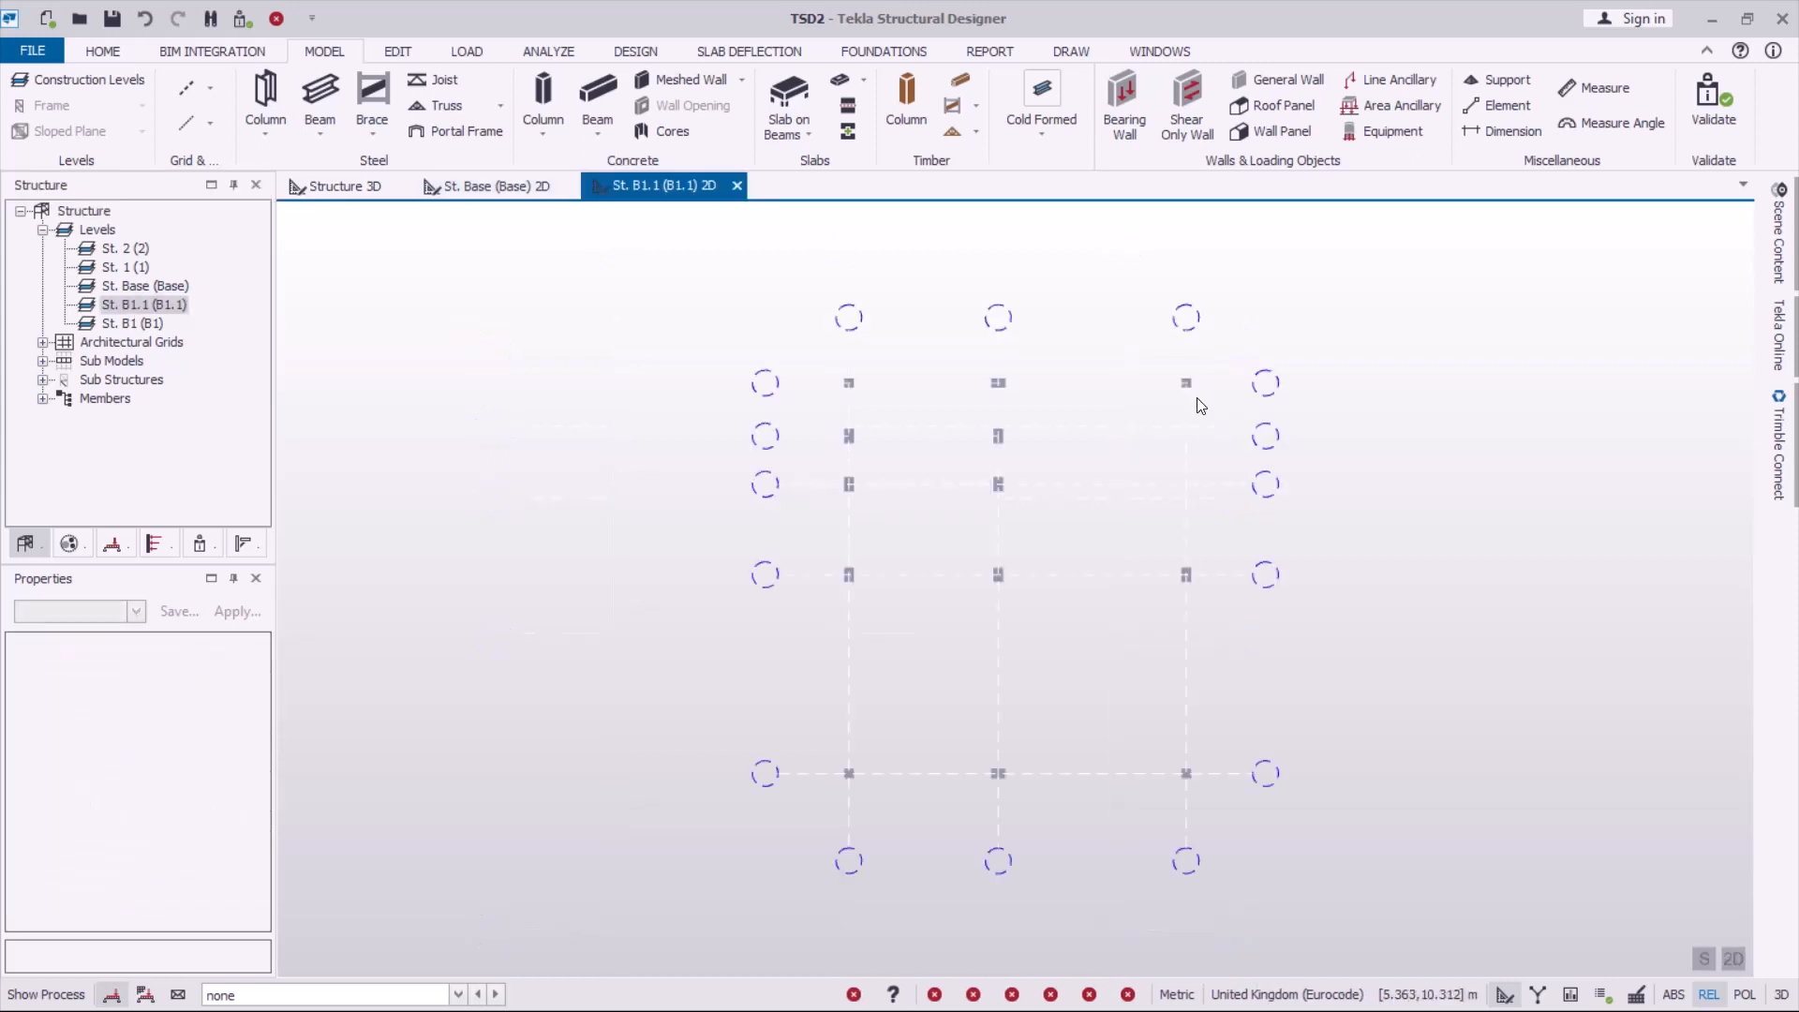
pyautogui.scroll(4, 1140, 370)
pyautogui.scroll(-5, 706, 660)
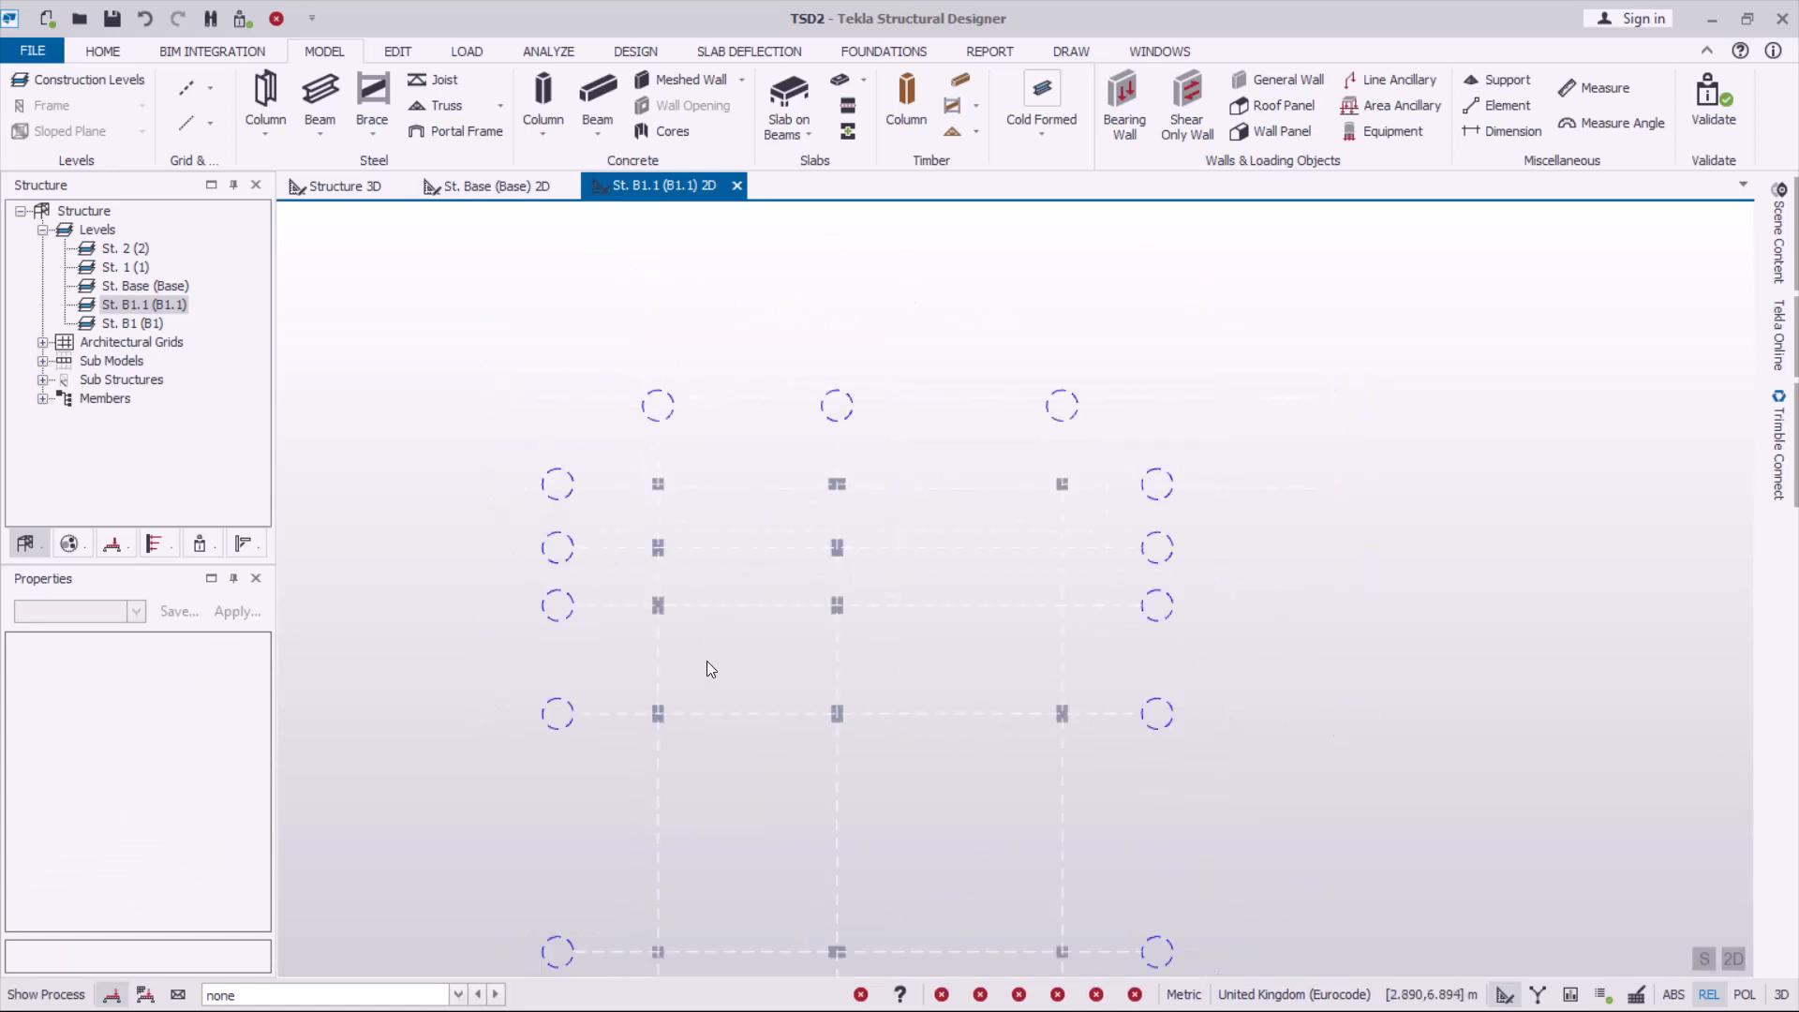
pyautogui.click(355, 186)
pyautogui.scroll(2, 1004, 852)
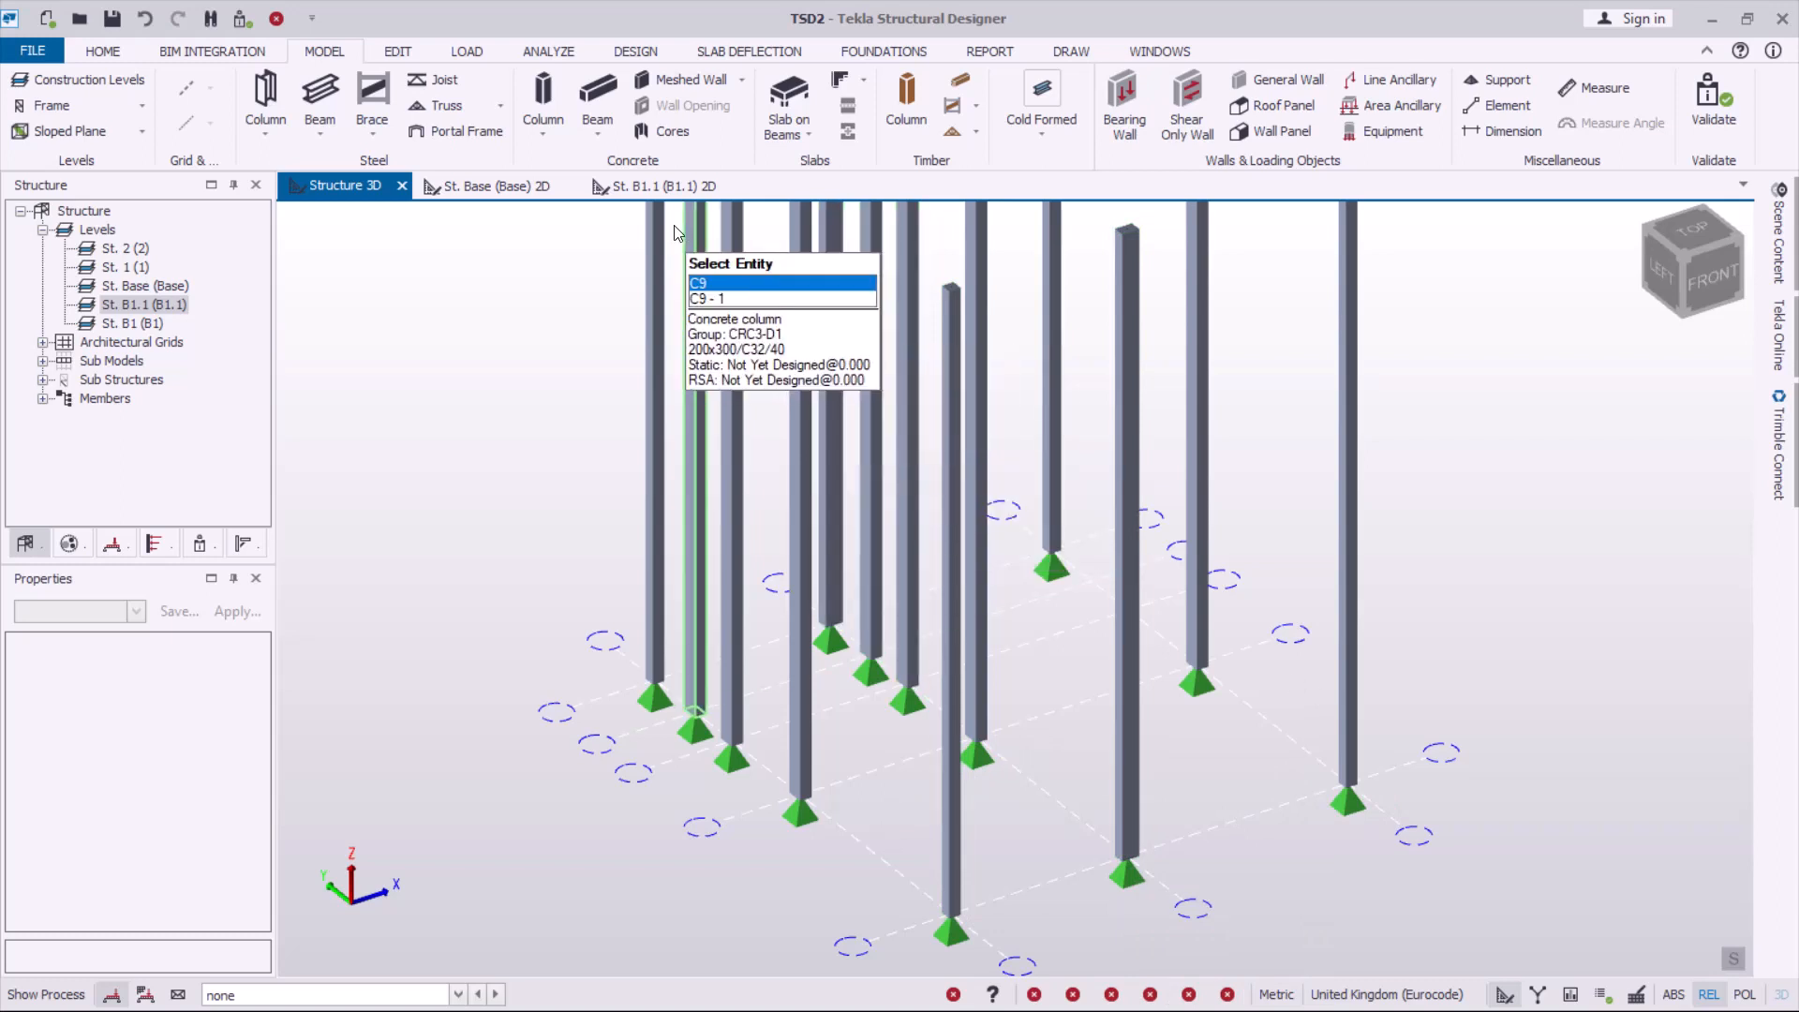
pyautogui.click(667, 190)
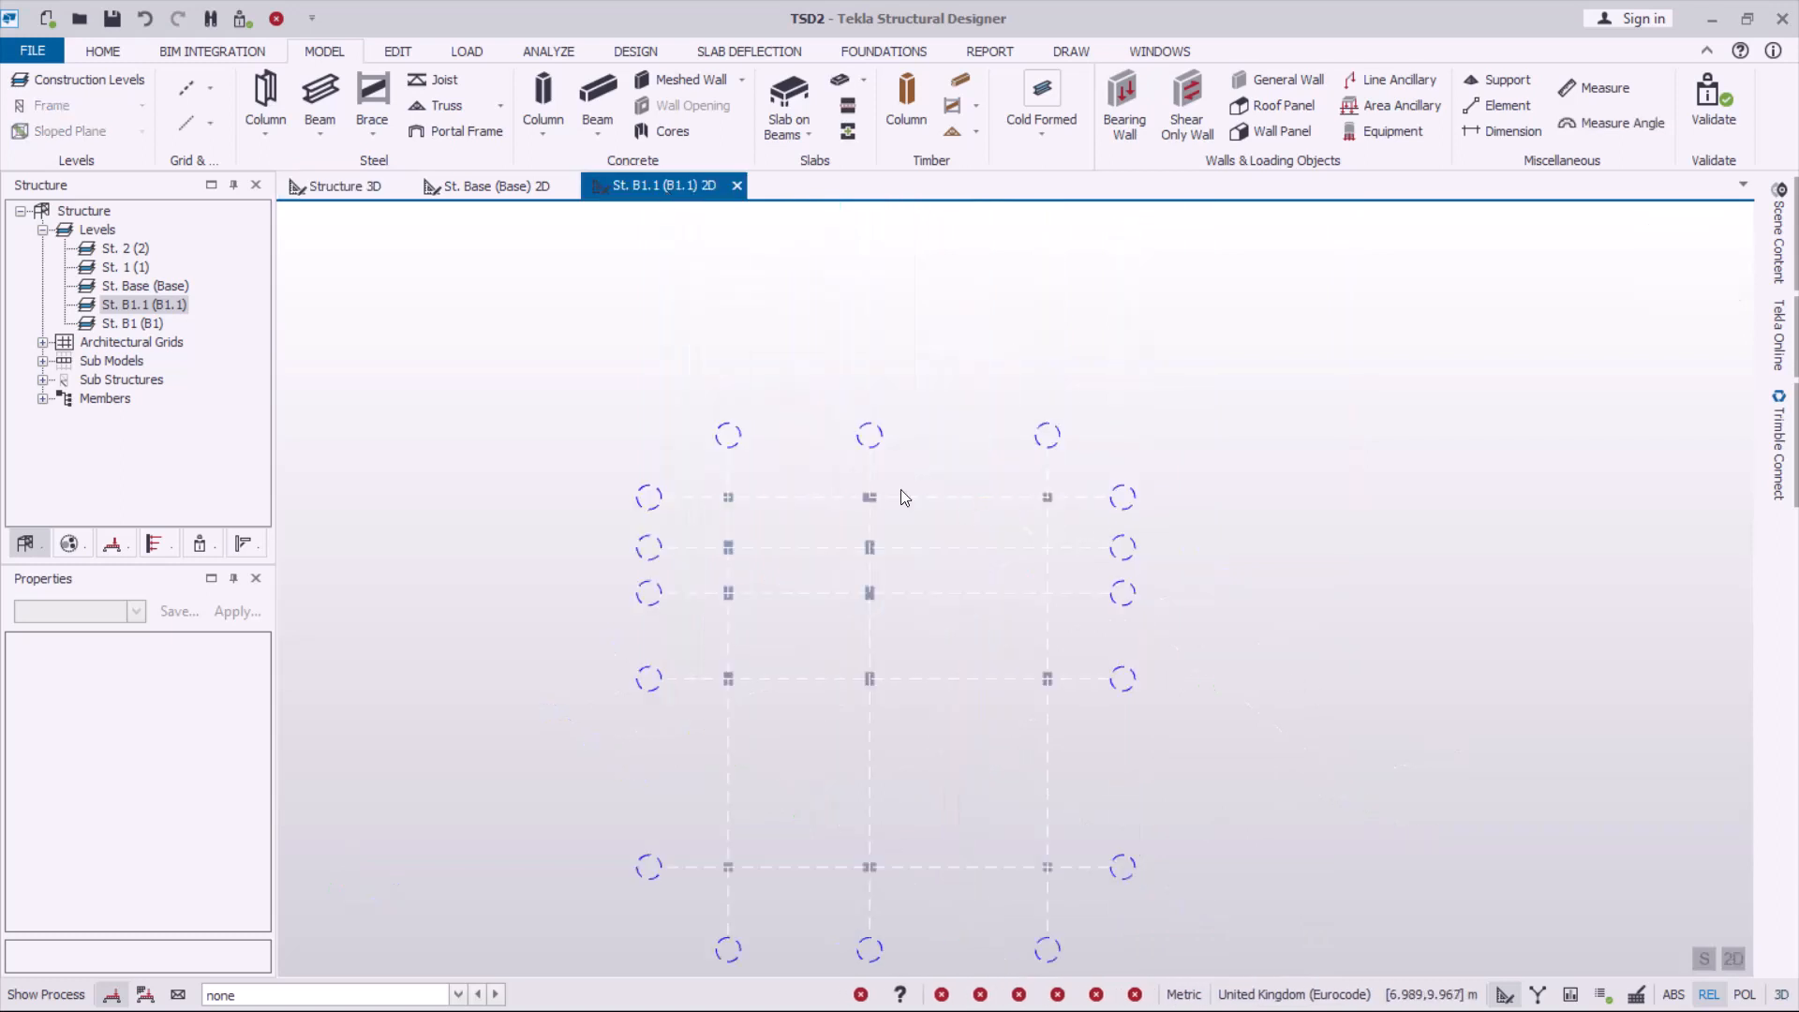
# Place cast-in-place concrete beams with property set B1 along all four perimeter gridlines of the B1.1 plan.
pyautogui.click(599, 103)
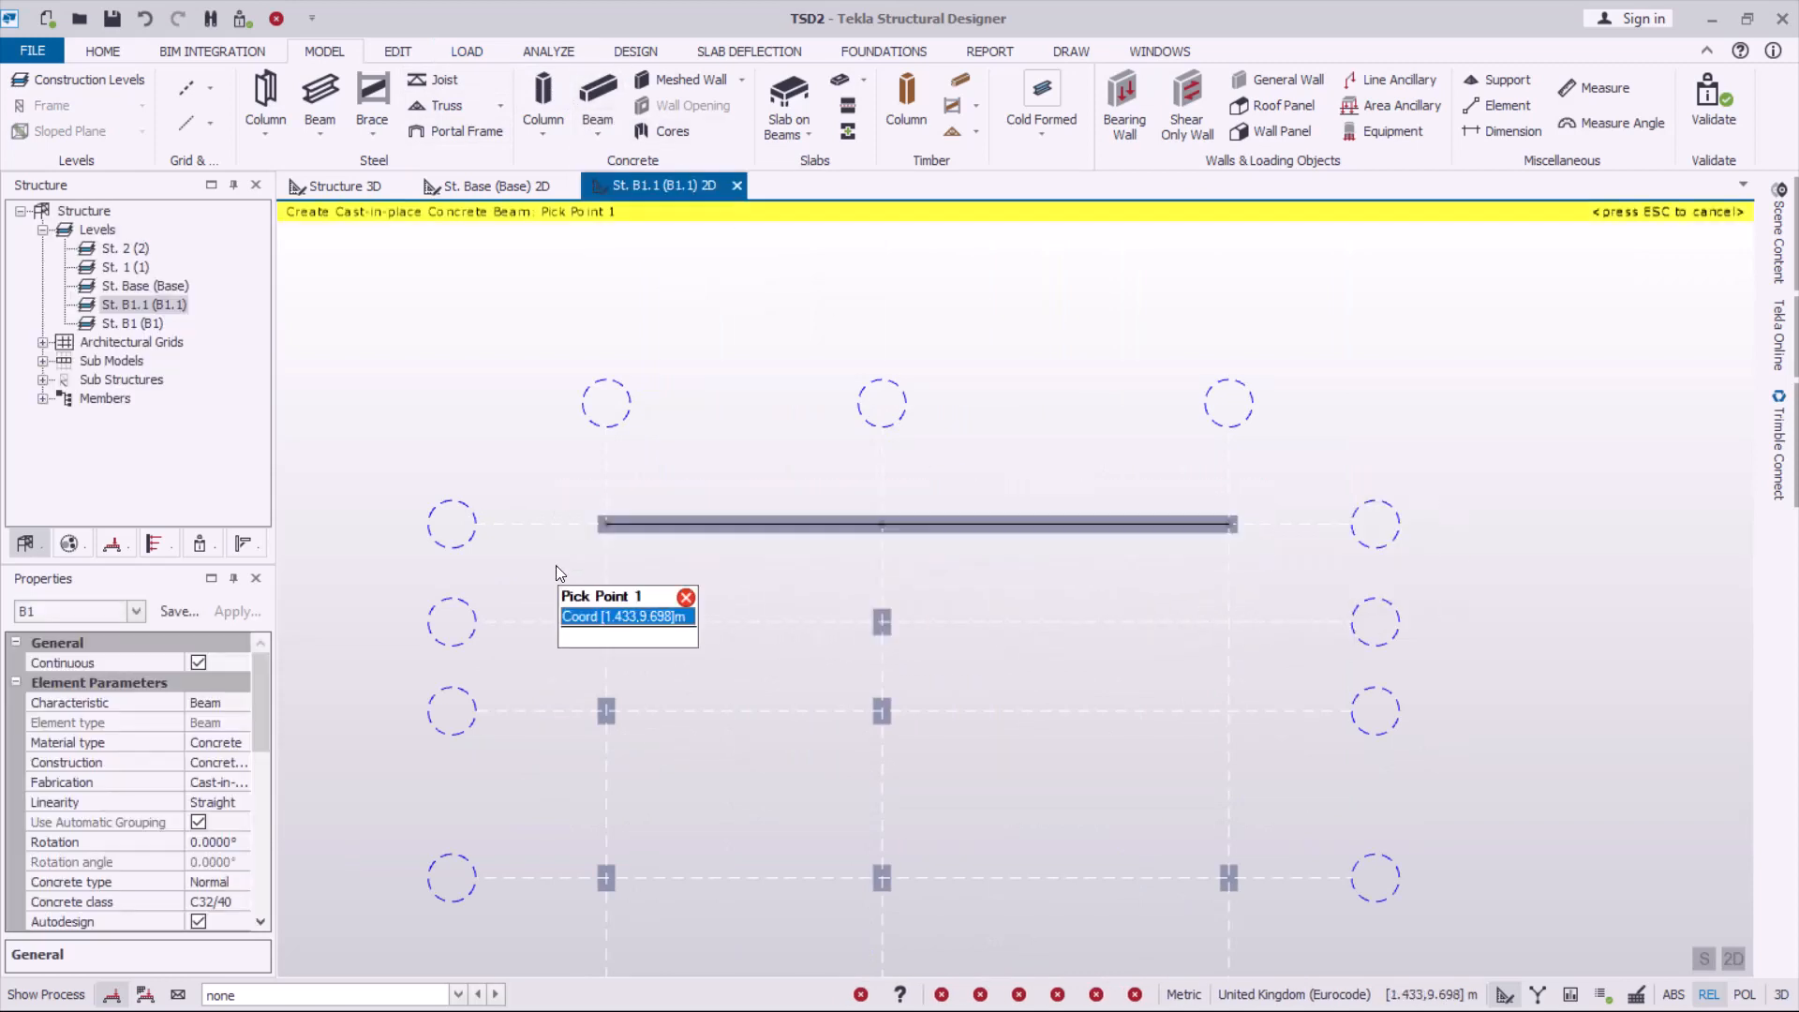
pyautogui.scroll(-2, 600, 431)
pyautogui.scroll(-2, 722, 459)
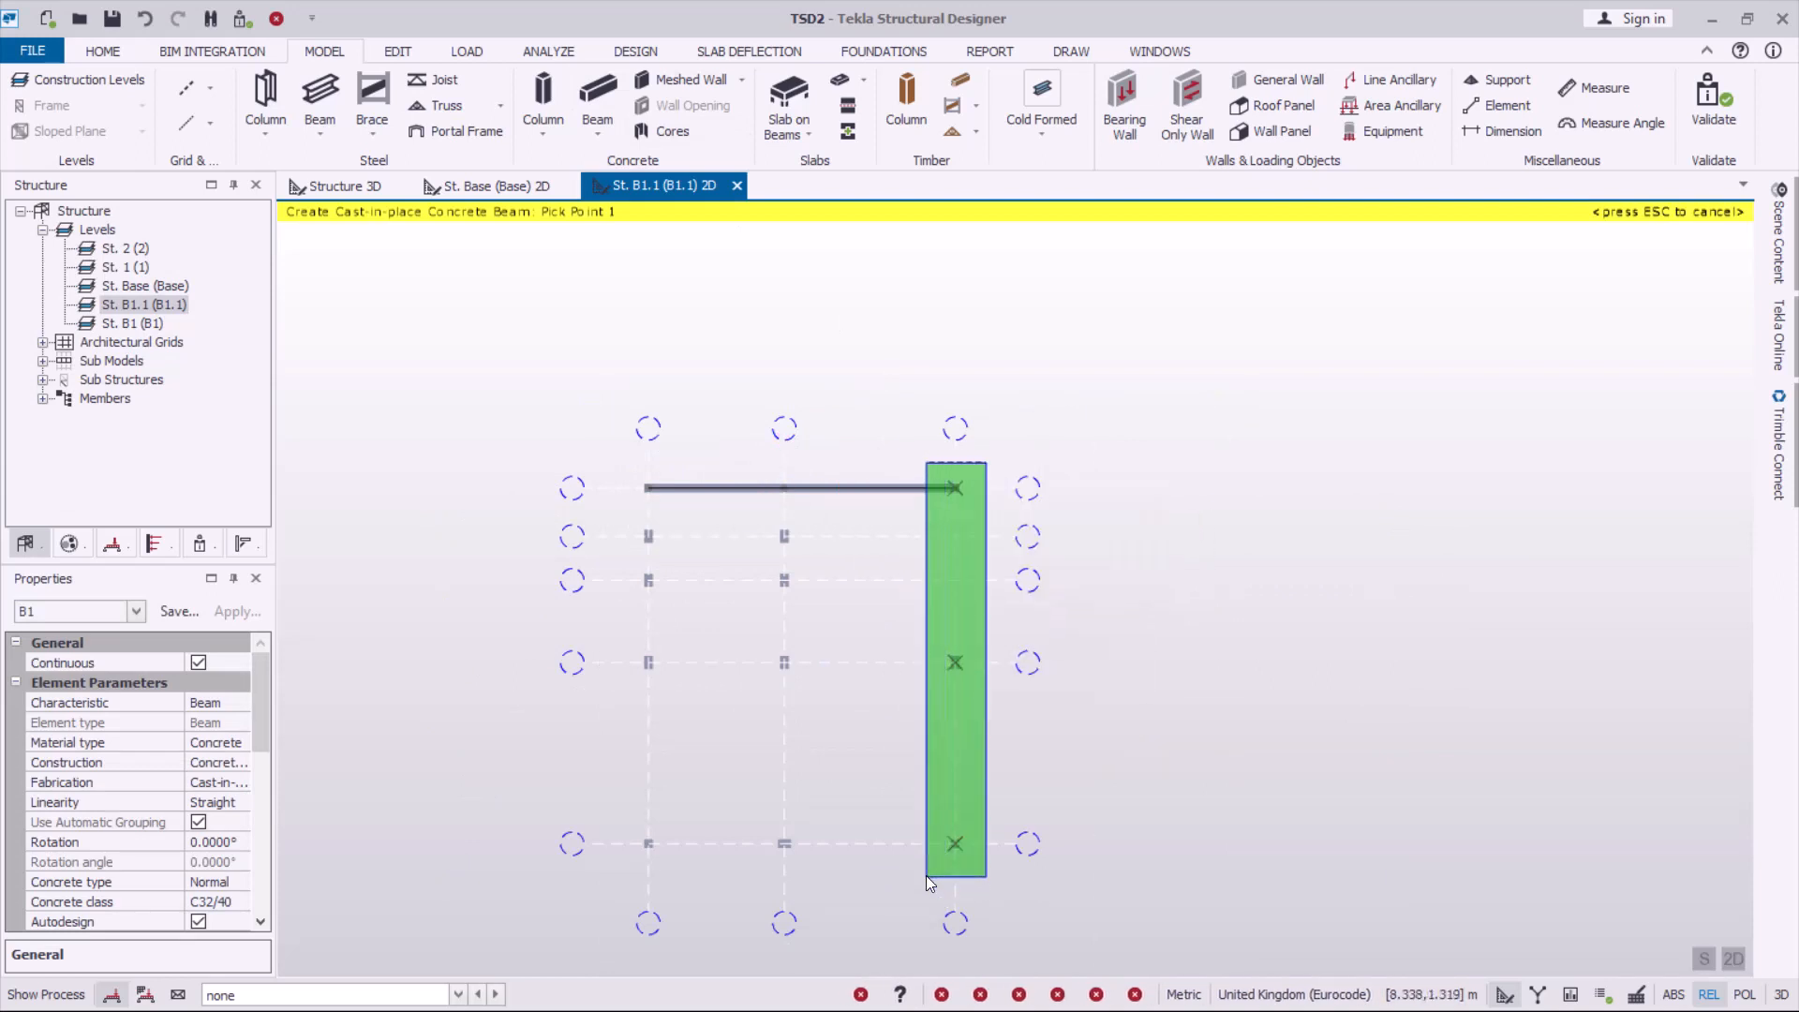
pyautogui.click(925, 875)
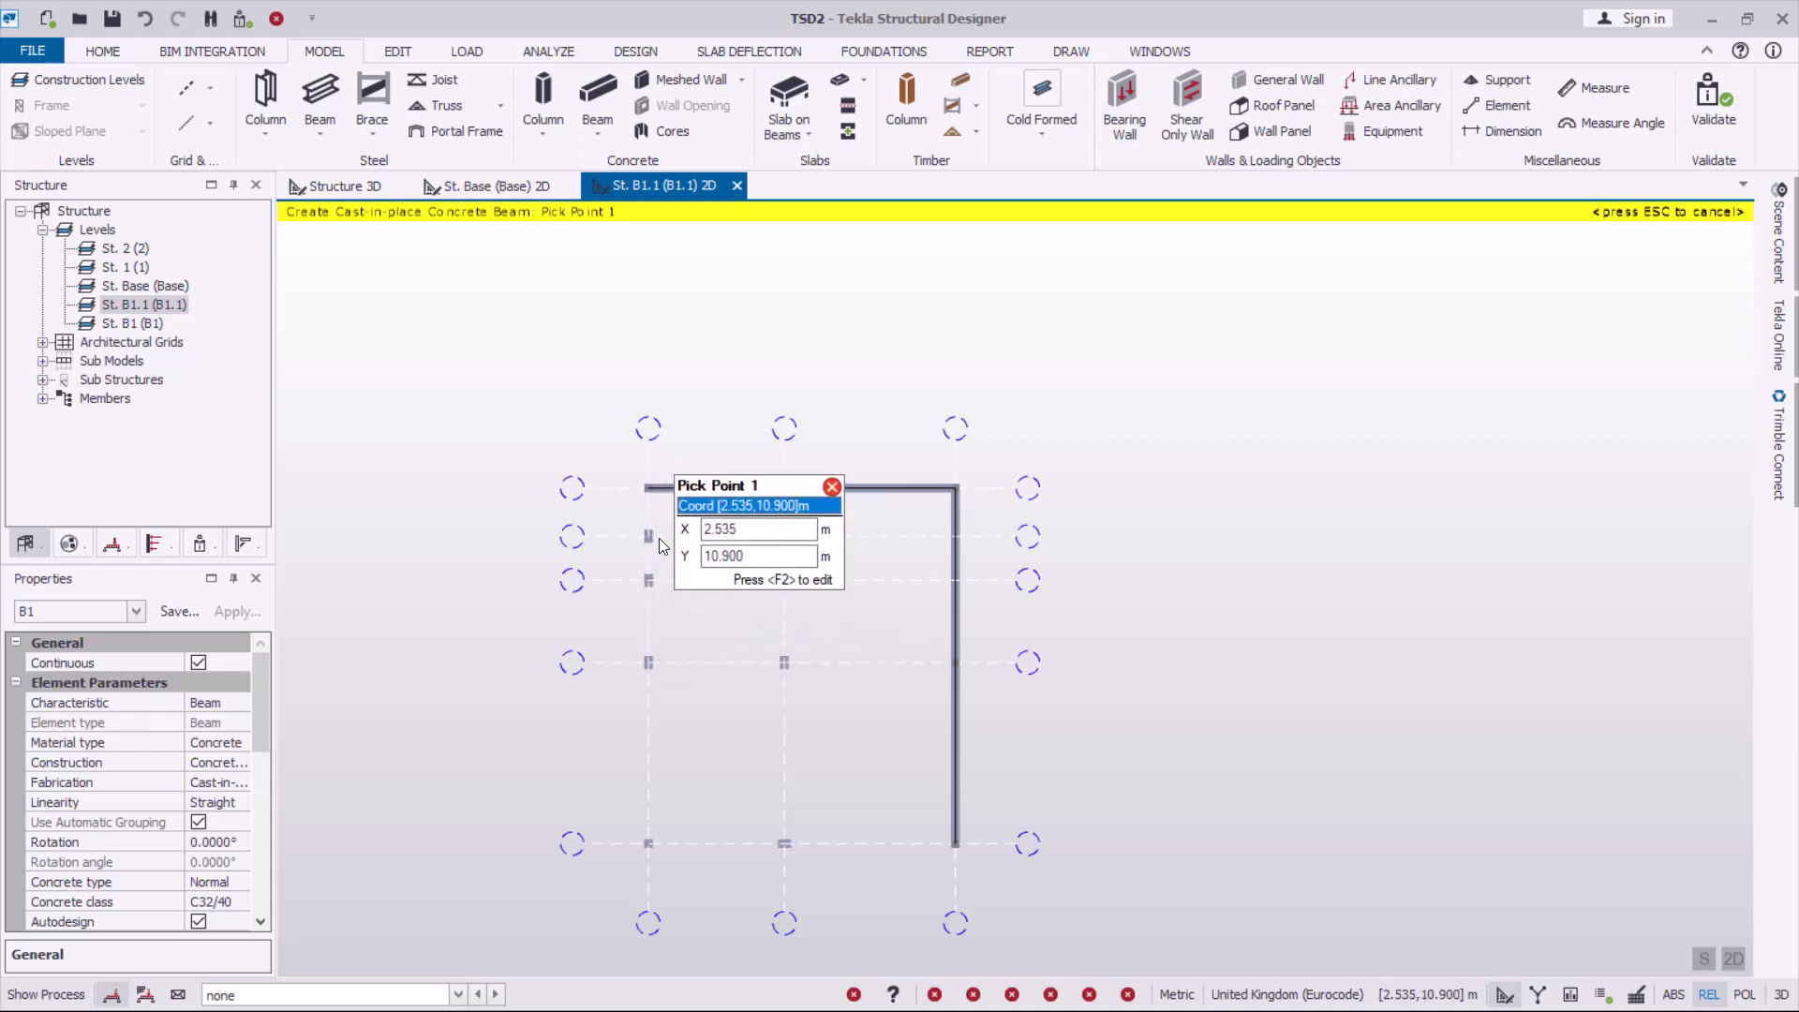
pyautogui.click(637, 868)
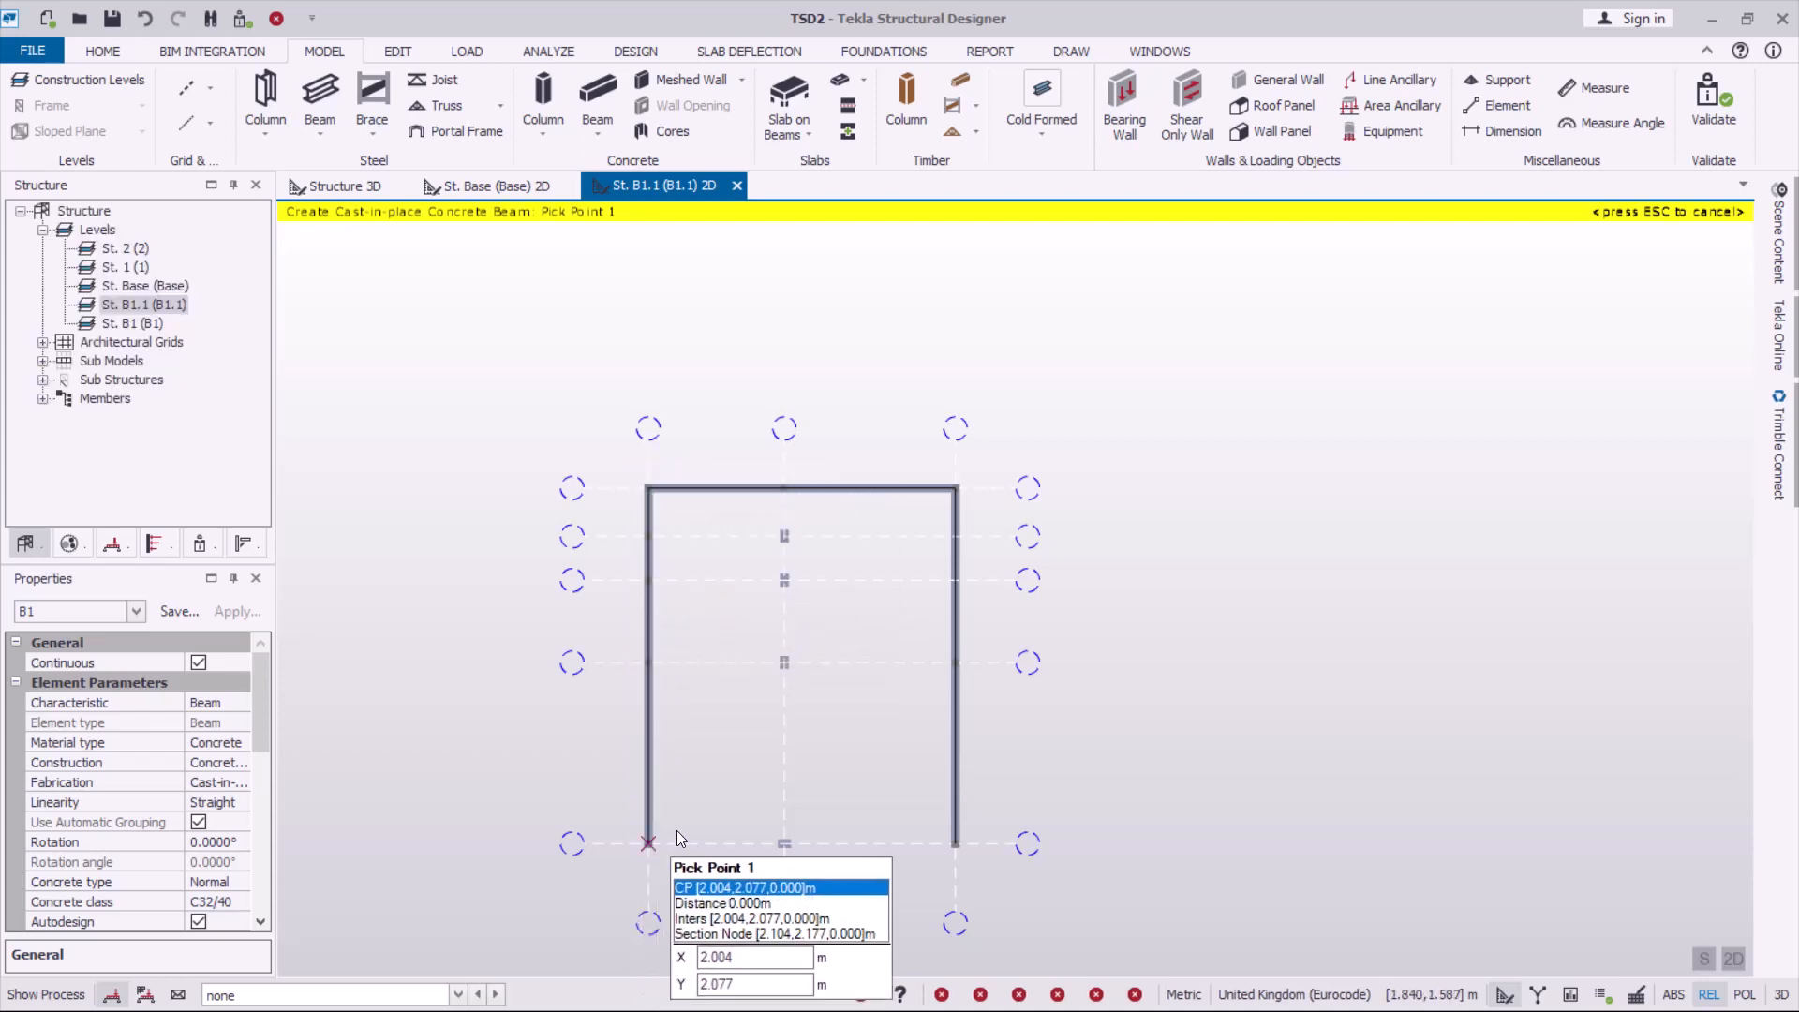
pyautogui.click(636, 853)
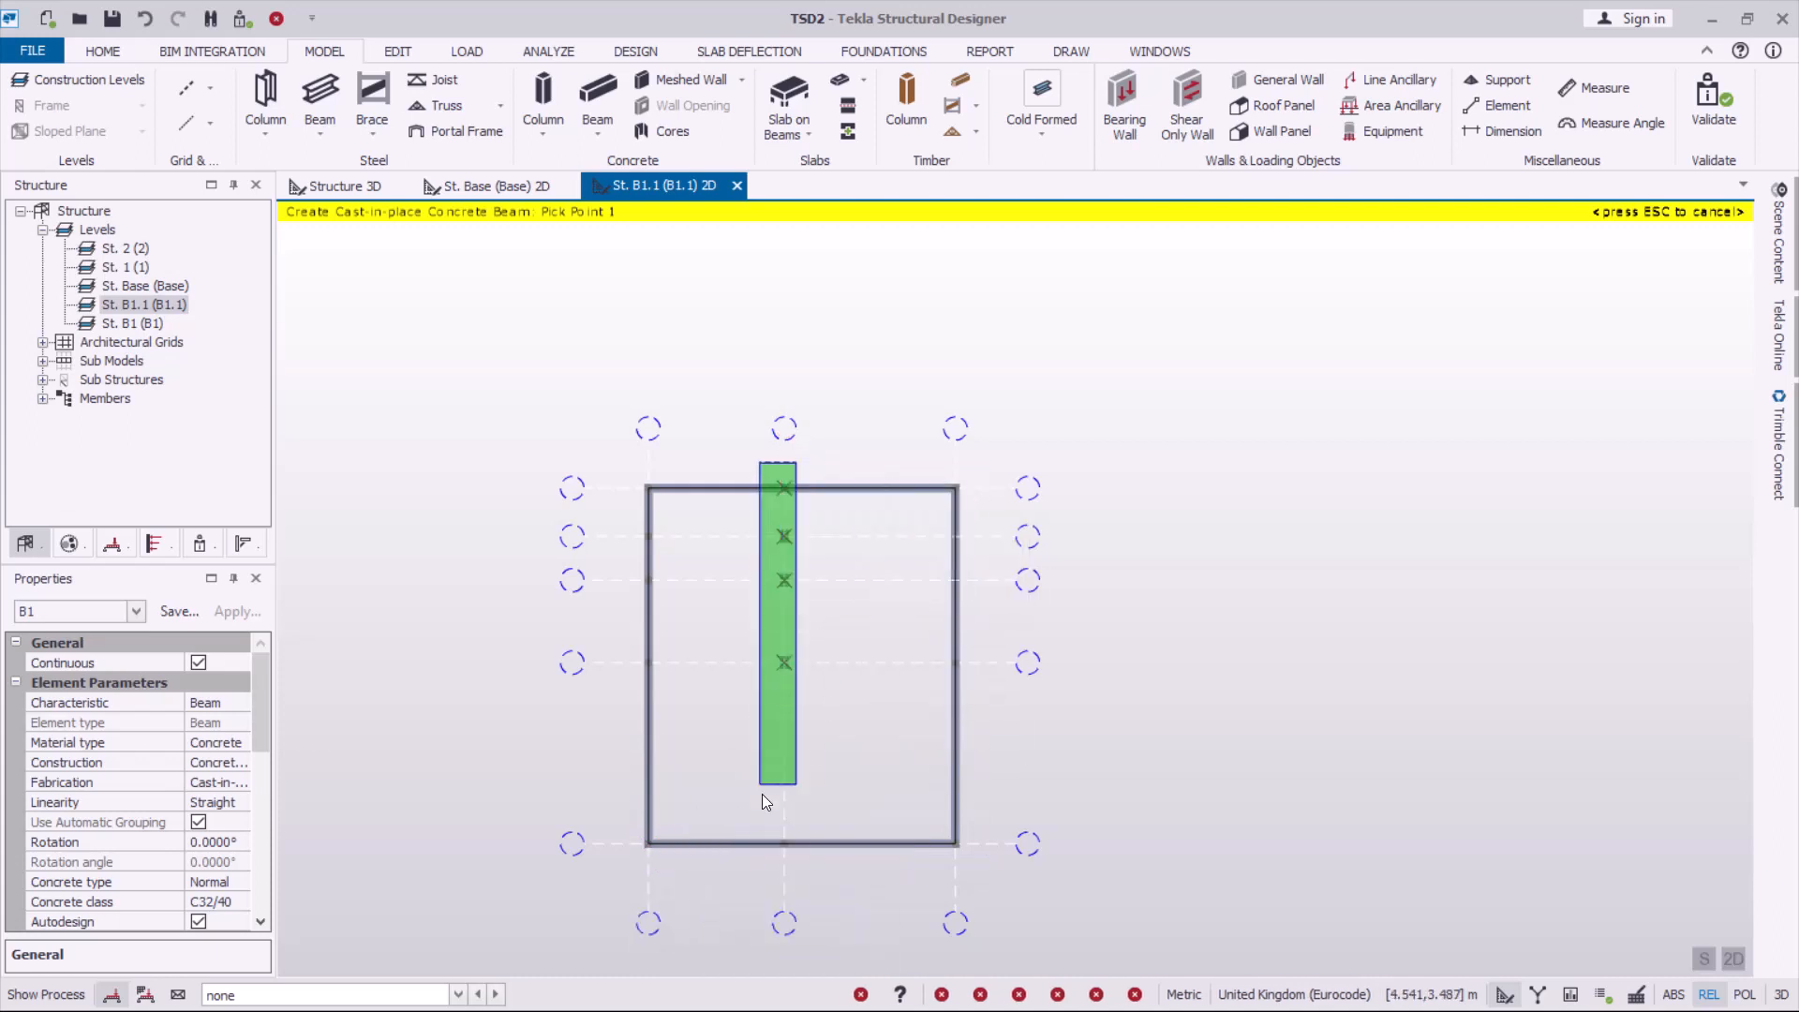
# Place B1 beams along the middle vertical gridline and the three horizontal gridlines between the left and middle column rows.
pyautogui.click(784, 843)
pyautogui.scroll(2, 732, 650)
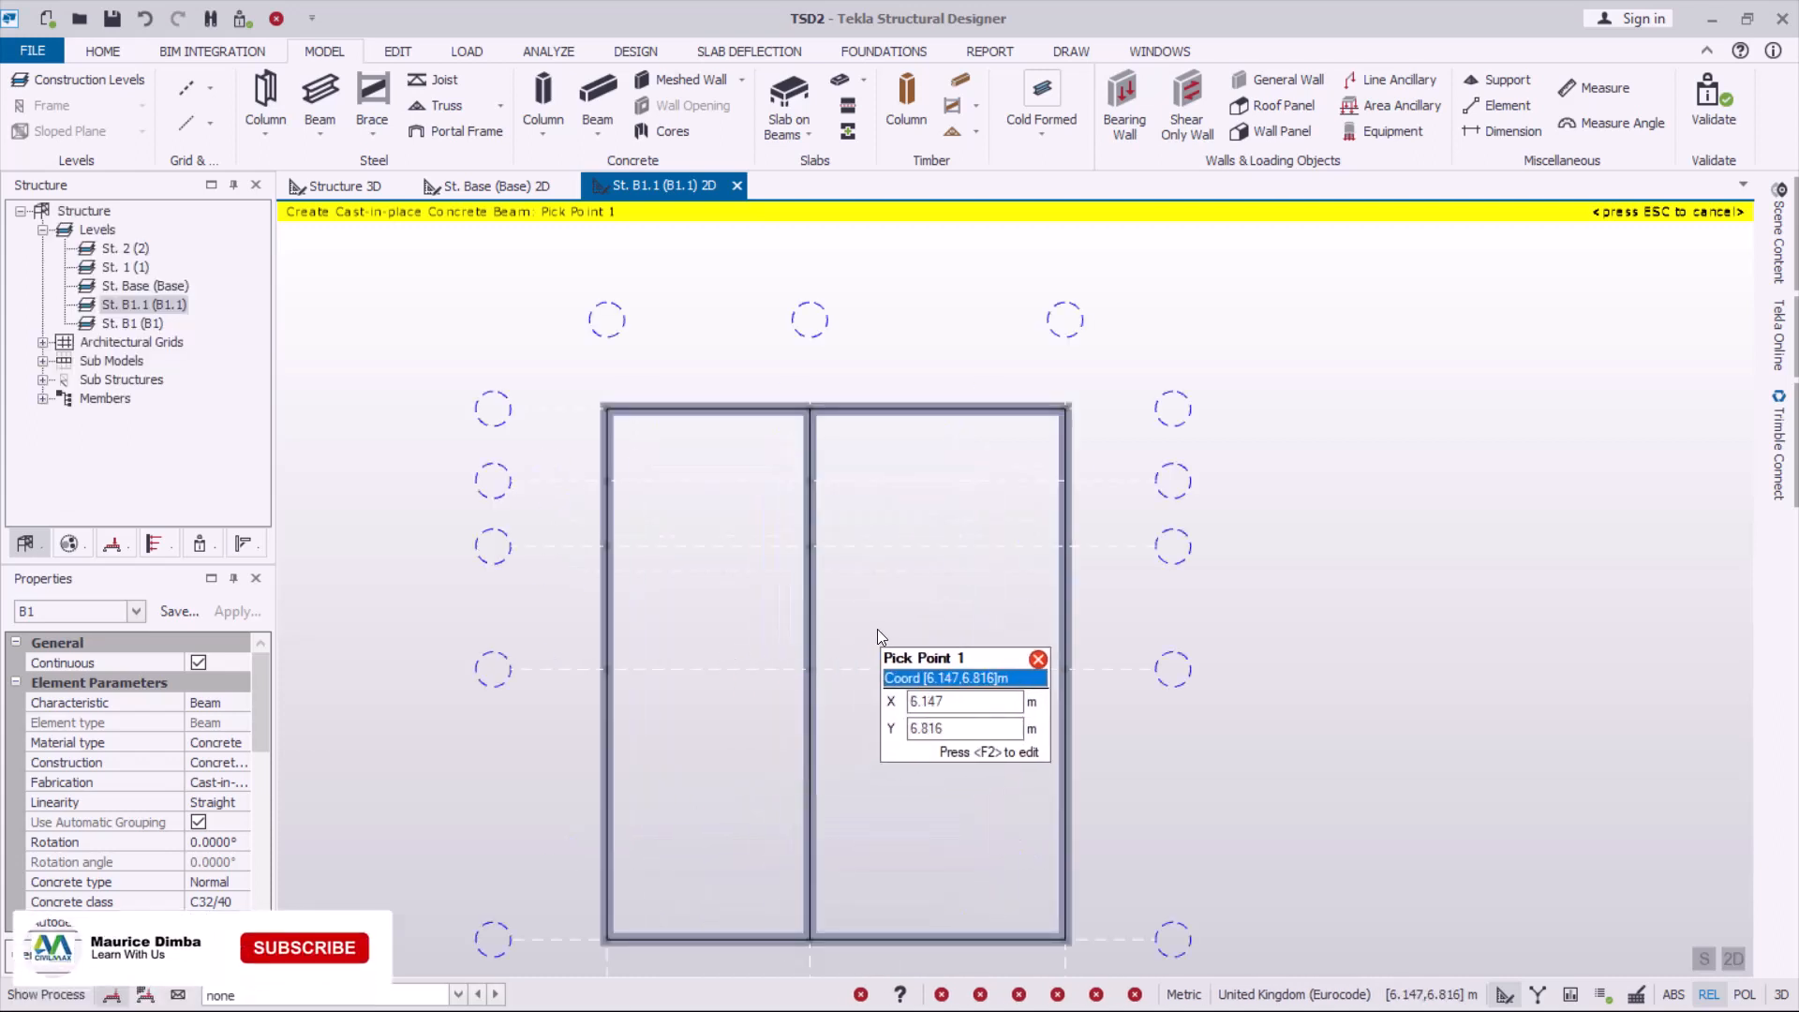
pyautogui.click(575, 656)
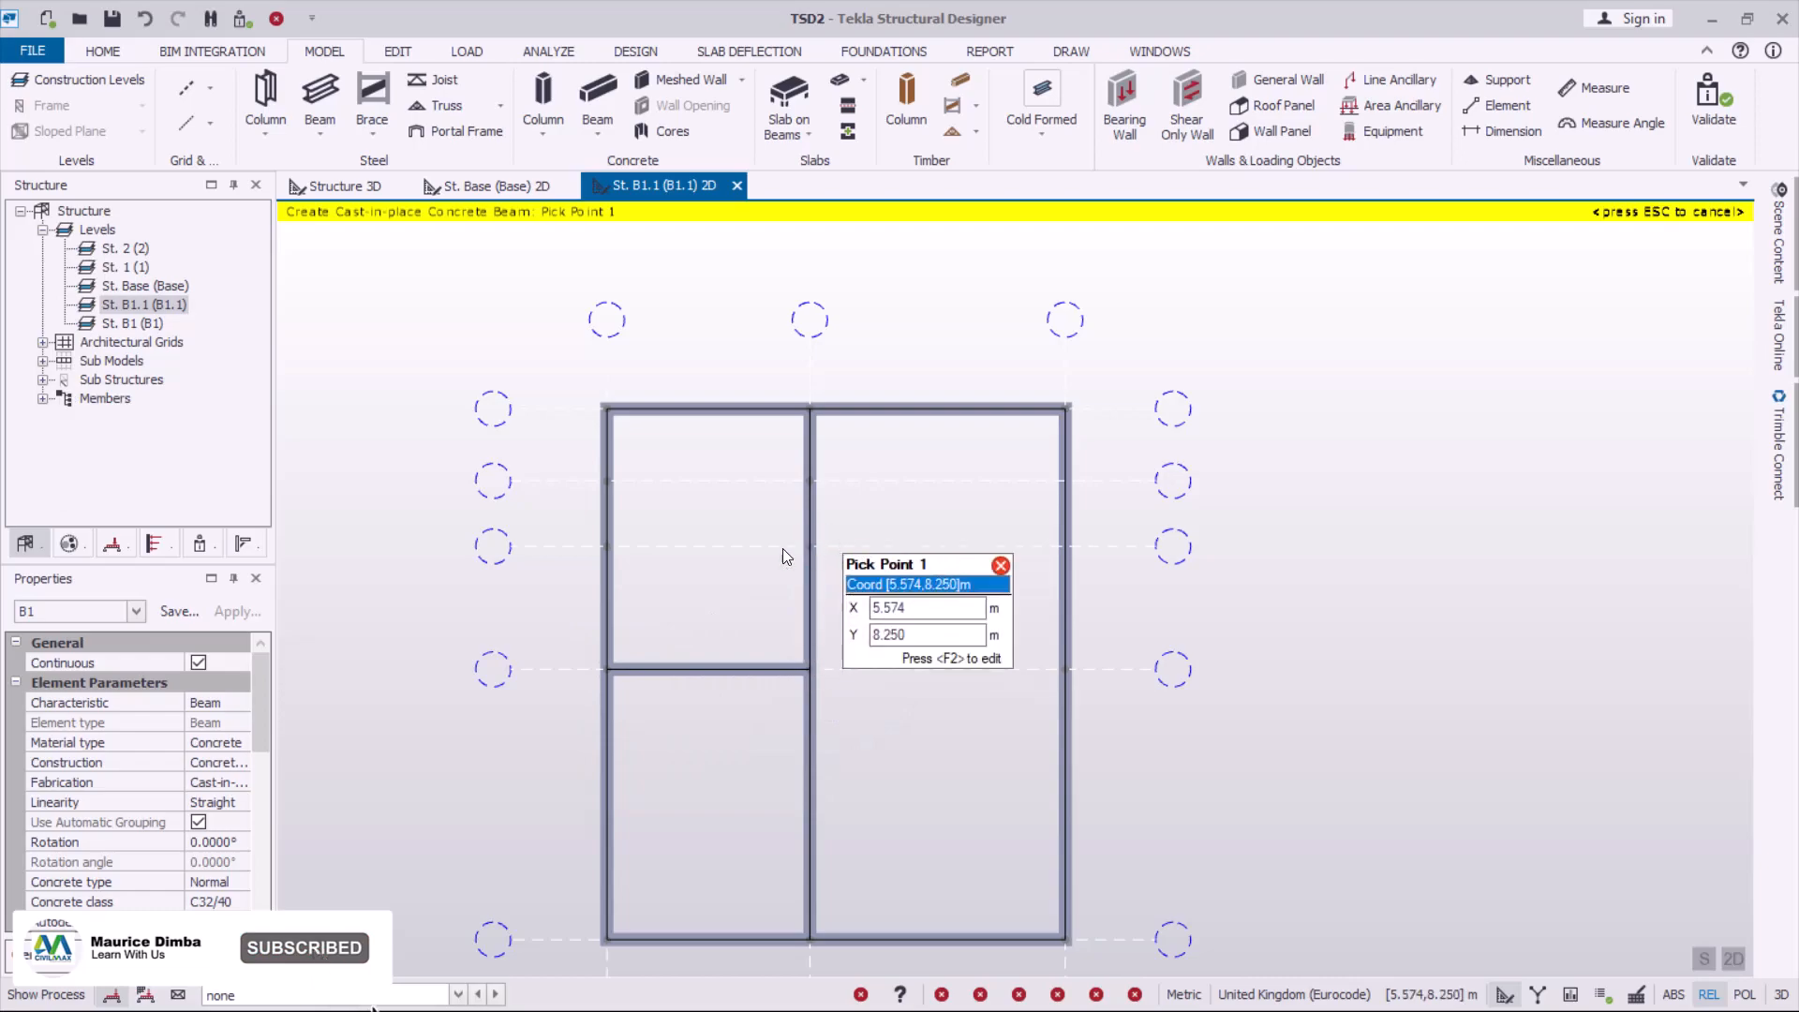
pyautogui.click(808, 547)
pyautogui.click(607, 548)
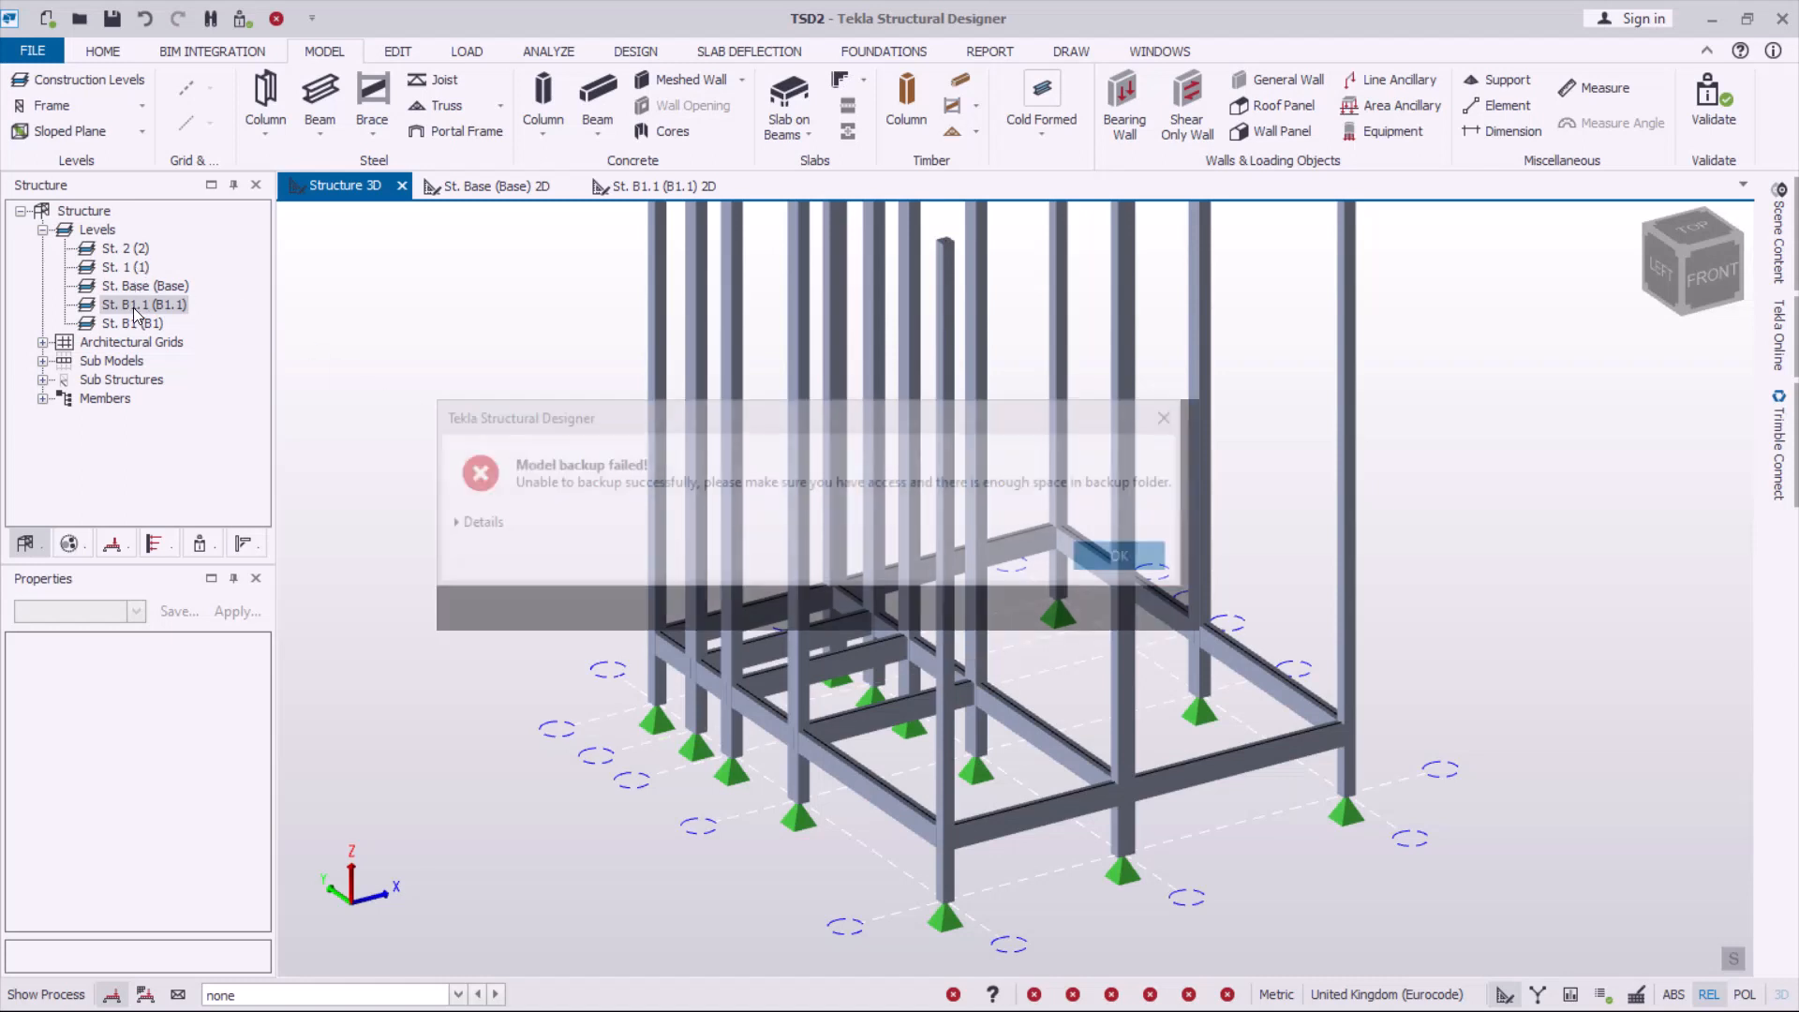
pyautogui.click(1192, 417)
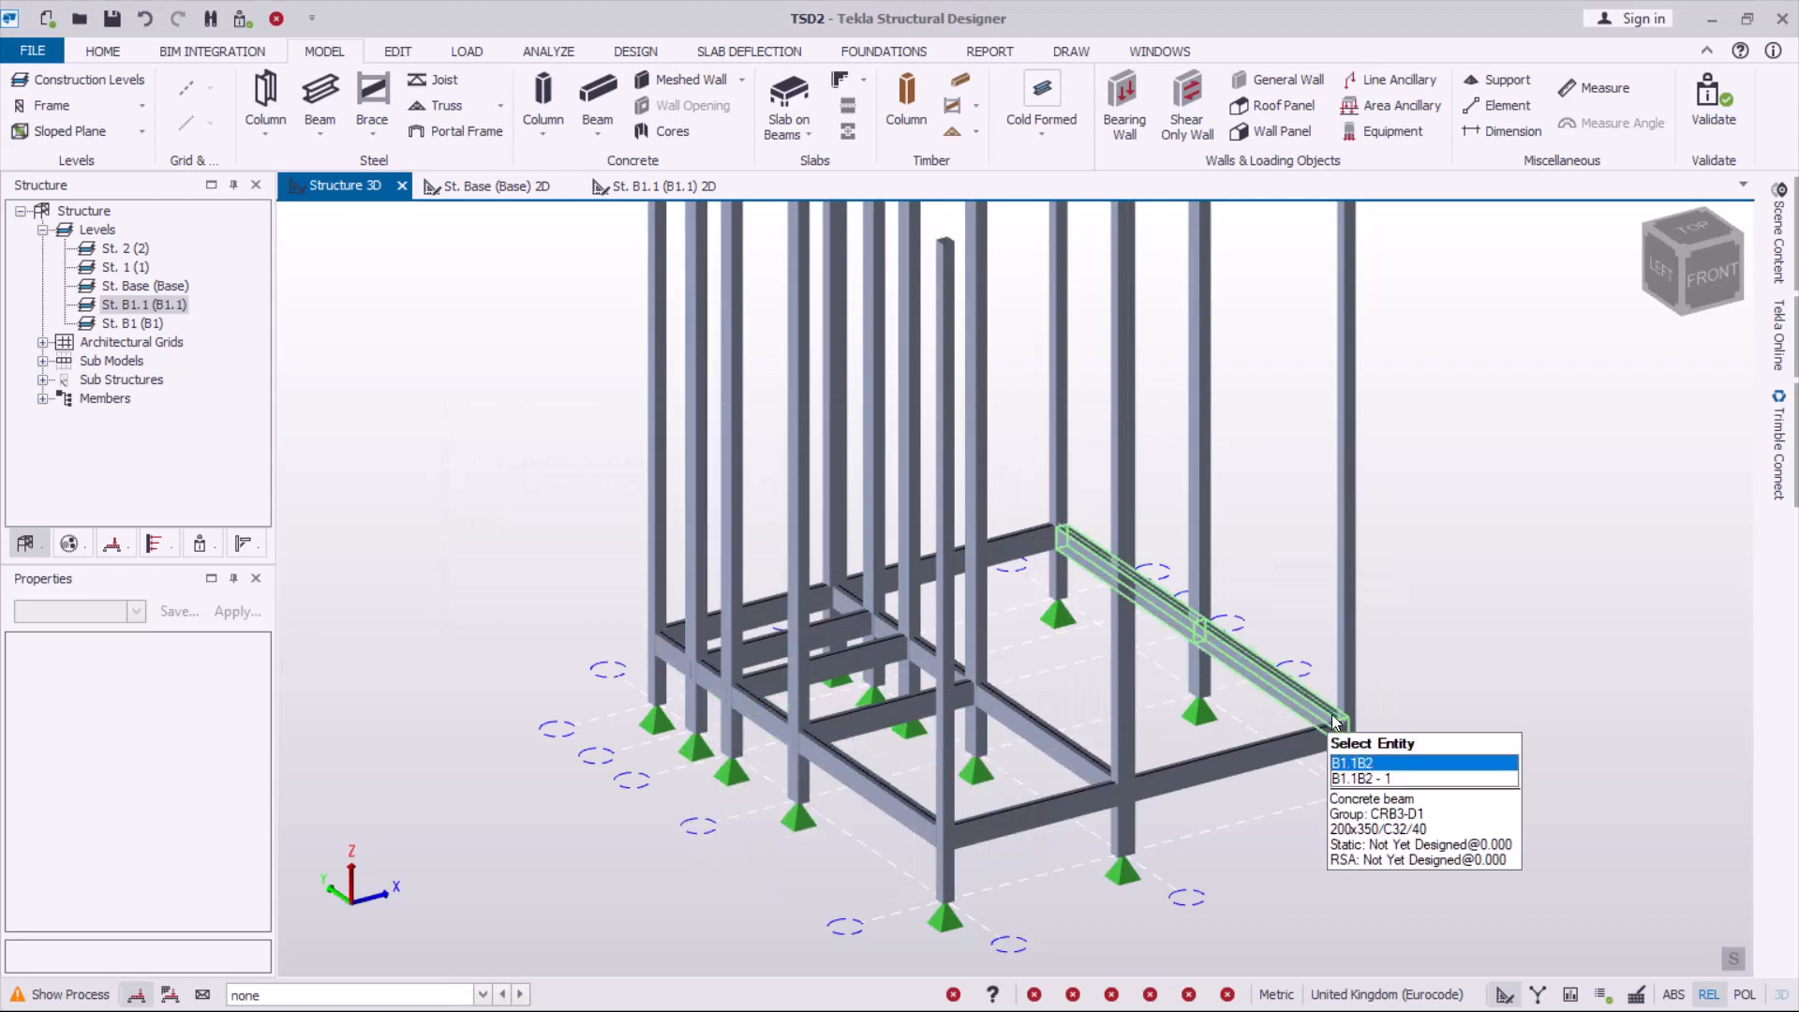
pyautogui.scroll(2, 1335, 721)
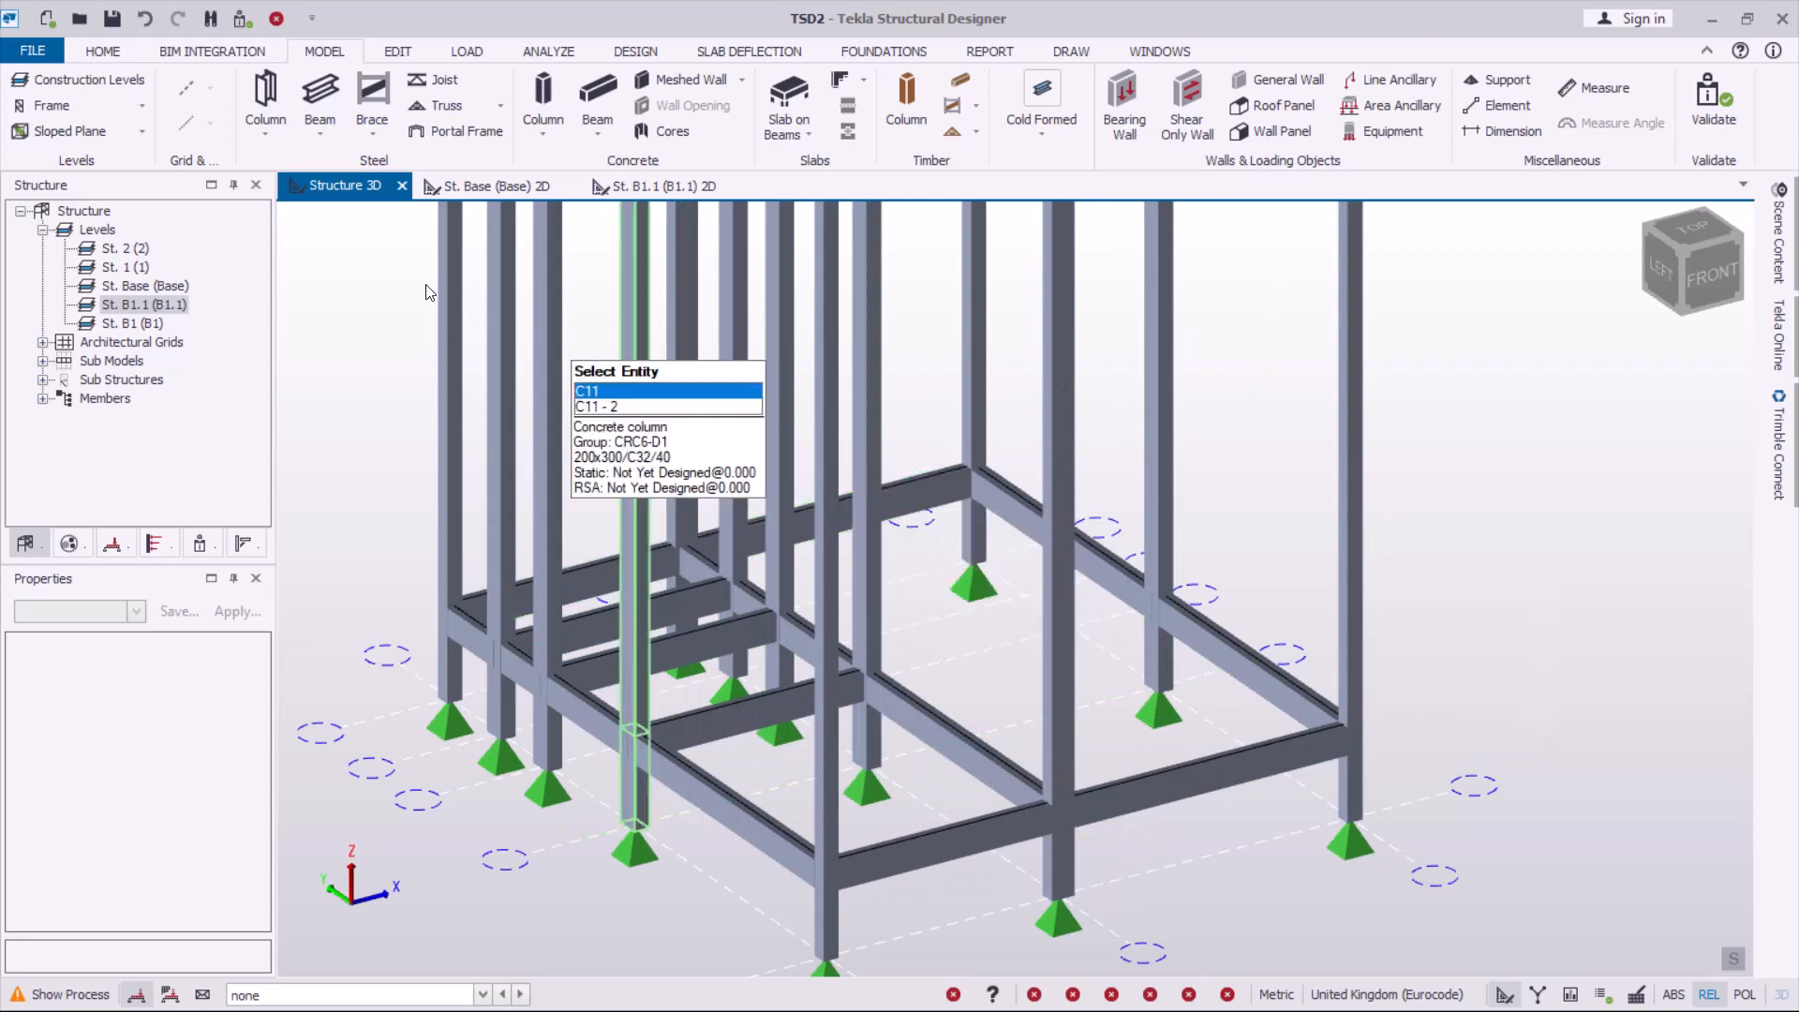
# Copy the B1.1 beam layout to the Base level by setting Base's source to B1.1 in the construction levels.
pyautogui.click(97, 81)
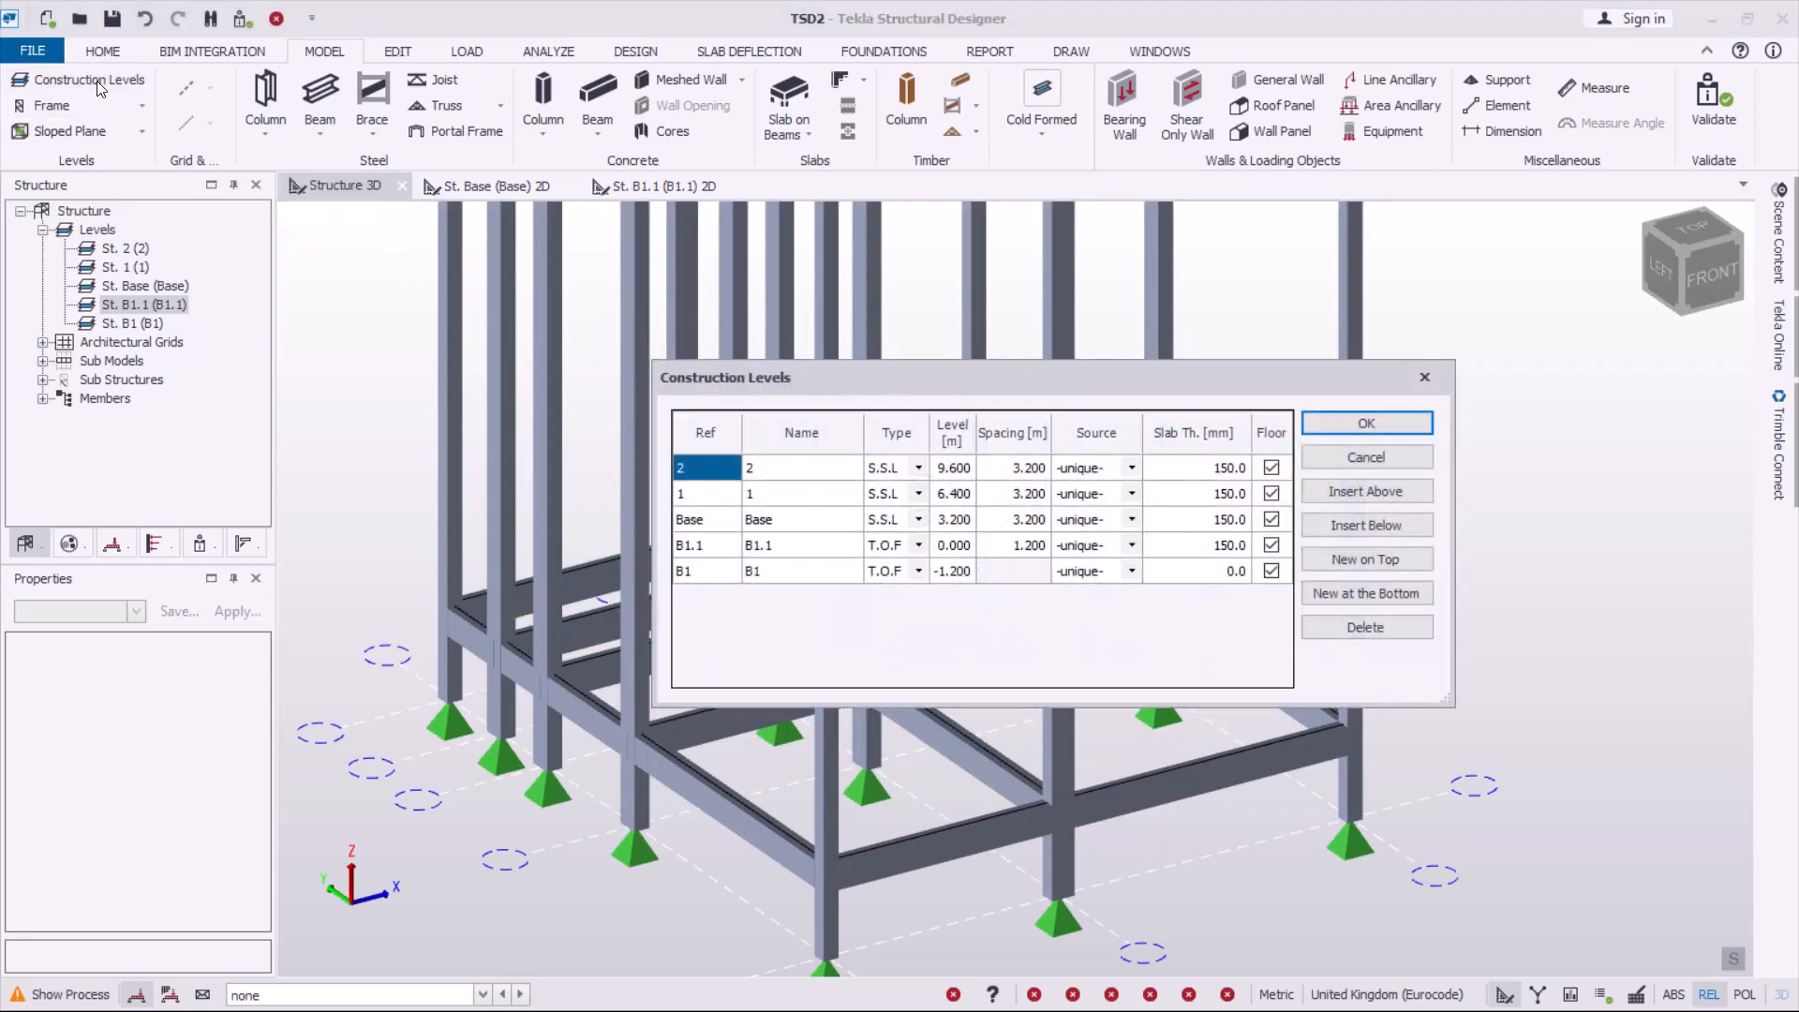
pyautogui.moveTo(1040, 374); pyautogui.dragTo(1300, 357)
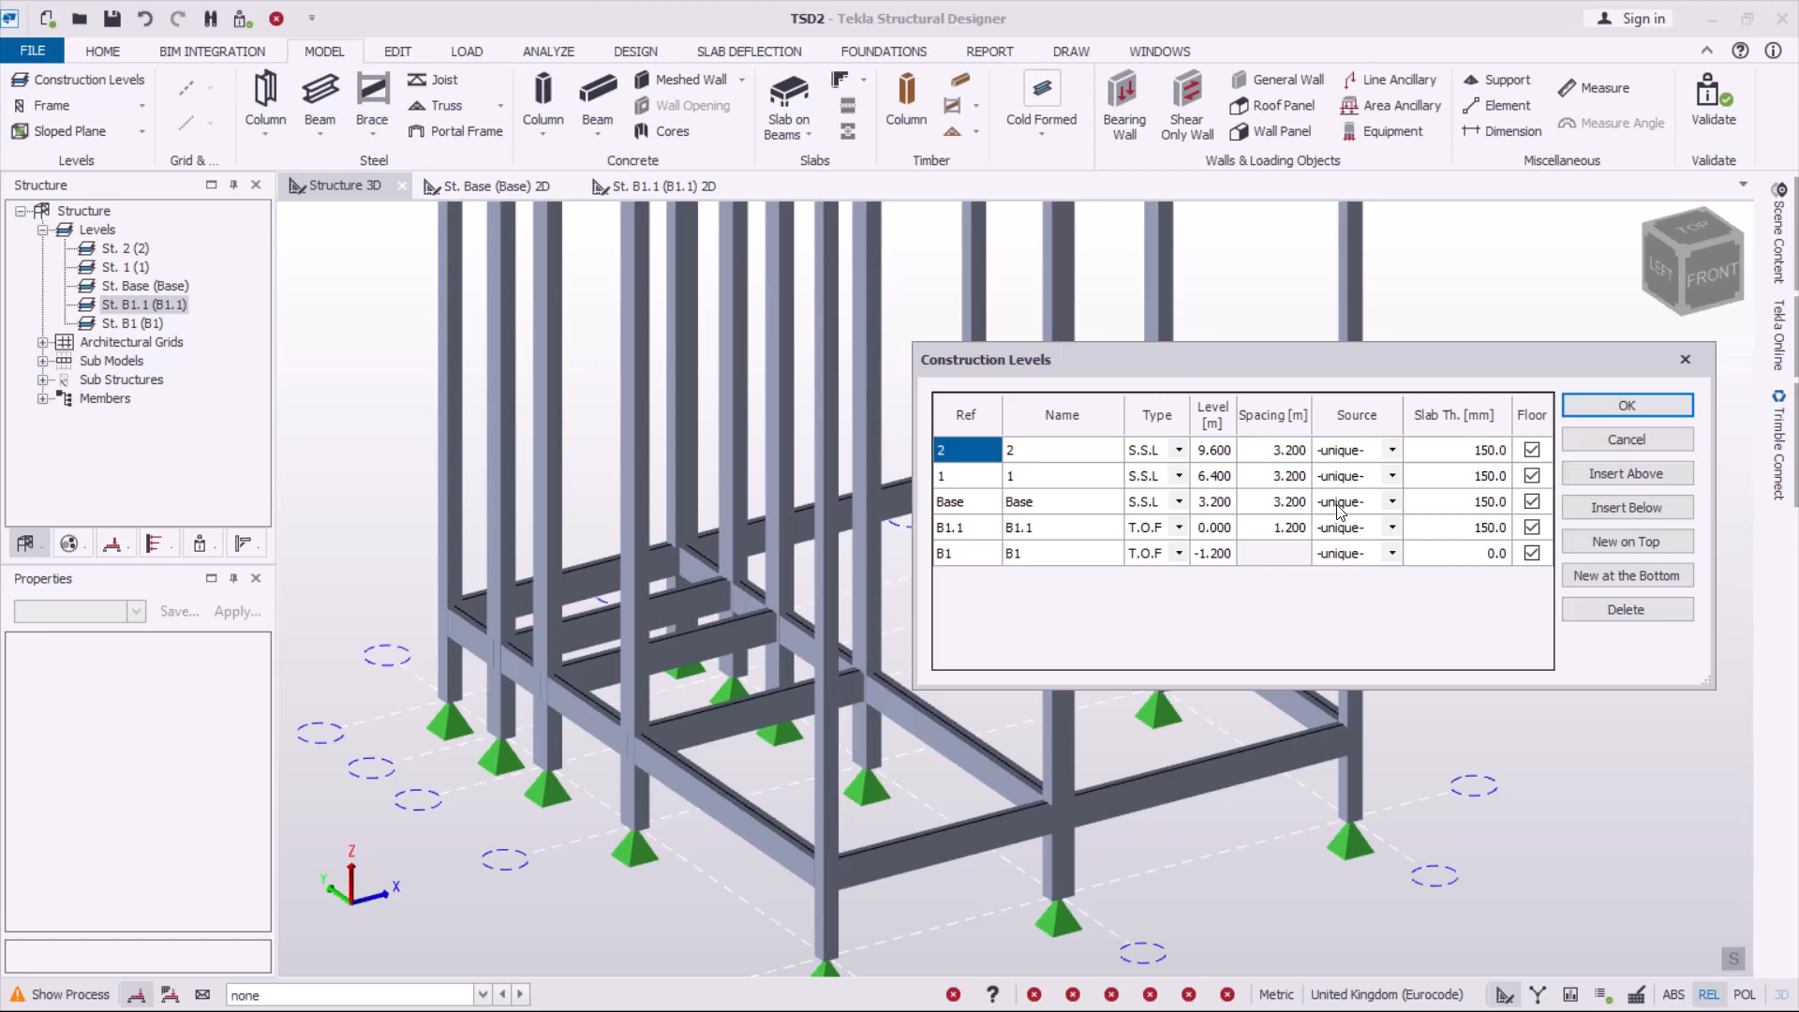
pyautogui.click(1392, 503)
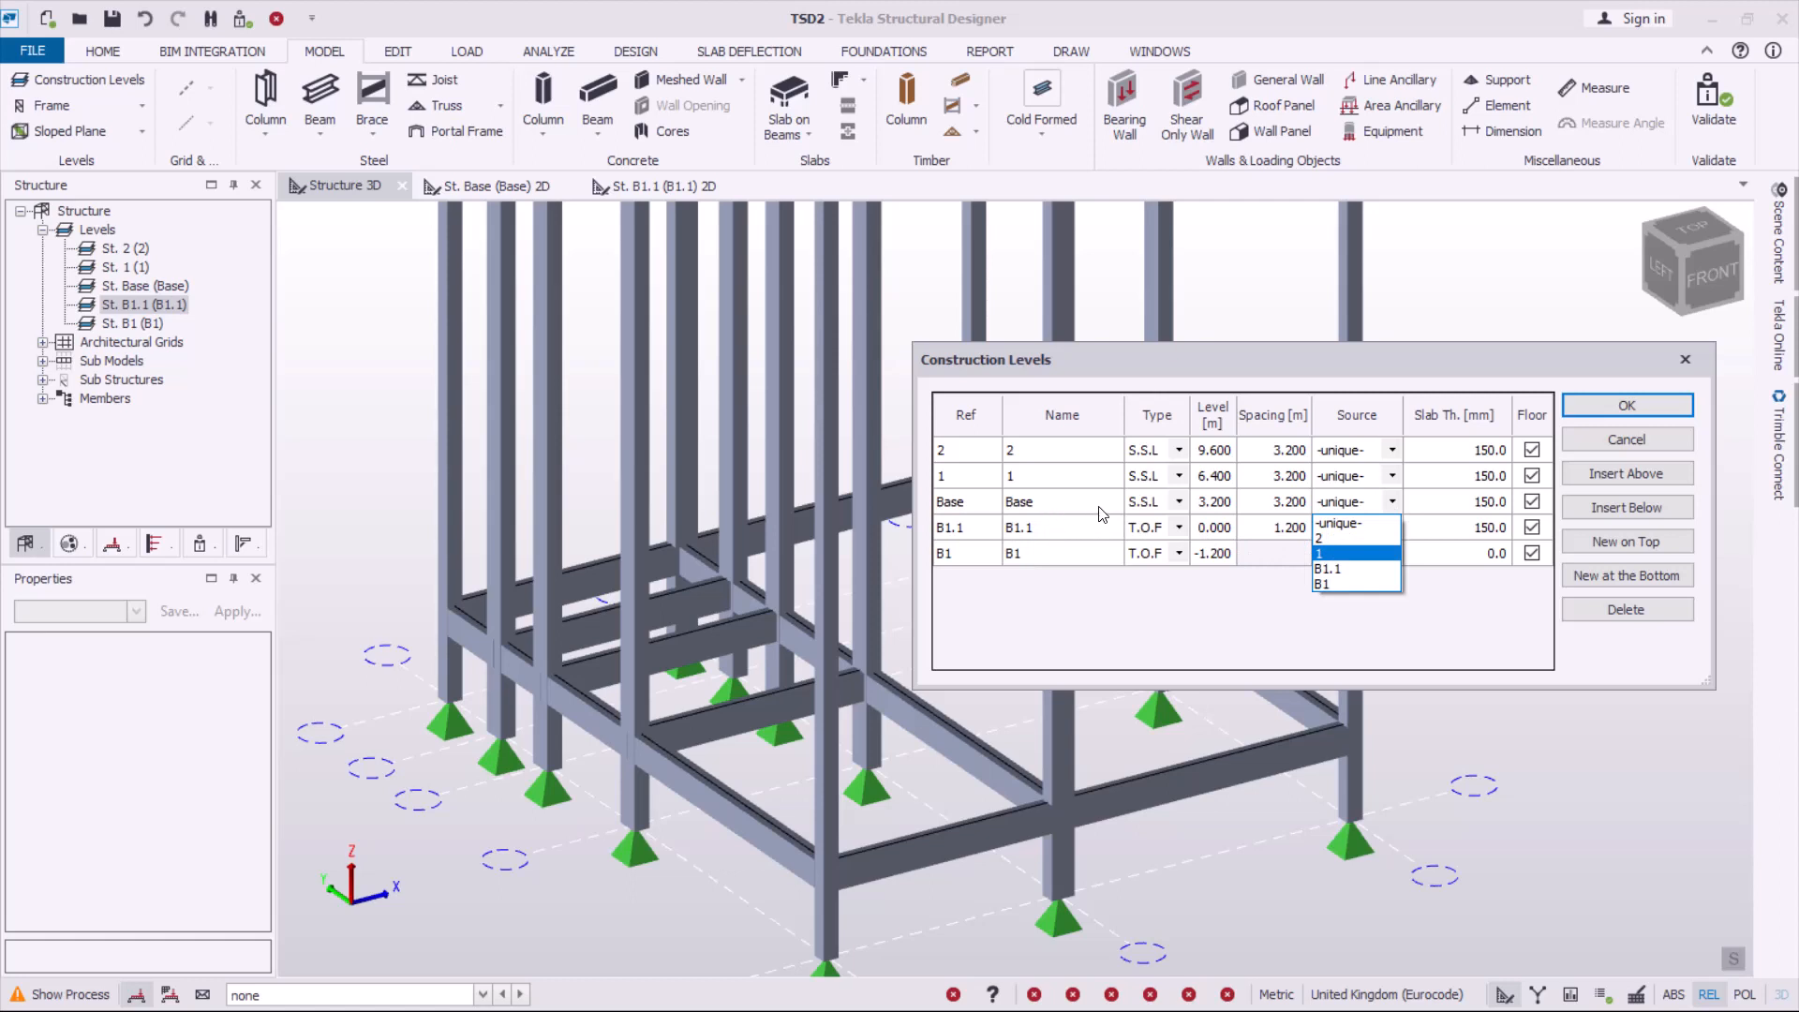
pyautogui.click(1492, 614)
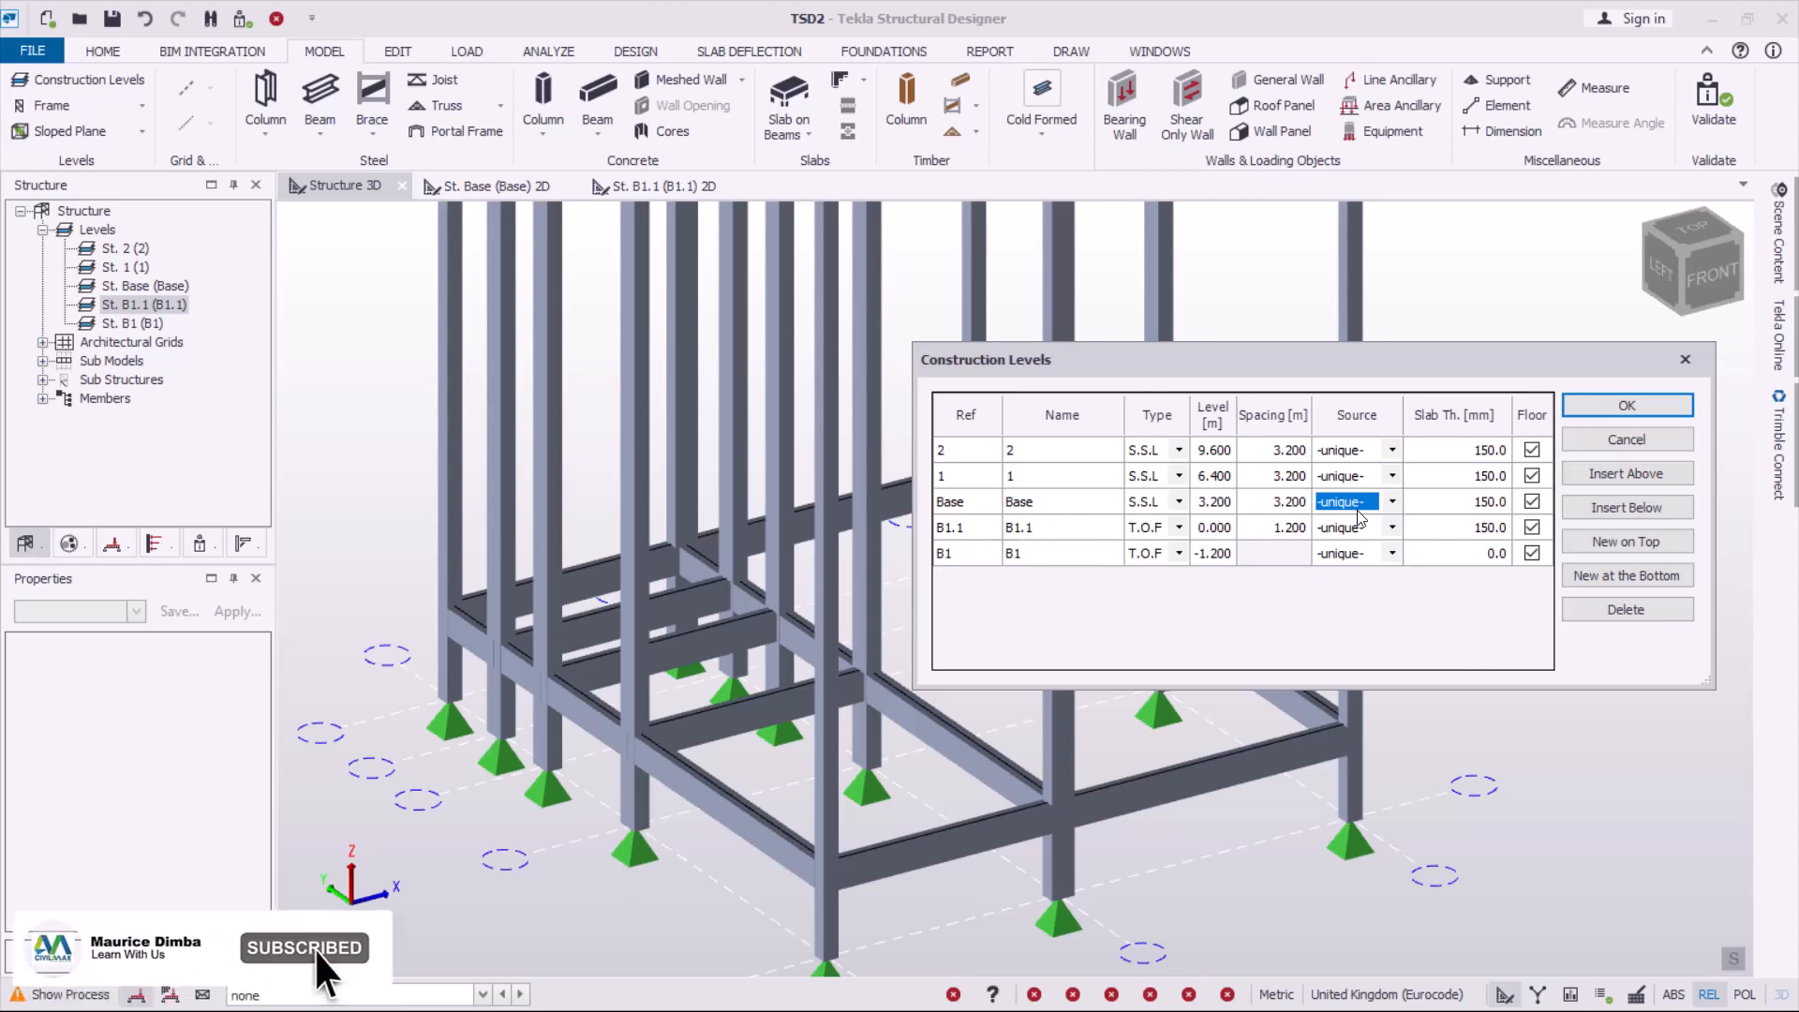
pyautogui.click(1387, 505)
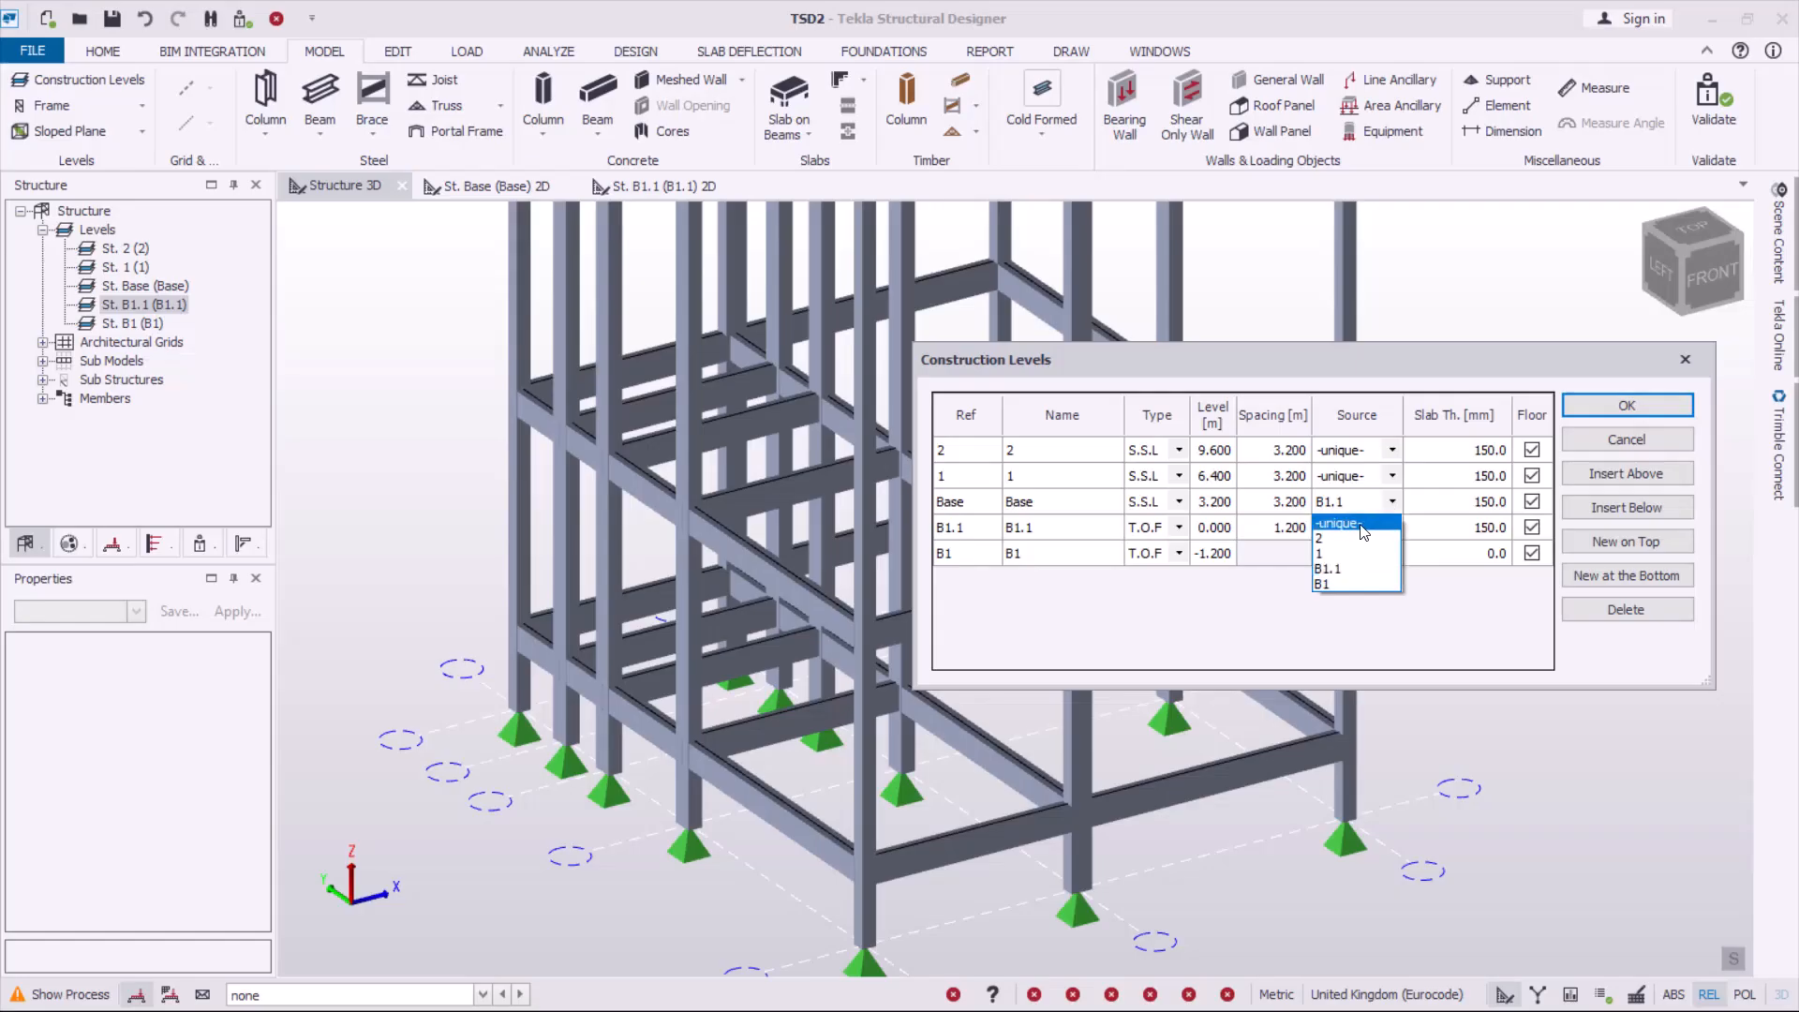
# Set the Base level's source back to -unique- and apply the construction levels.
pyautogui.click(1363, 530)
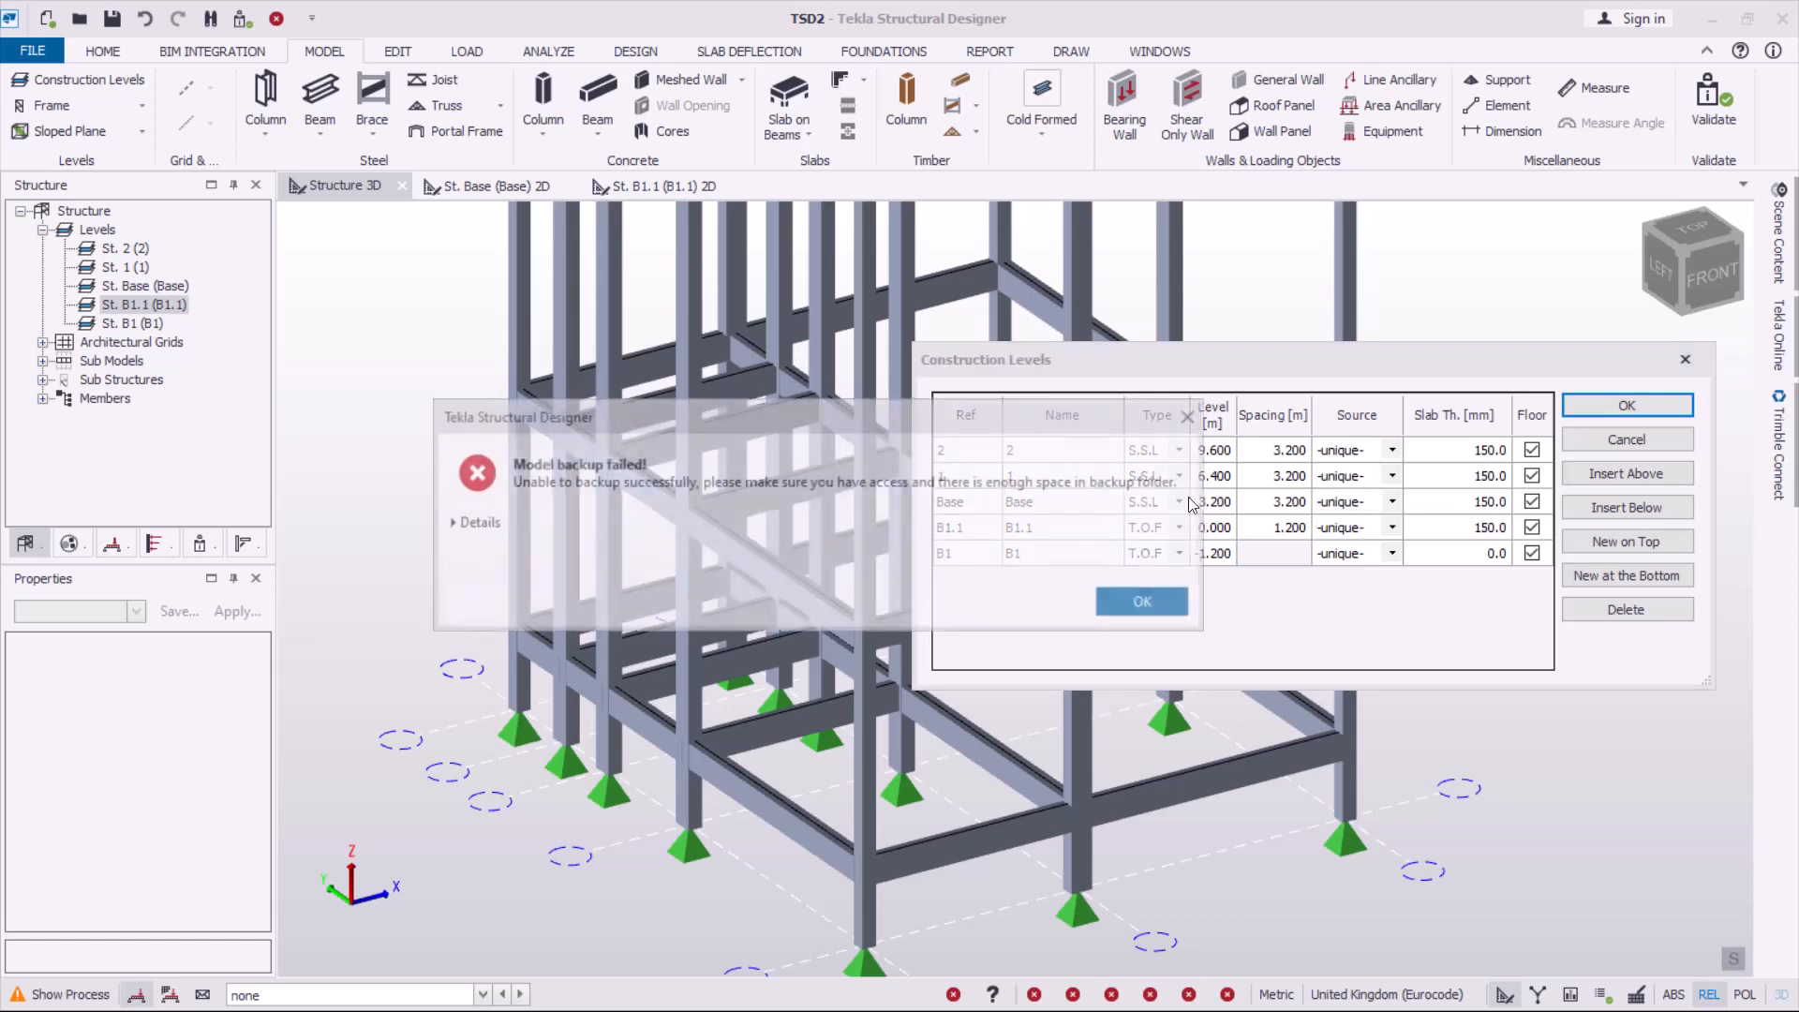
pyautogui.click(1199, 417)
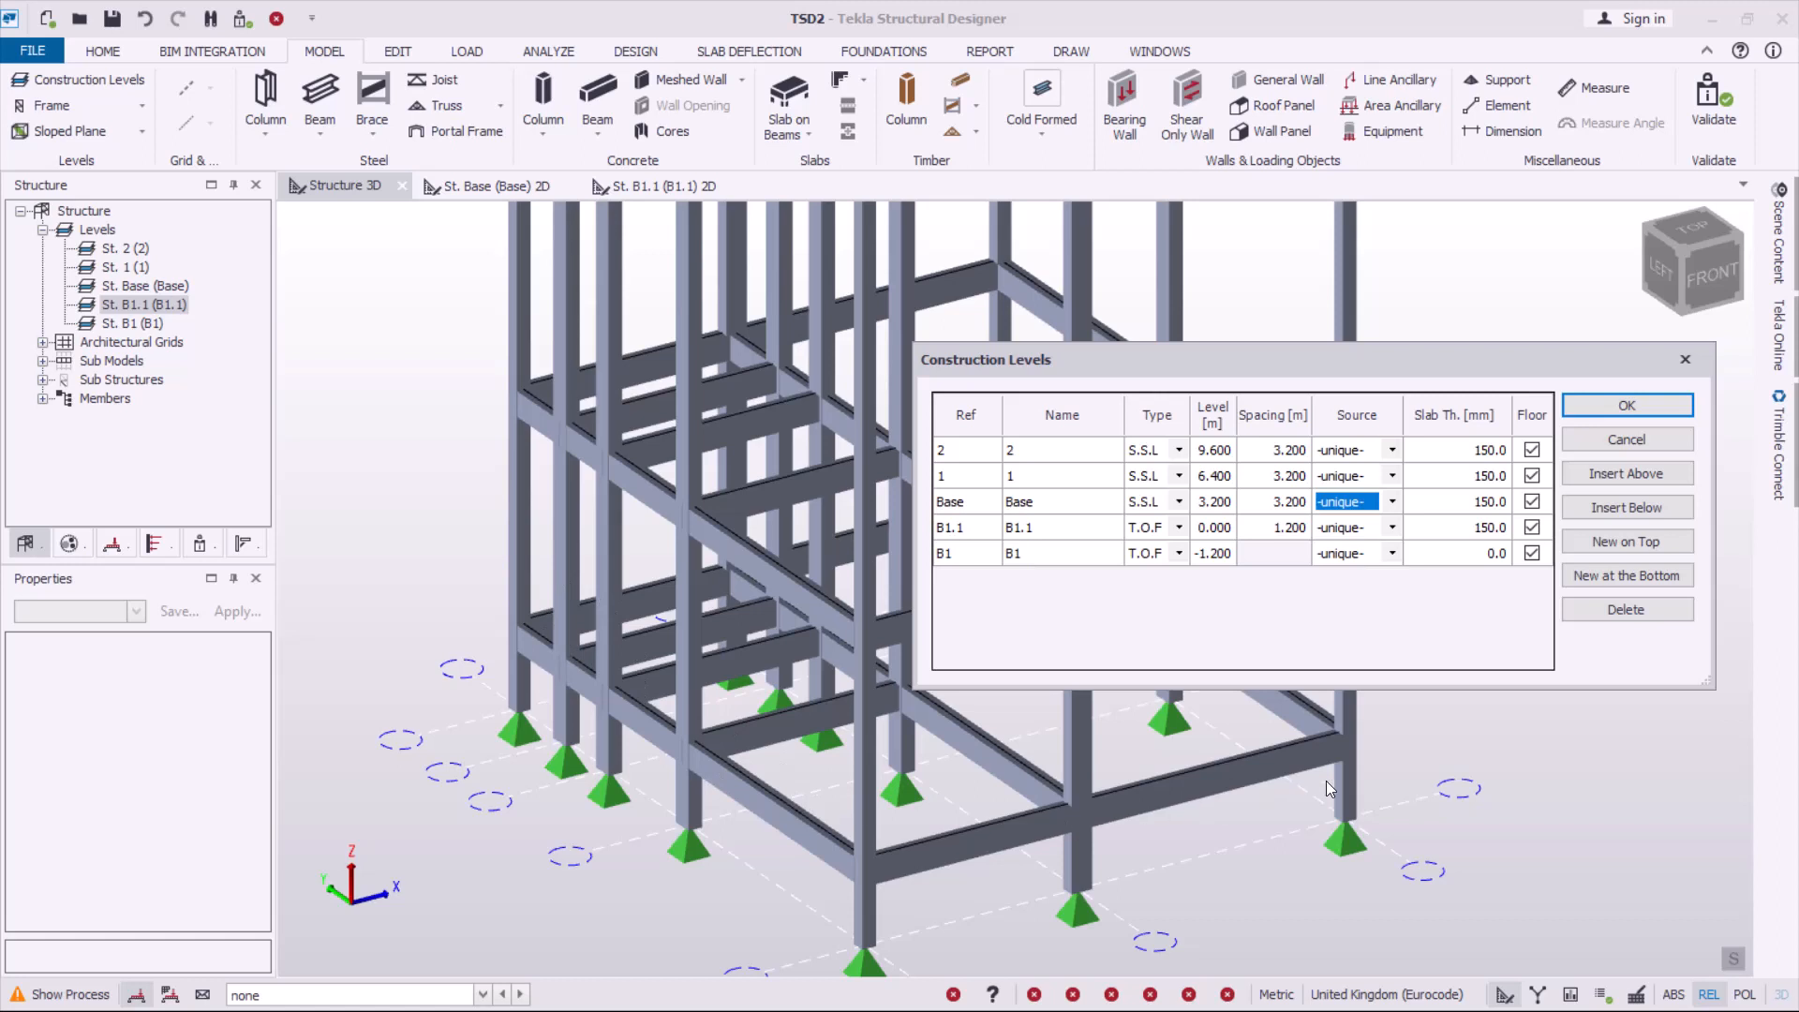
pyautogui.click(1393, 503)
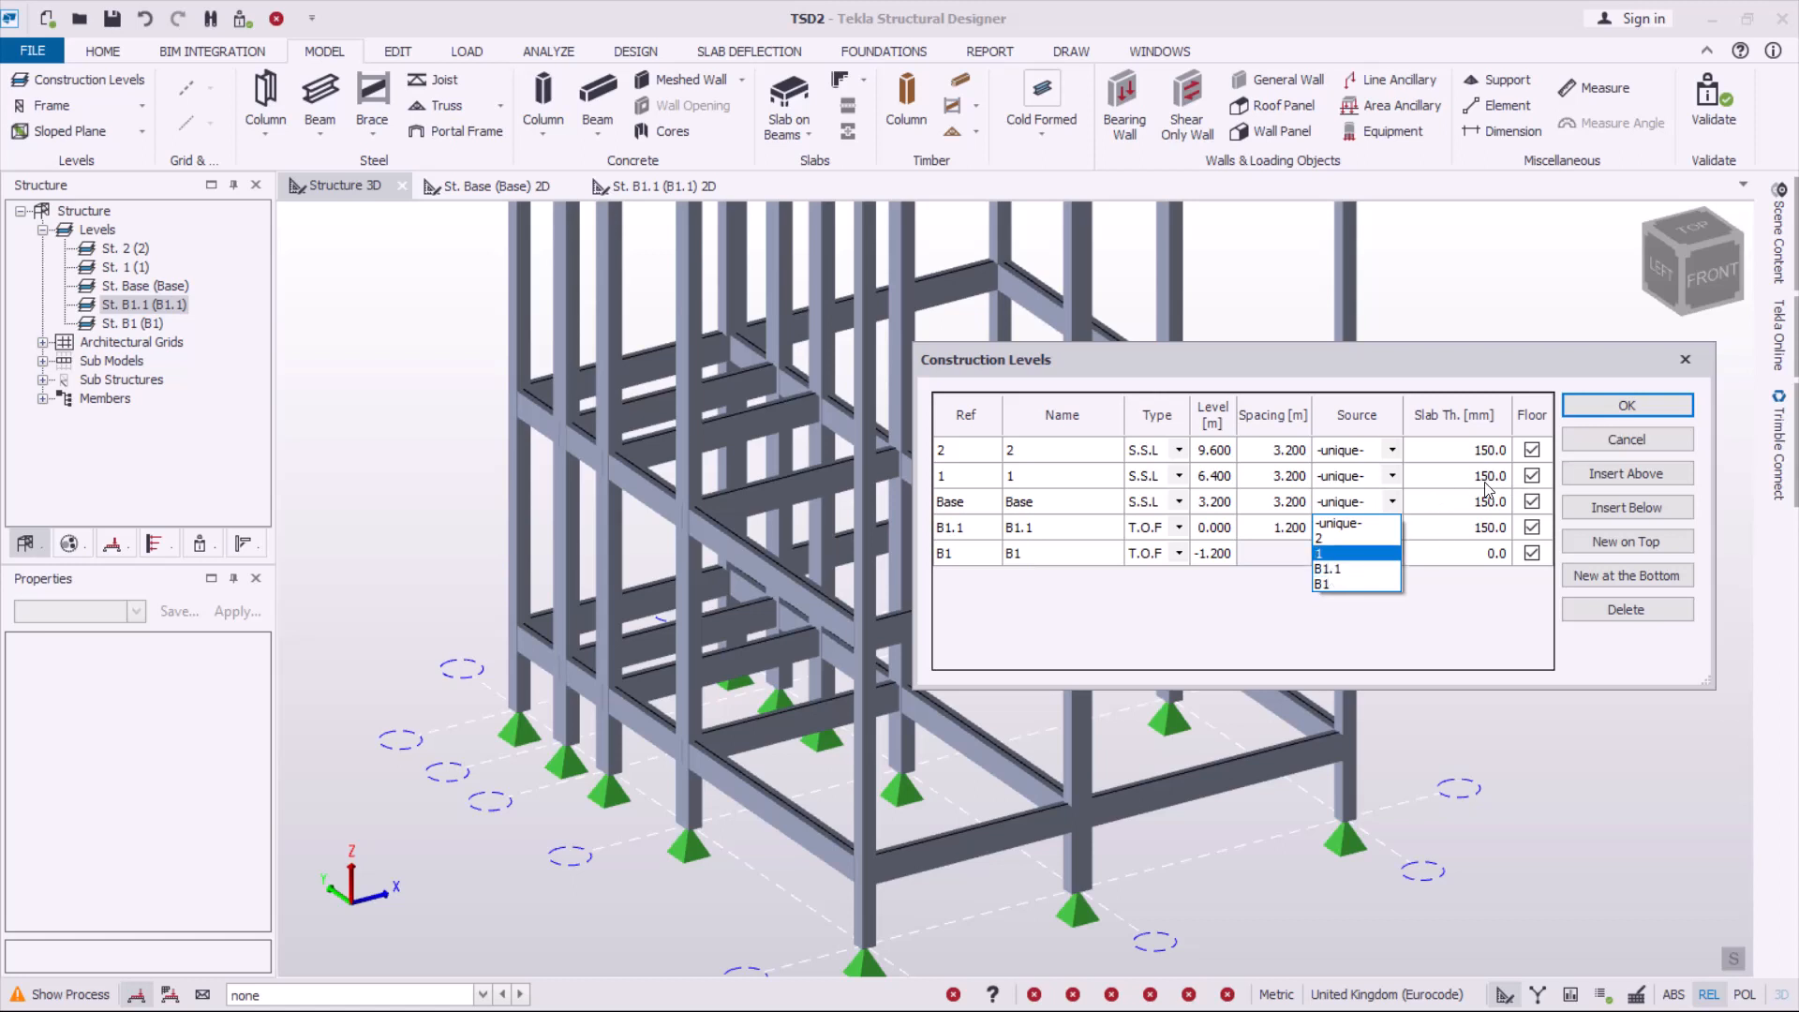
pyautogui.click(1589, 417)
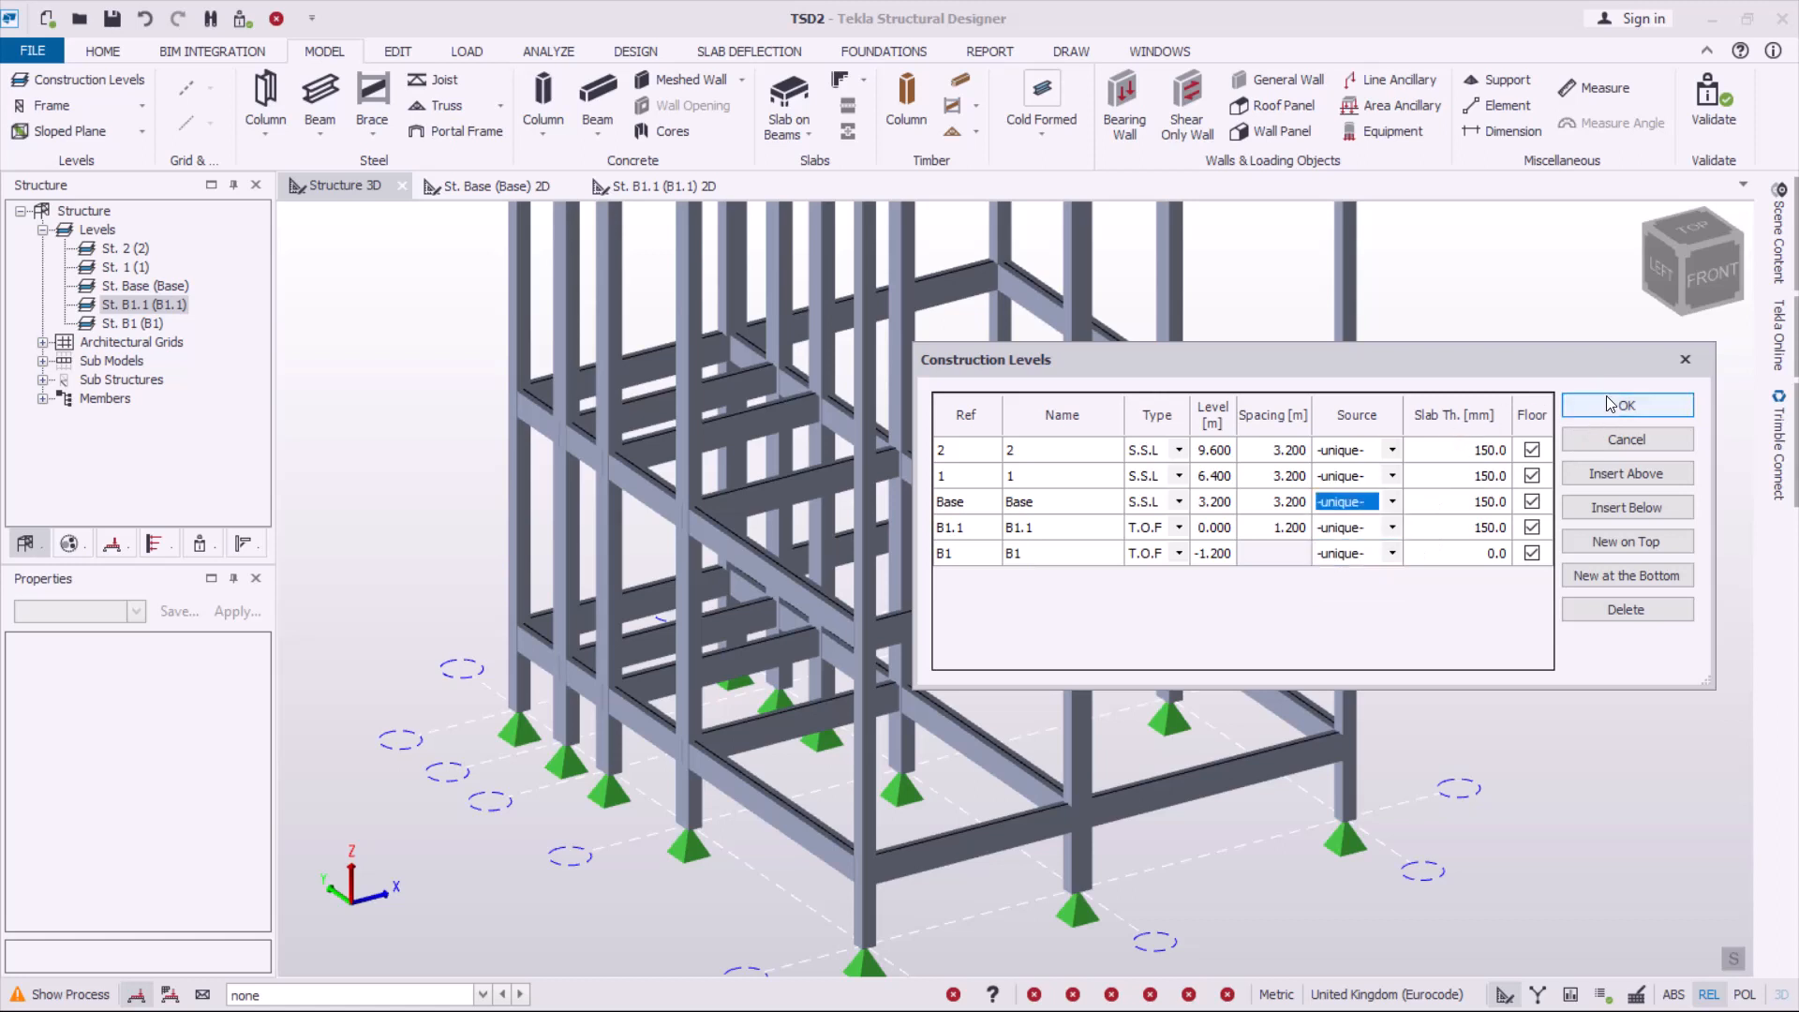
pyautogui.click(1637, 408)
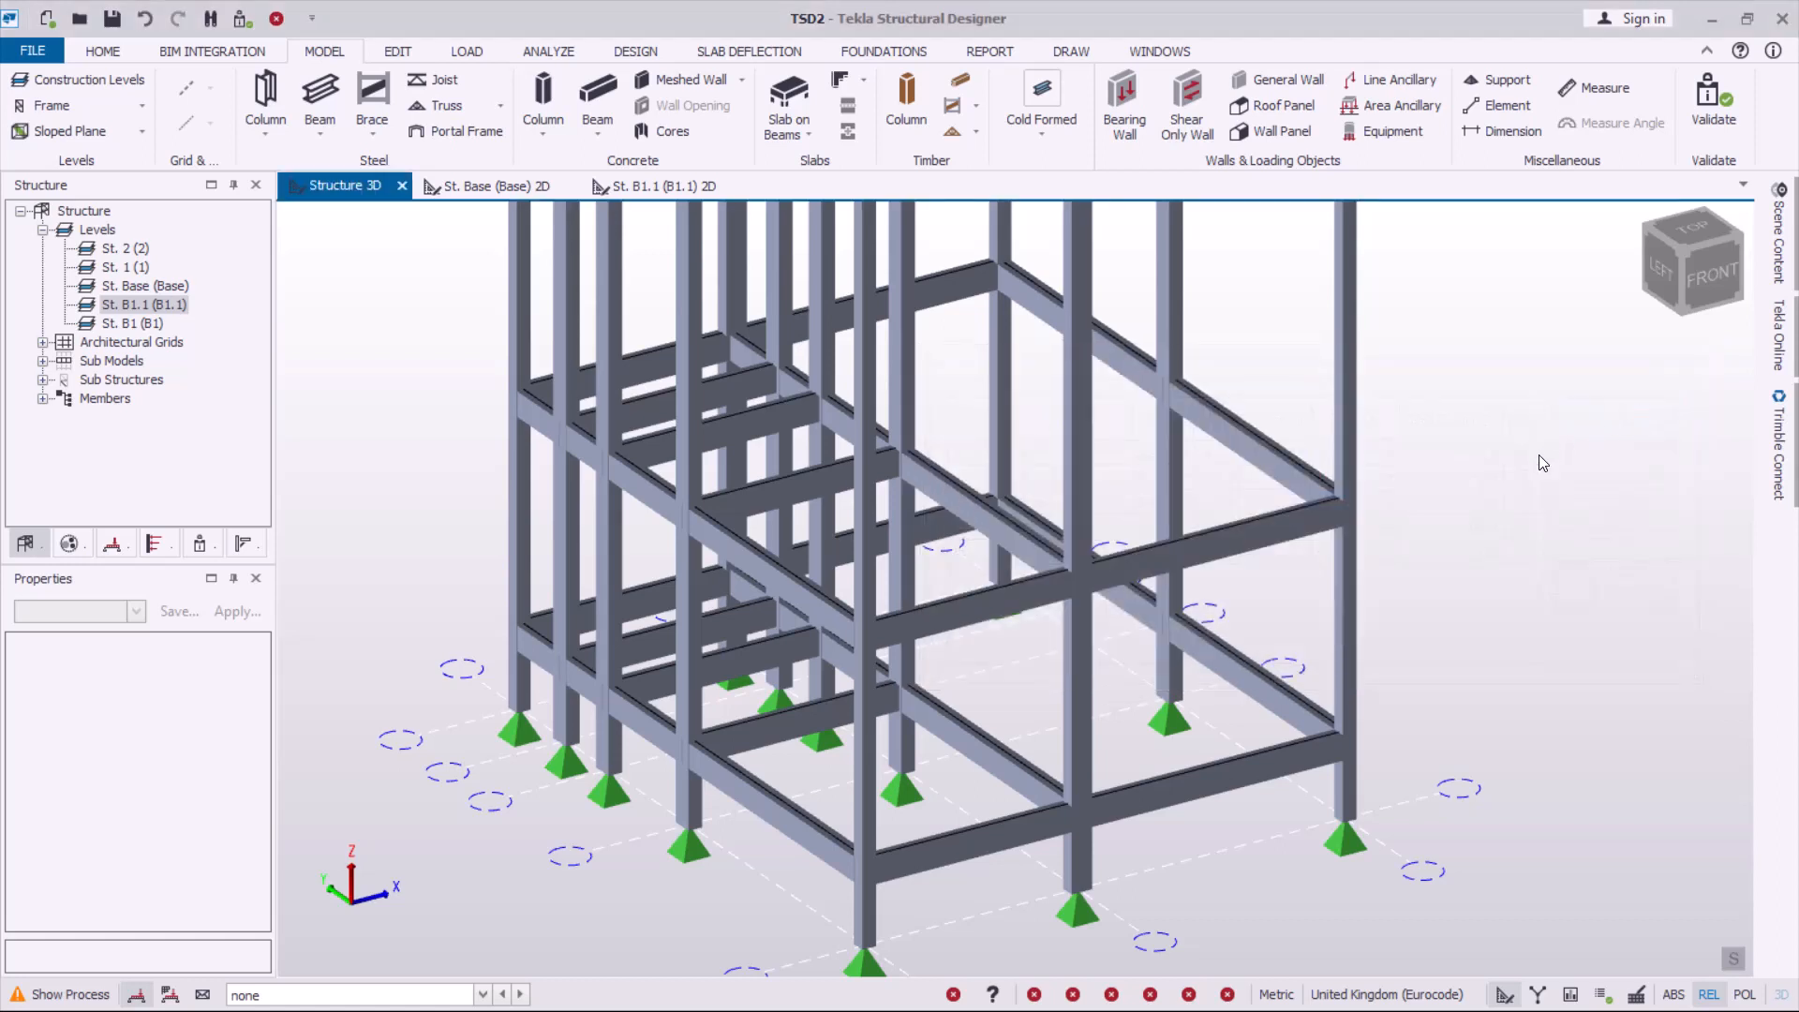